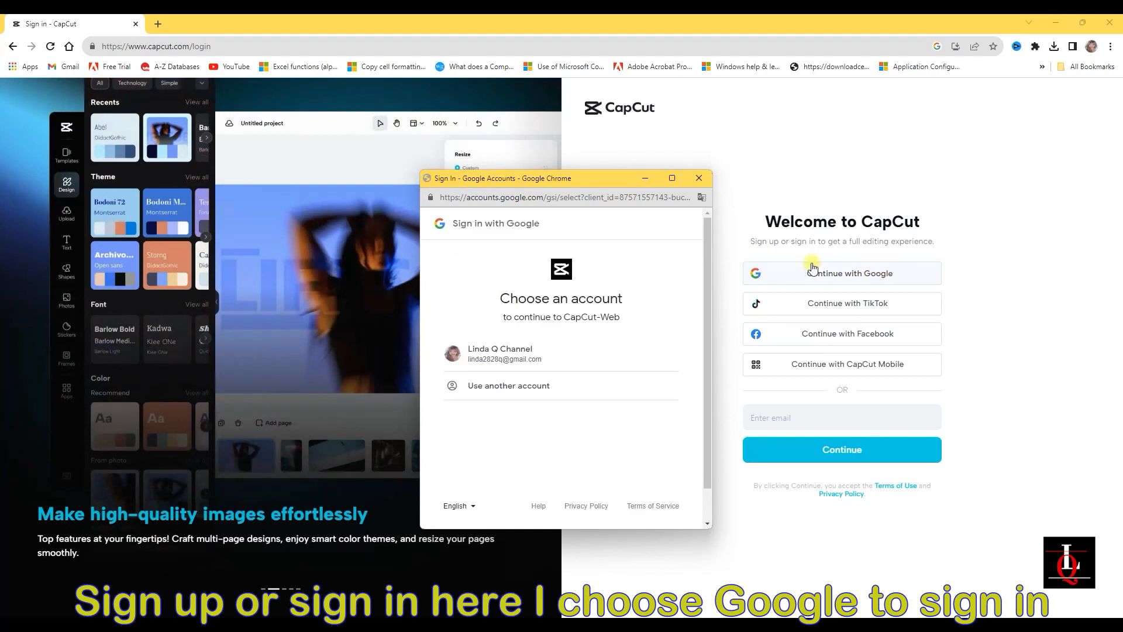
Sign in with the existing Google account, set projects to save to the space by default, and open CapCut
left_click(507, 319)
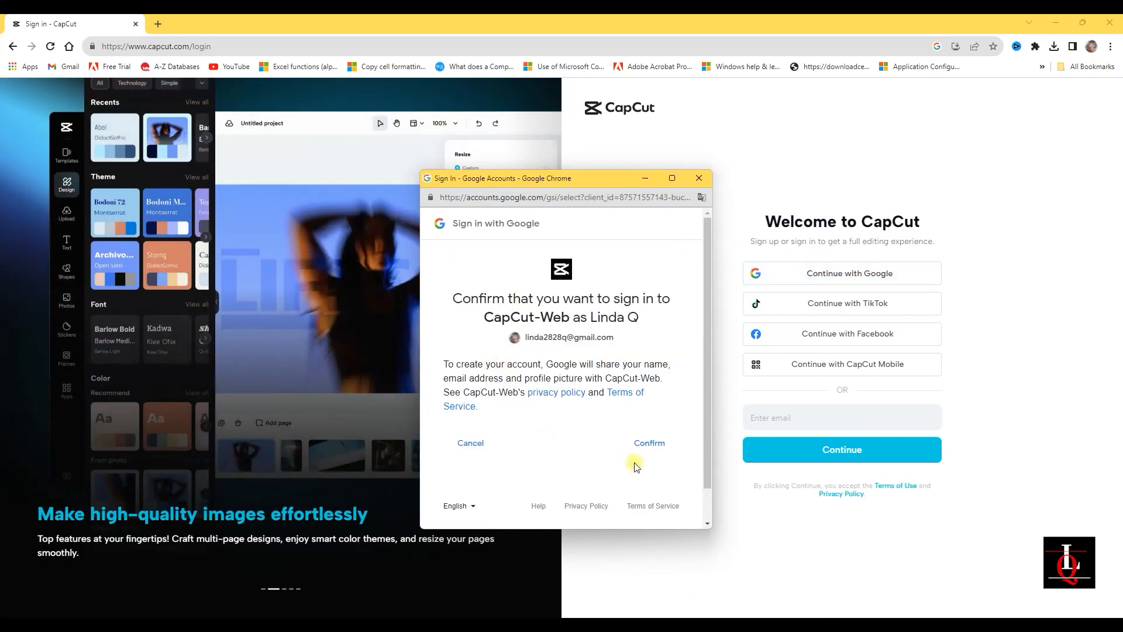
left_click(649, 443)
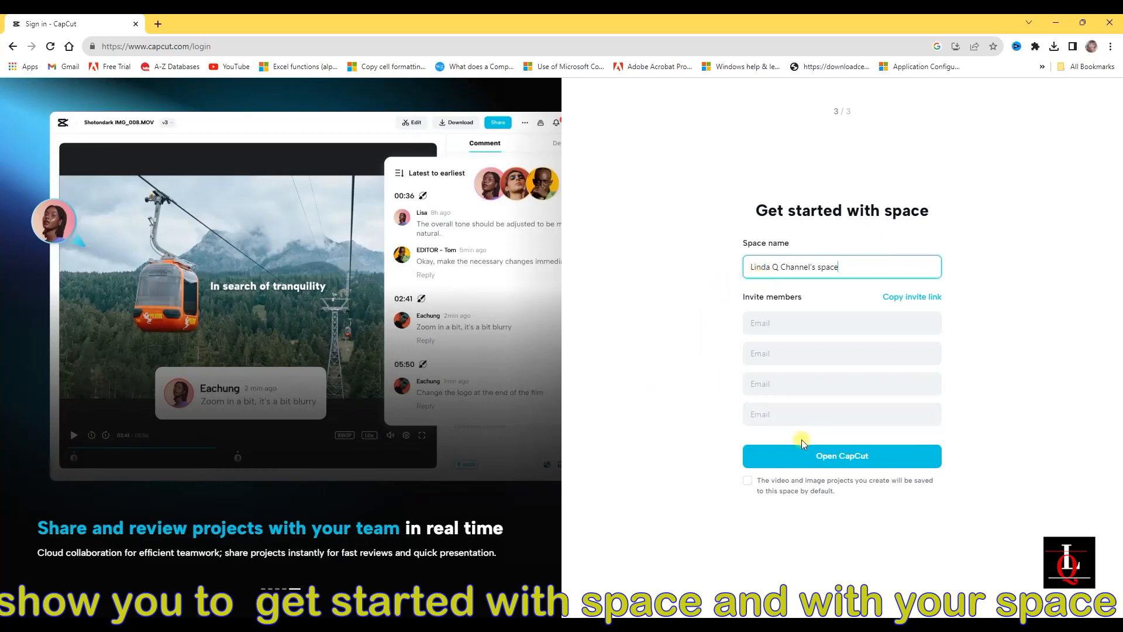
left_click(747, 480)
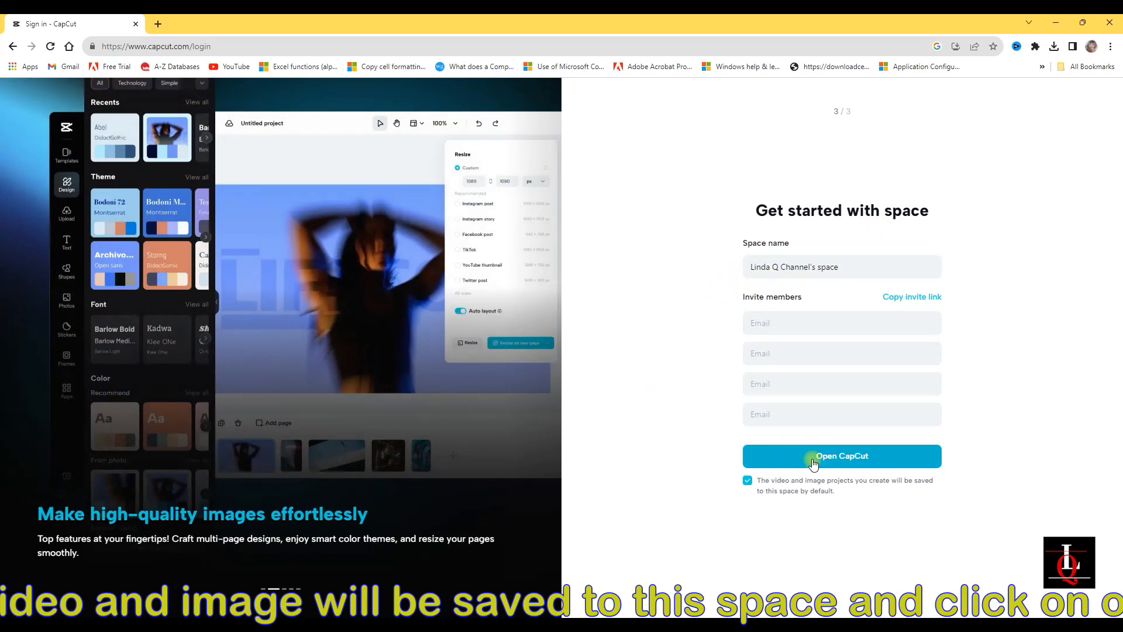
left_click(840, 456)
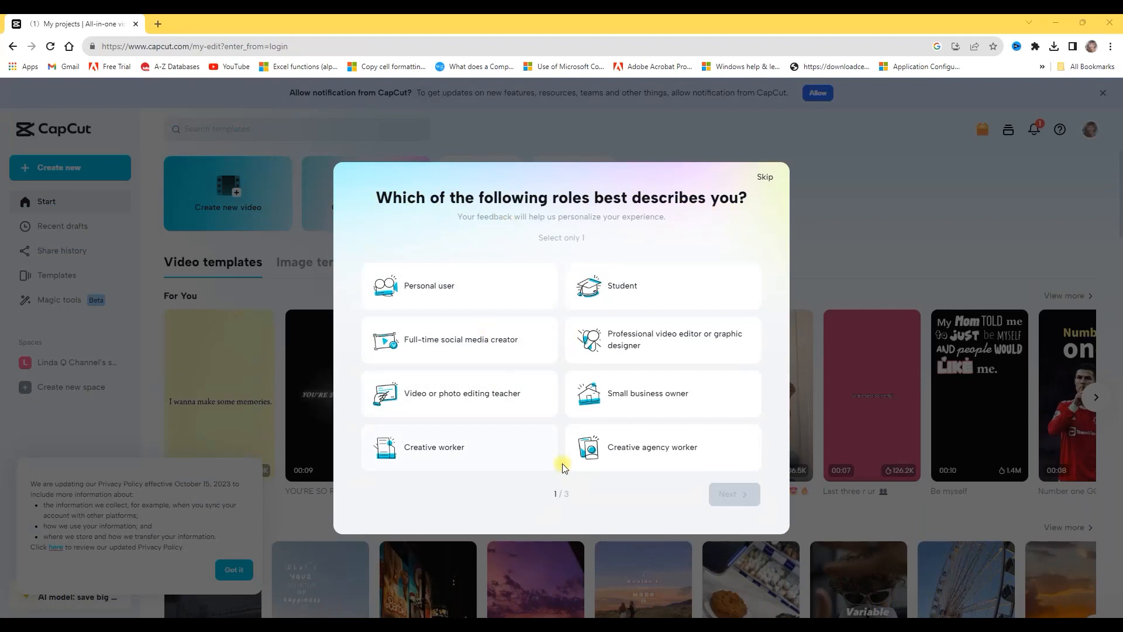
Complete the onboarding survey with Student, School projects and Videos following a trend, and submit it
left_click(610, 301)
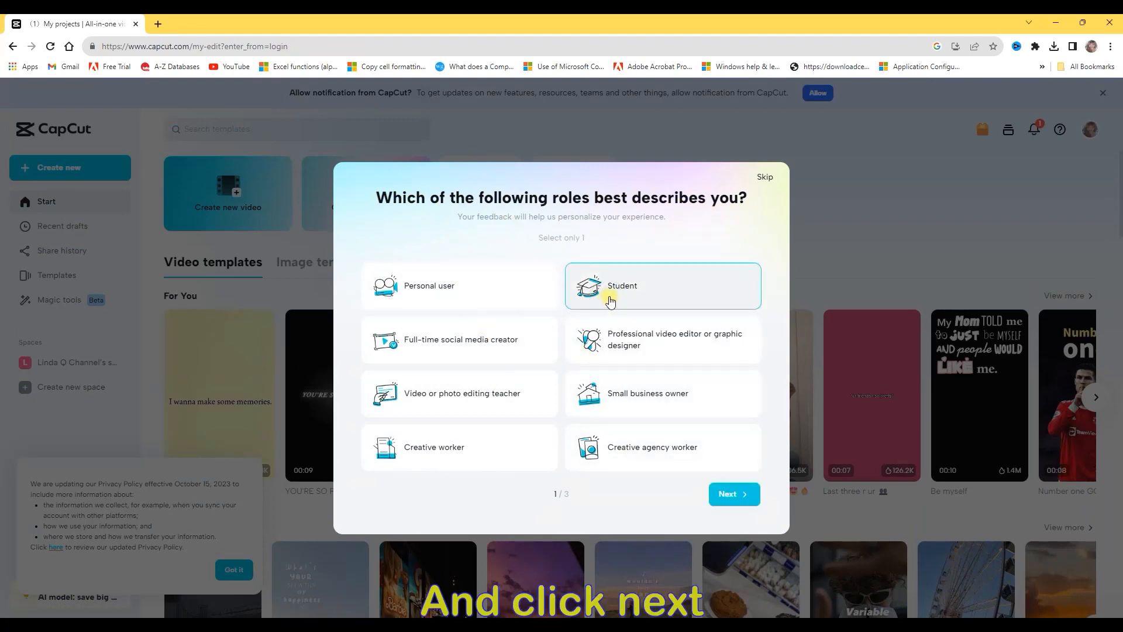
left_click(729, 495)
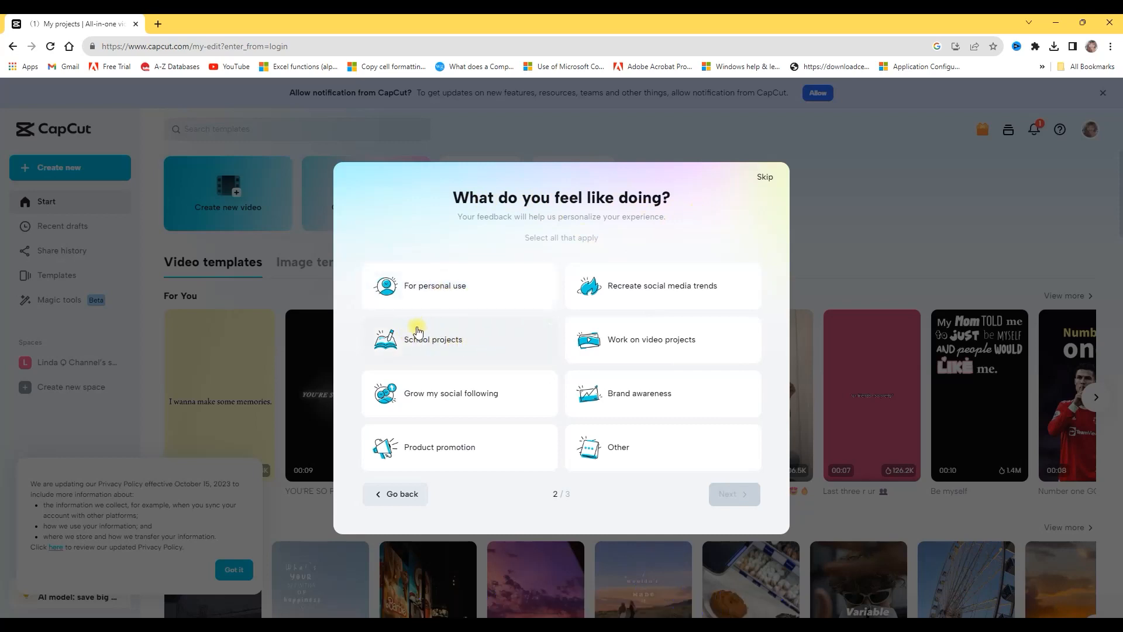
left_click(451, 345)
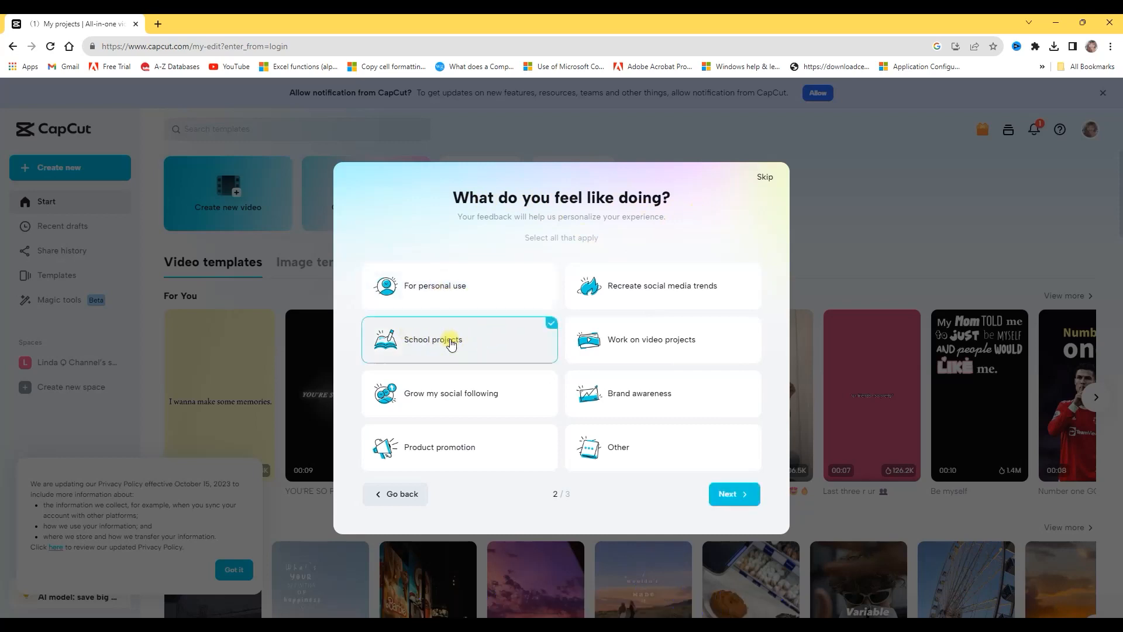
left_click(728, 497)
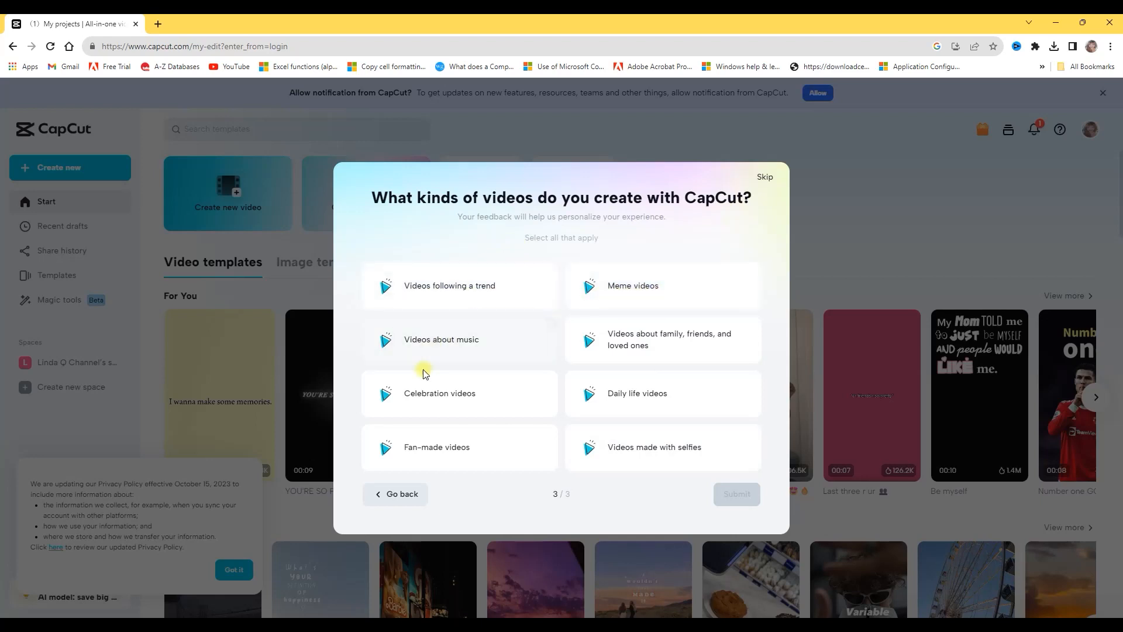
left_click(449, 289)
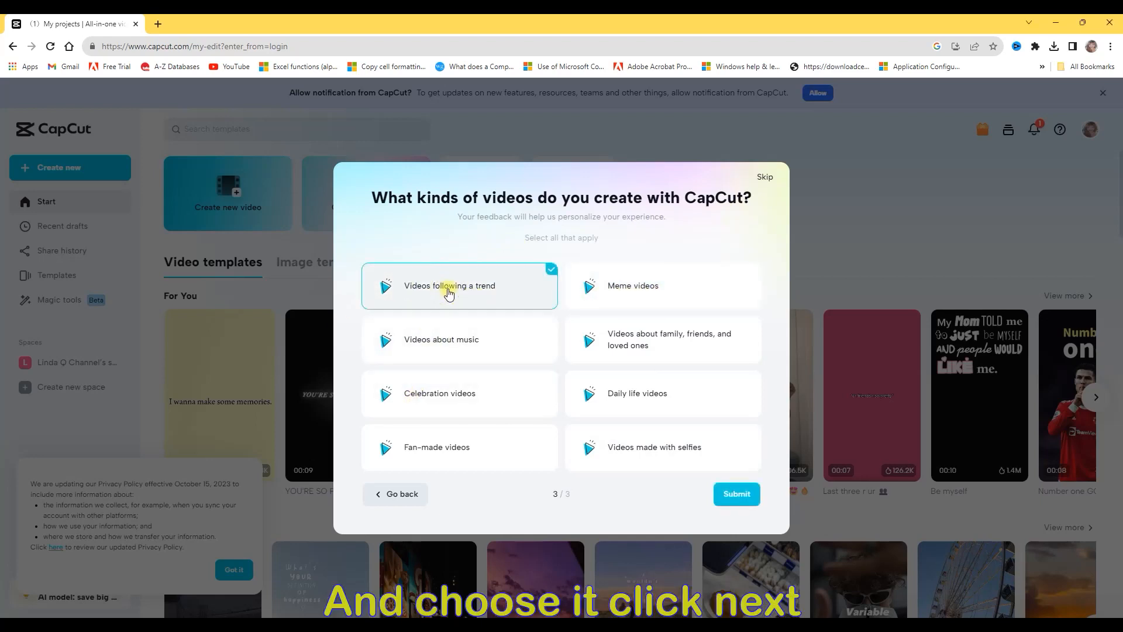
left_click(740, 494)
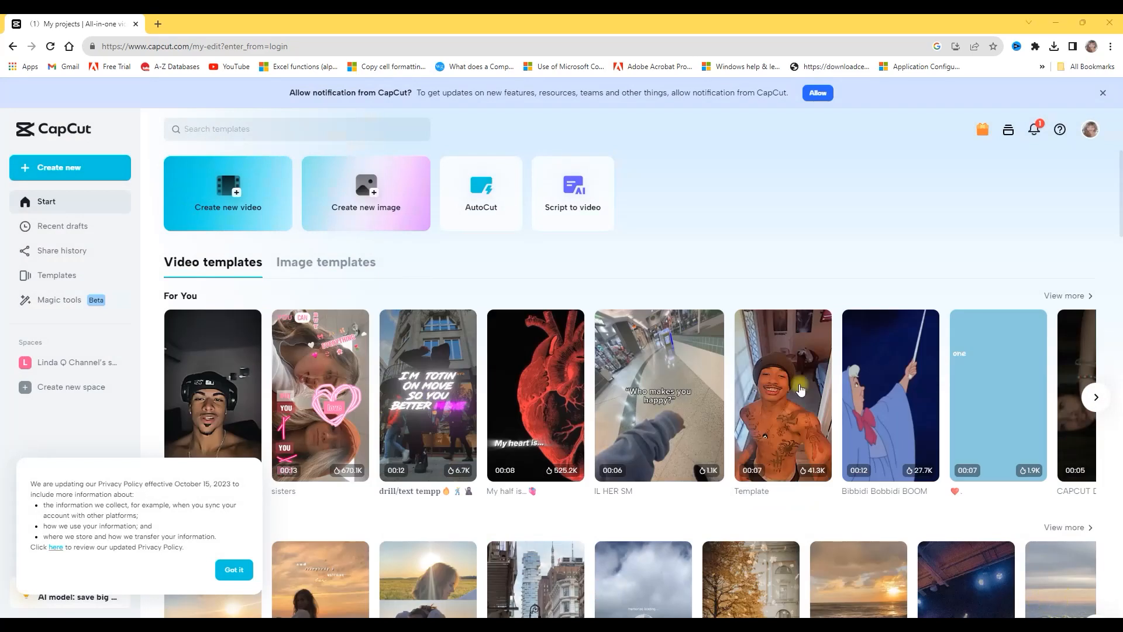
Create a new video project with a 16:9 aspect ratio
left_click(234, 196)
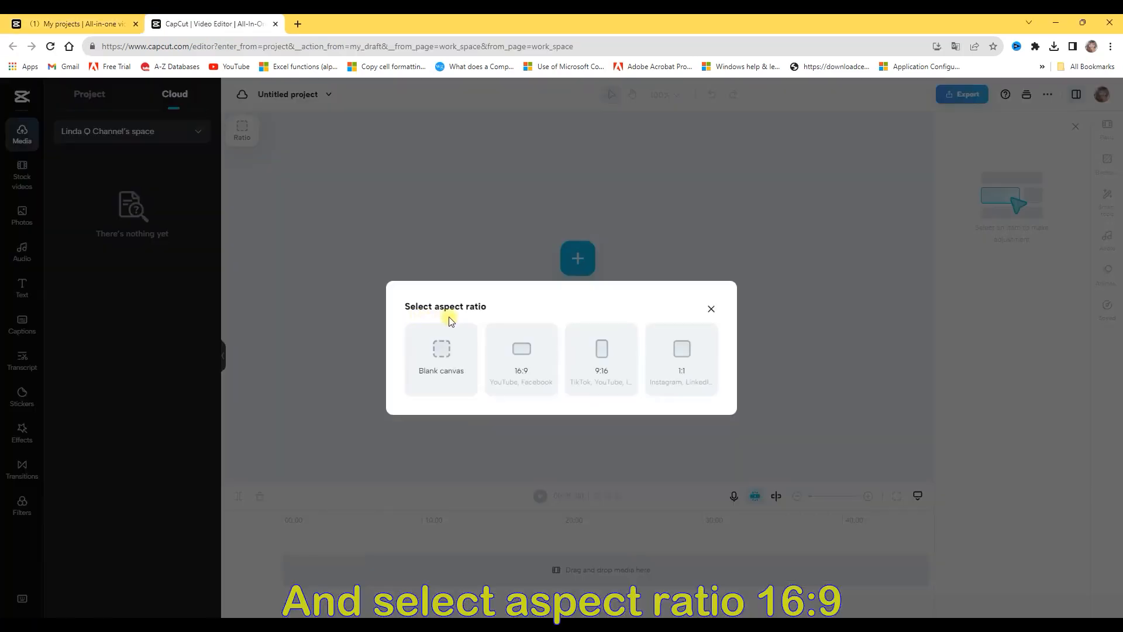
left_click(523, 360)
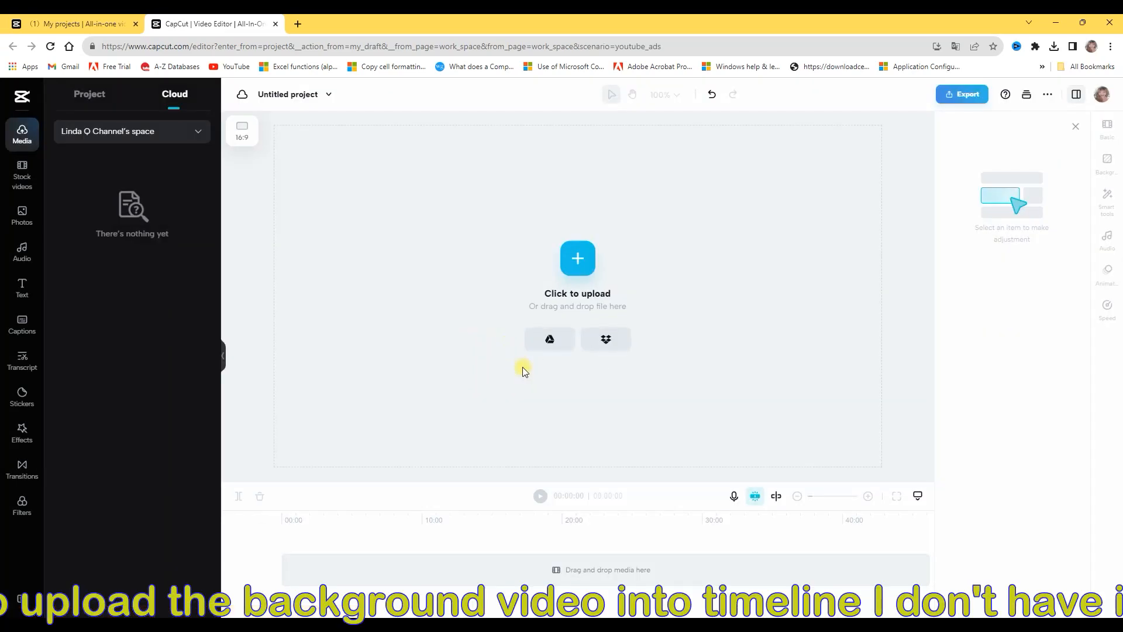
Search the web for adobe express in a new browser tab and open the free Adobe Express app from its site
key("ctrl+t")
left_click(439, 316)
type("a")
left_click(468, 350)
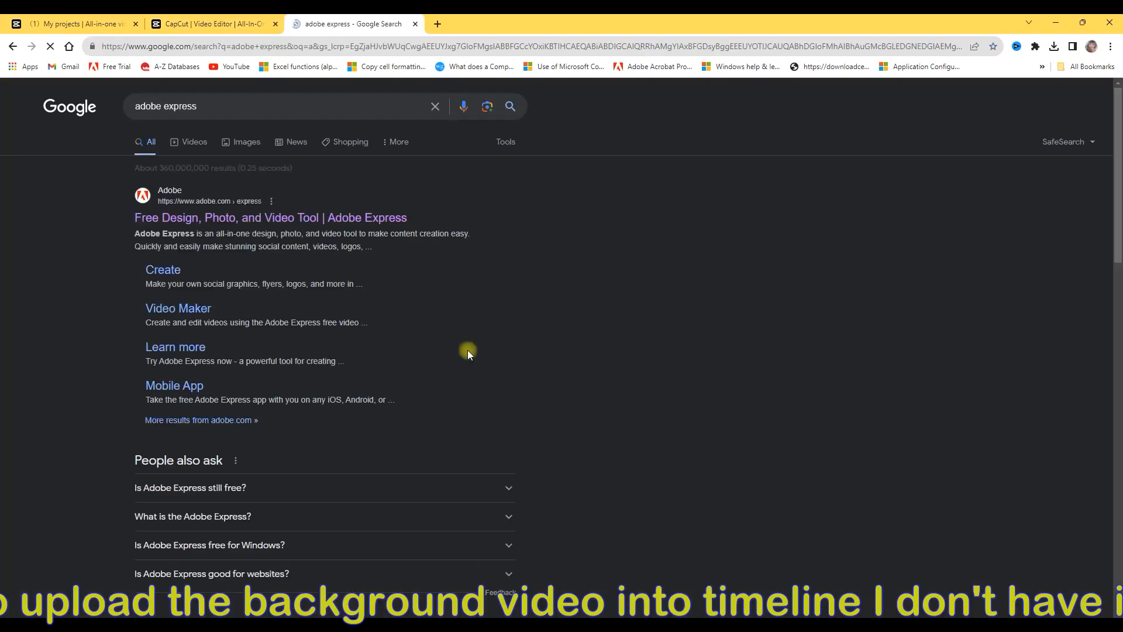
left_click(216, 219)
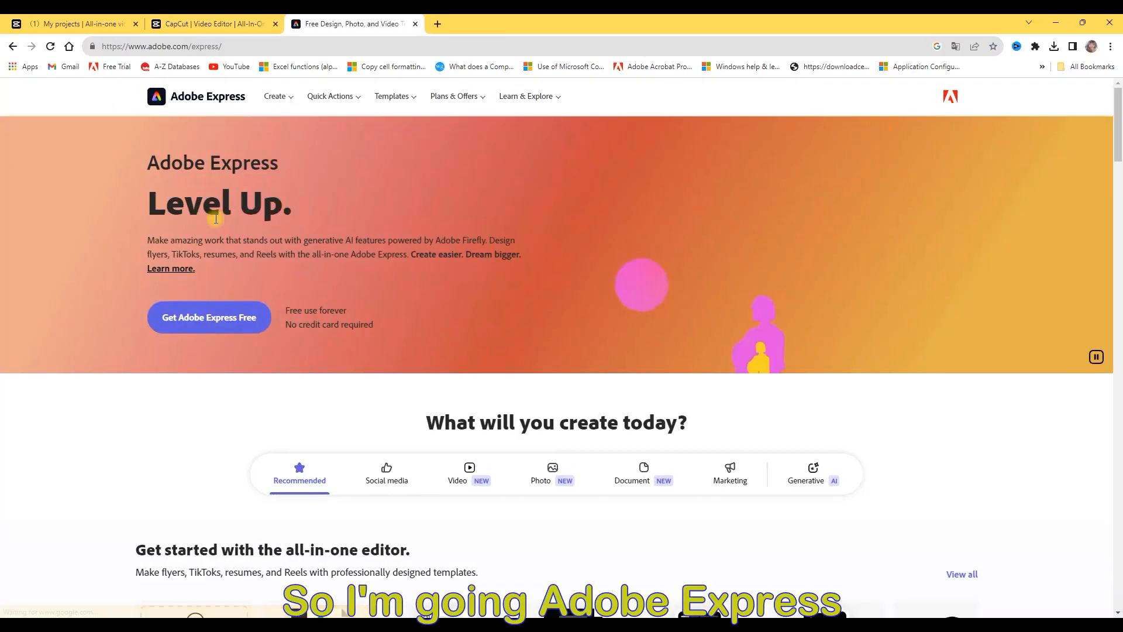
left_click(231, 321)
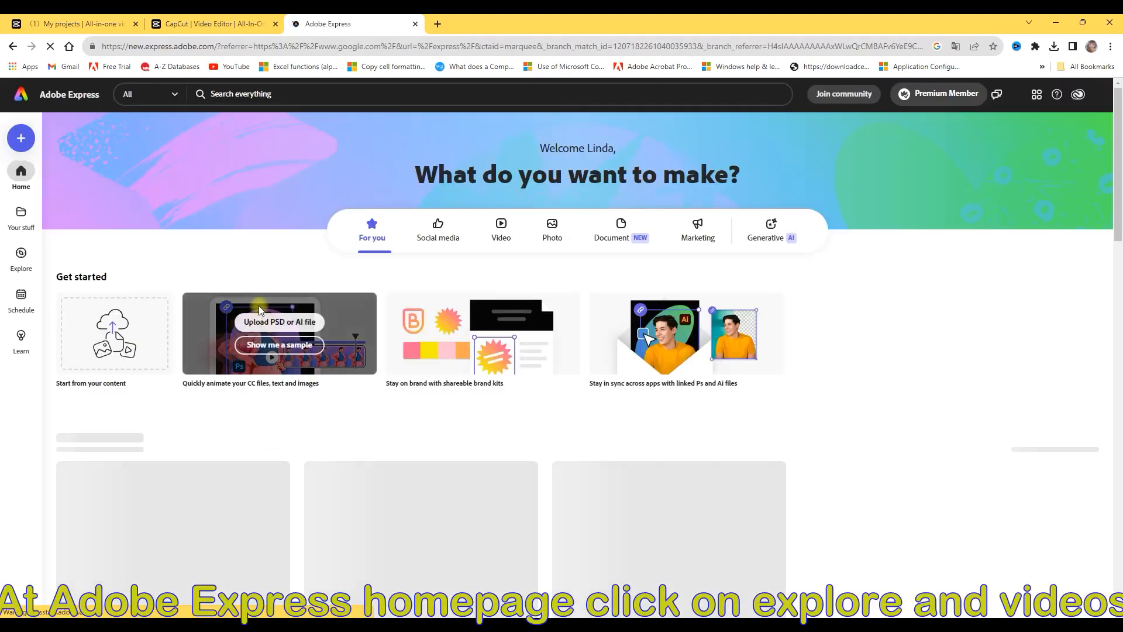
Browse the Backgrounds collection in Adobe Express's Explore section for a video background
left_click(21, 257)
left_click(166, 164)
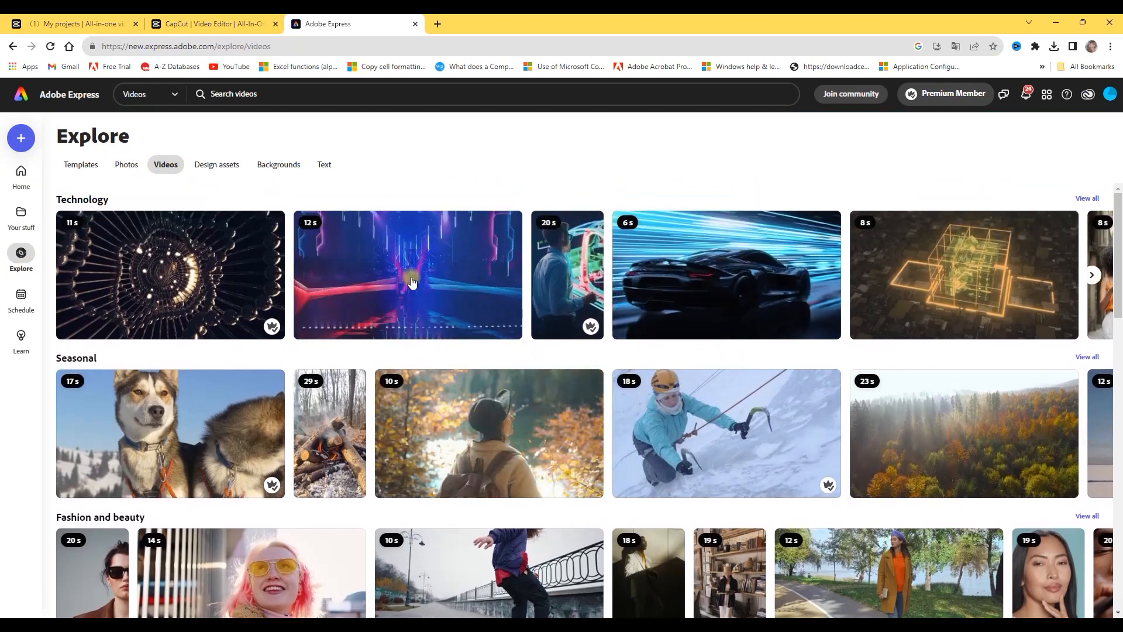
left_click(275, 164)
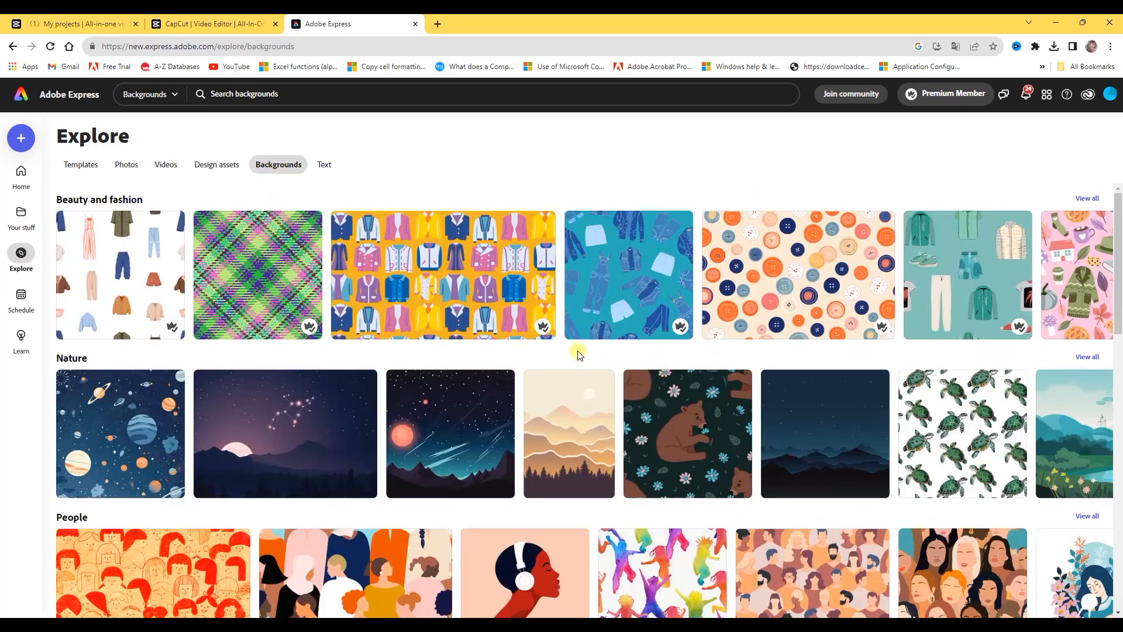
scroll(515, 338, "down", 3)
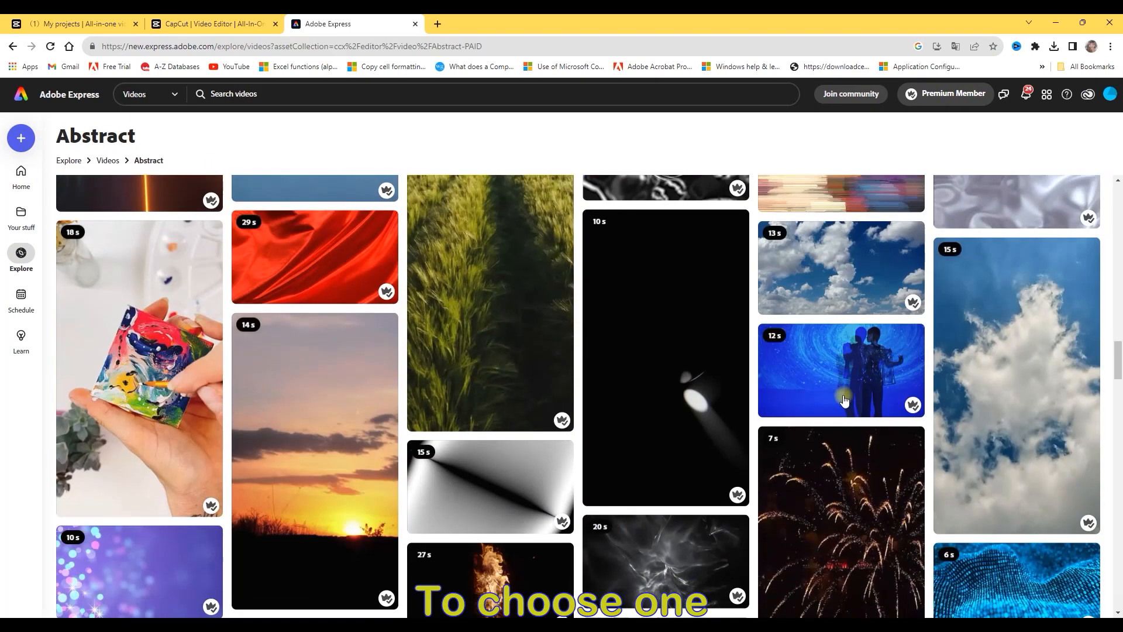
scroll(844, 400, "down", 7)
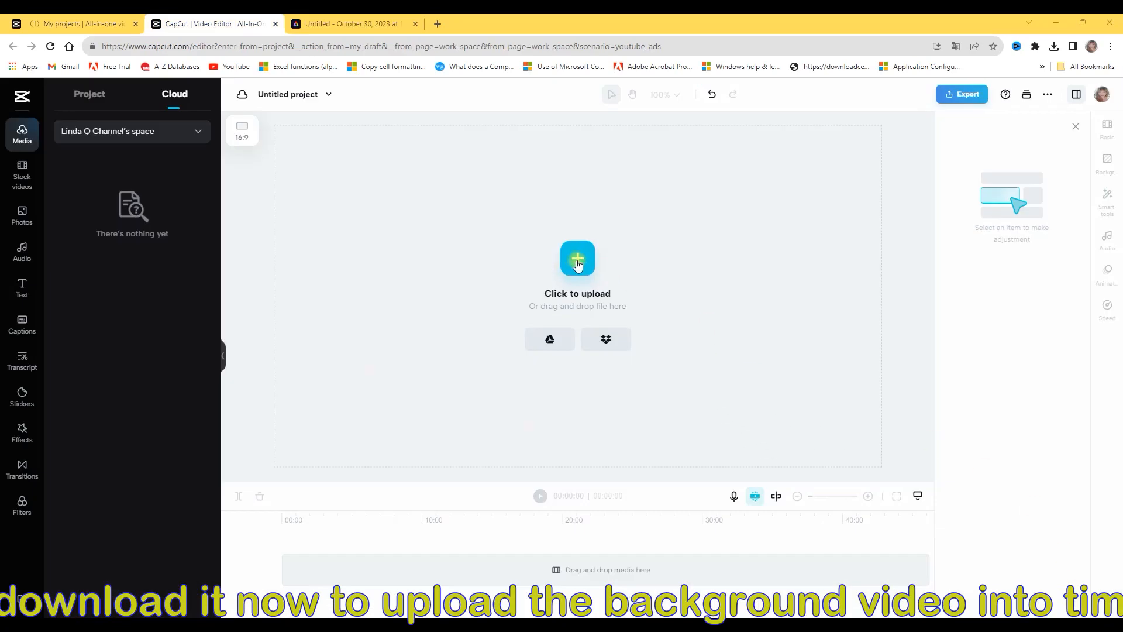
Upload Untitled.mp4 from the Downloads folder into the CapCut video project
left_click(579, 266)
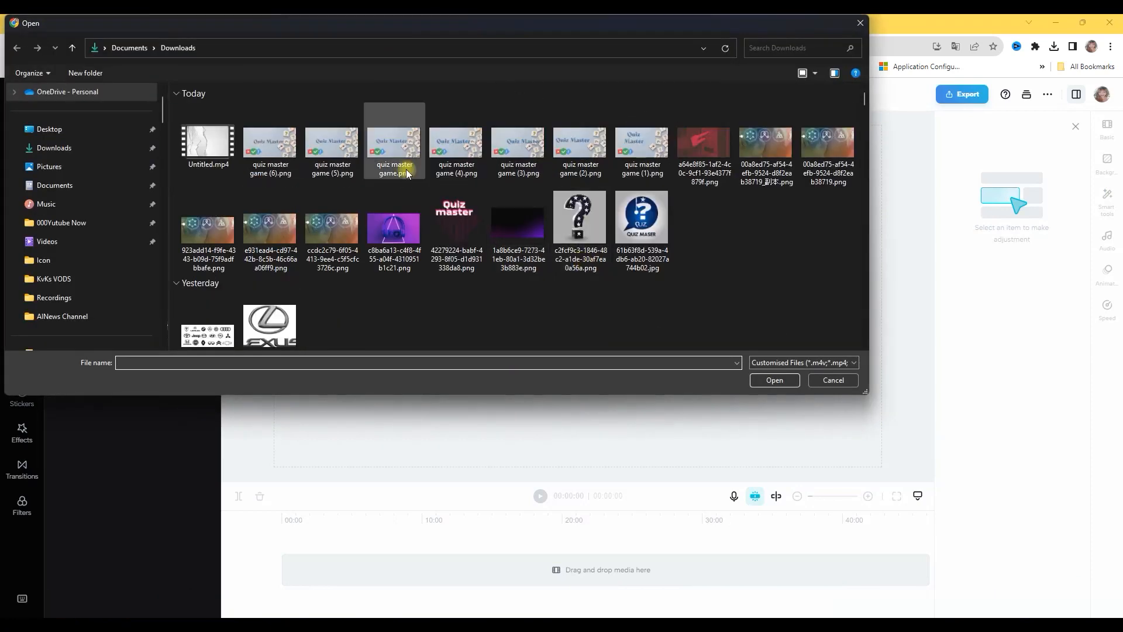
left_click(203, 135)
left_click(774, 379)
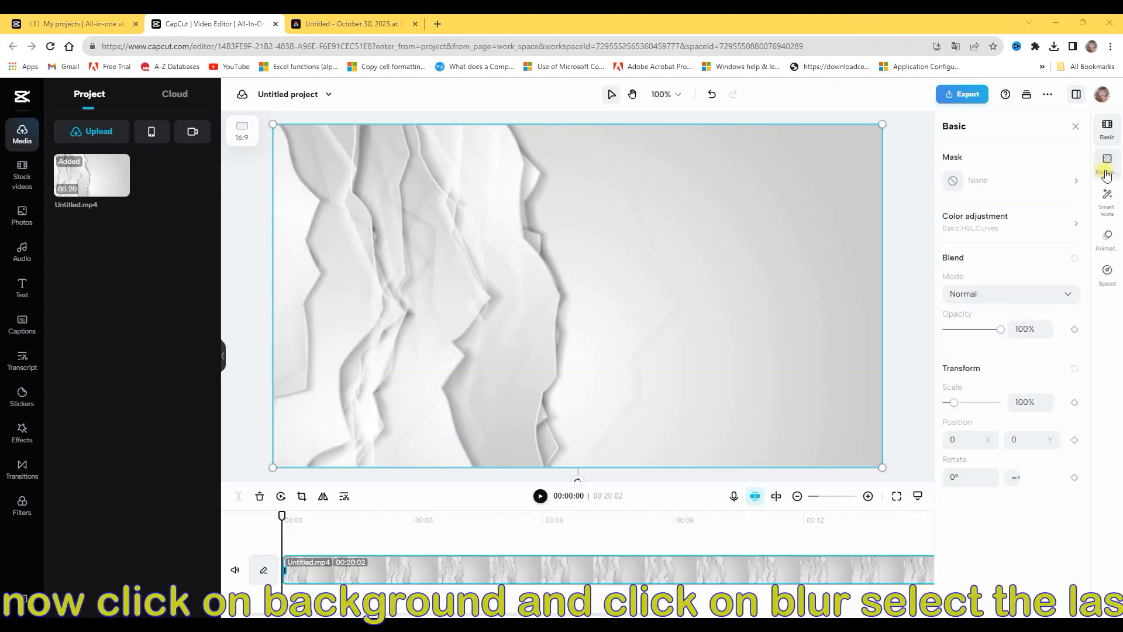
Apply the last blur option as the background of the Untitled.mp4 clip
left_click(1110, 166)
left_click(1012, 157)
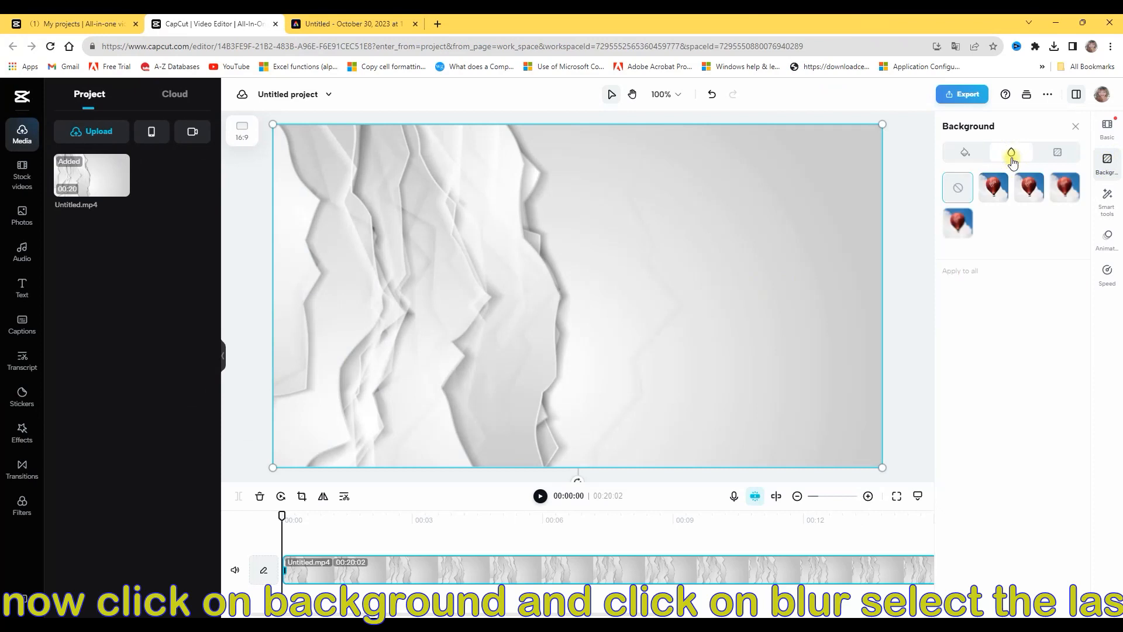
left_click(957, 228)
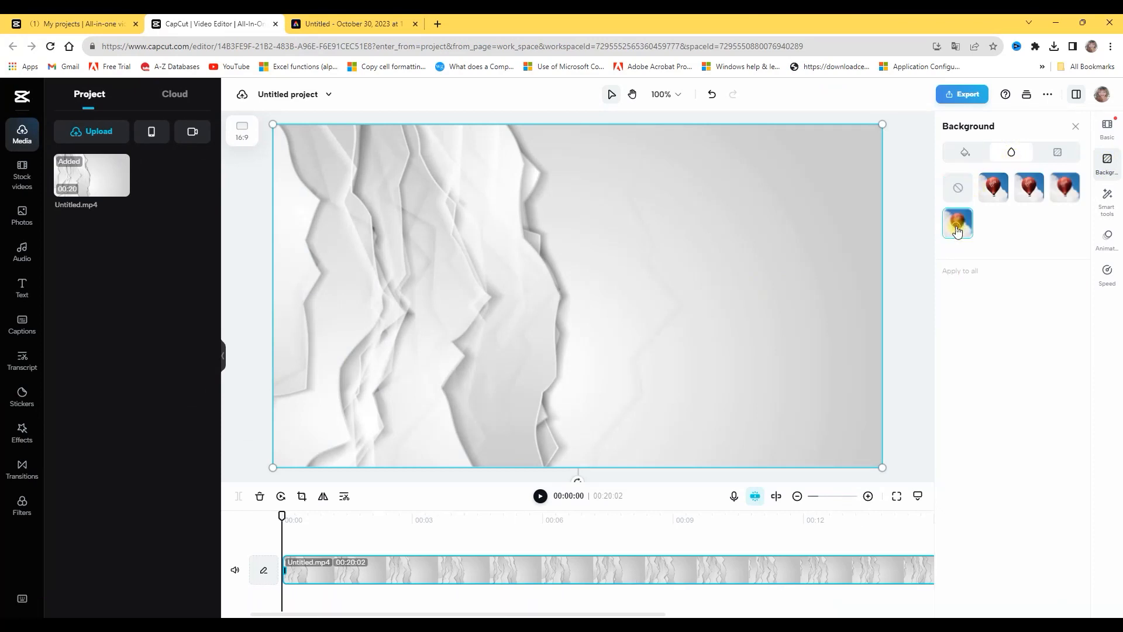
Apply a Filmstrip mask to the background clip and open the mask's size value for editing
left_click(1107, 128)
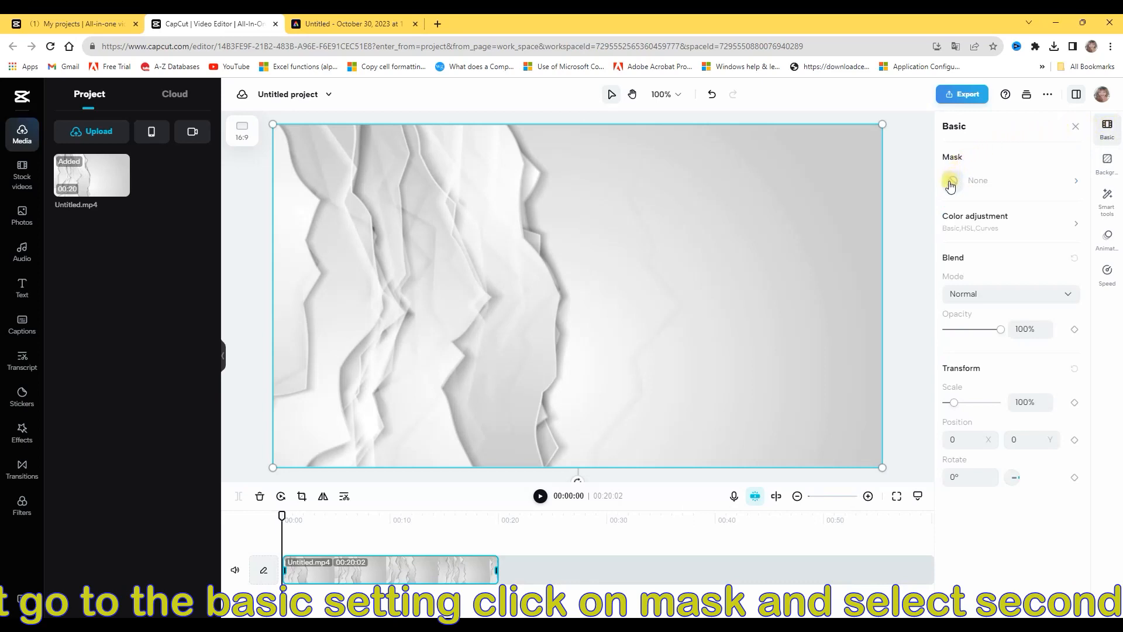
left_click(1080, 182)
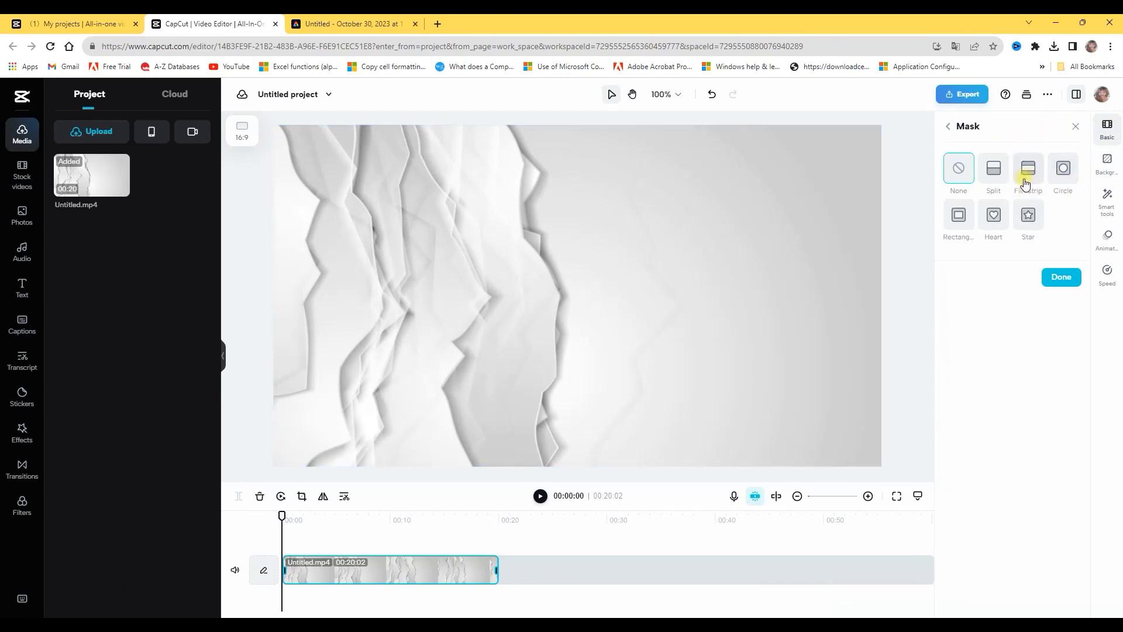
left_click(1028, 171)
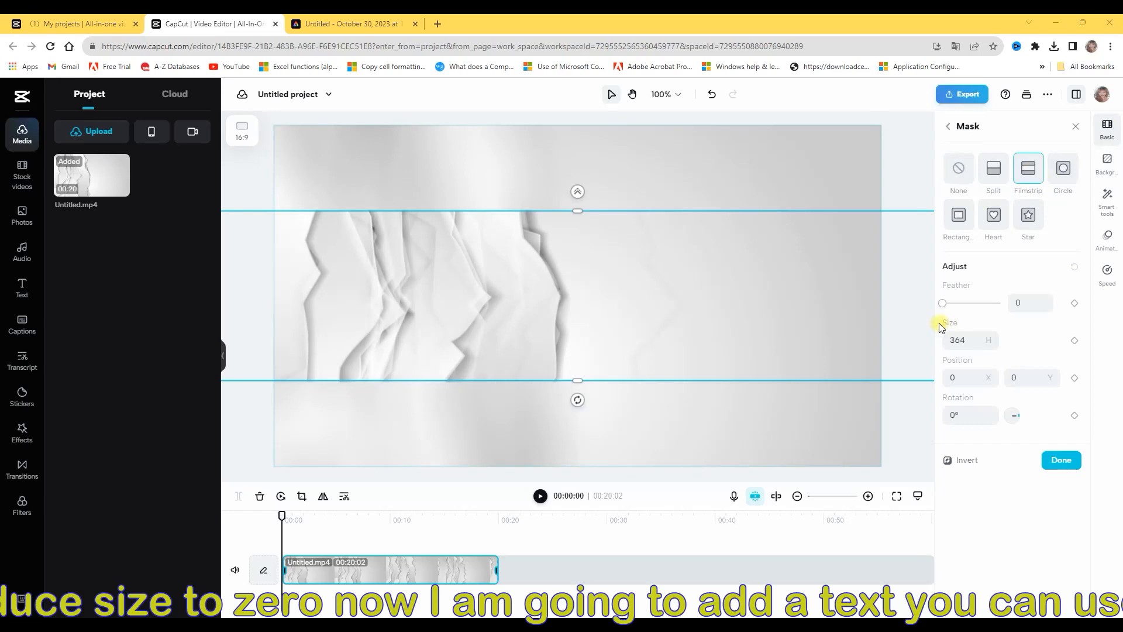
left_click(966, 338)
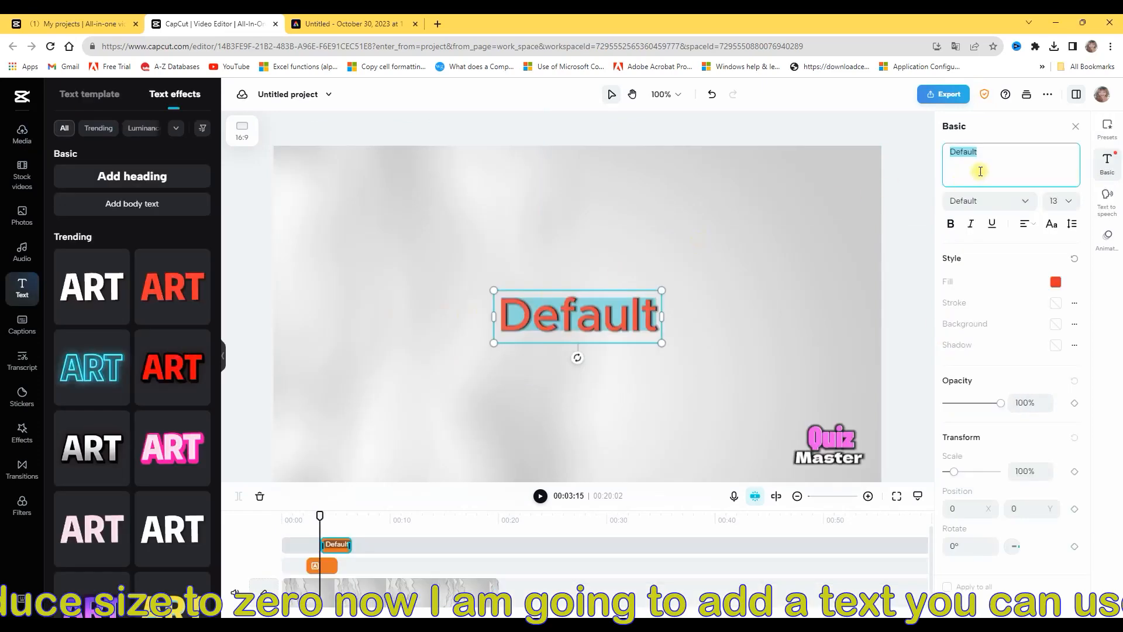
Replace the default heading text with GUESS THE FLAG
type("HU")
key("BackSpace")
key("BackSpace")
type("G")
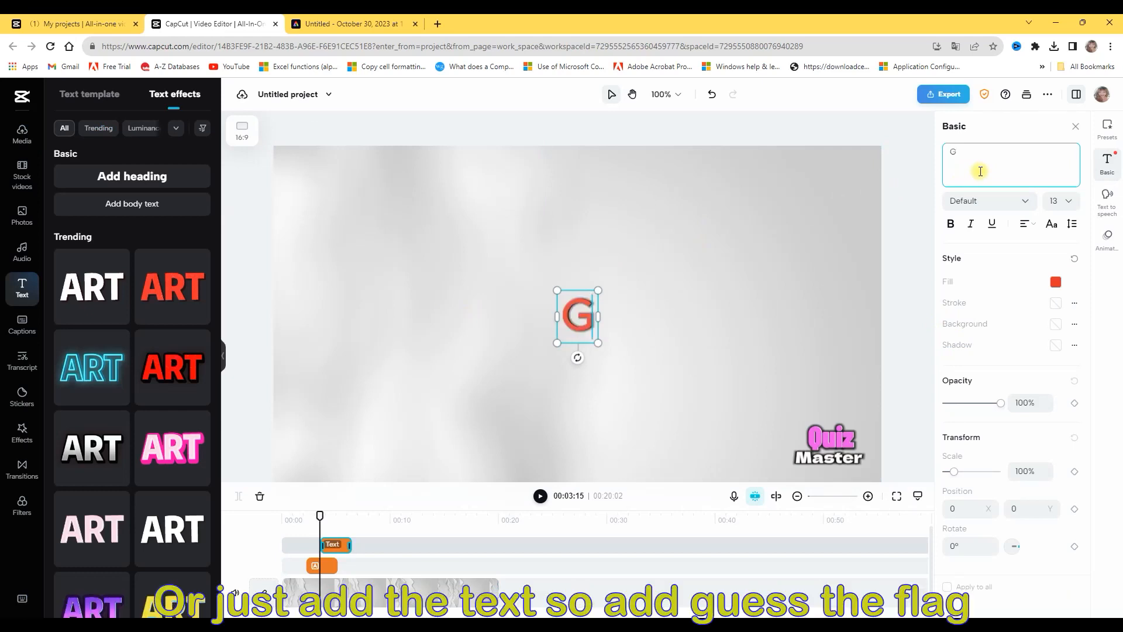
type("UESS T")
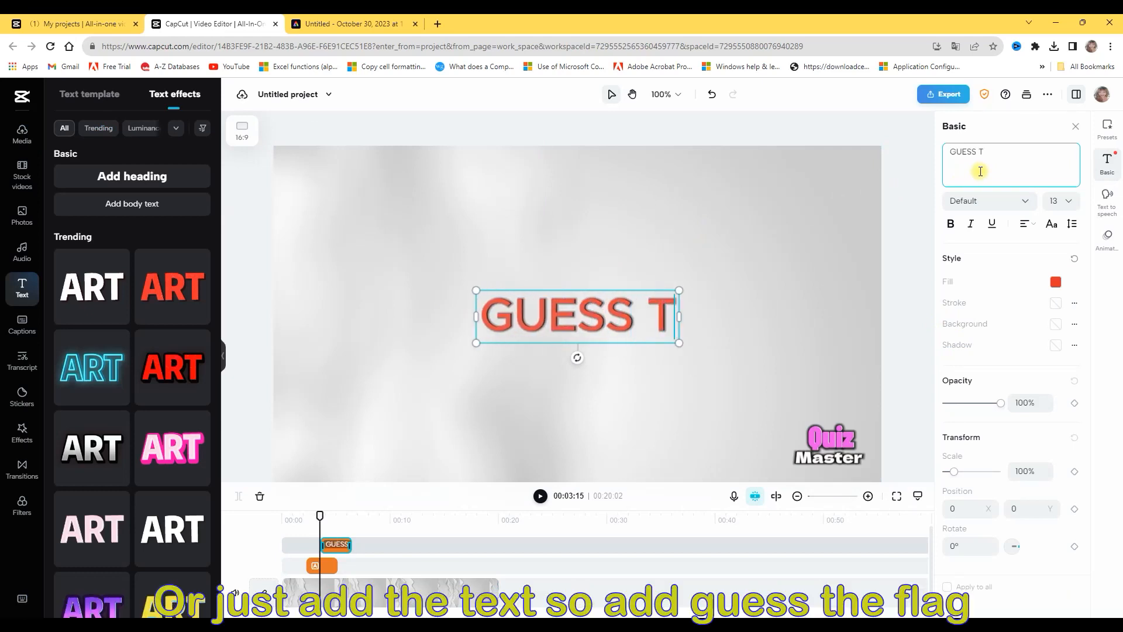
type("HE FLAG")
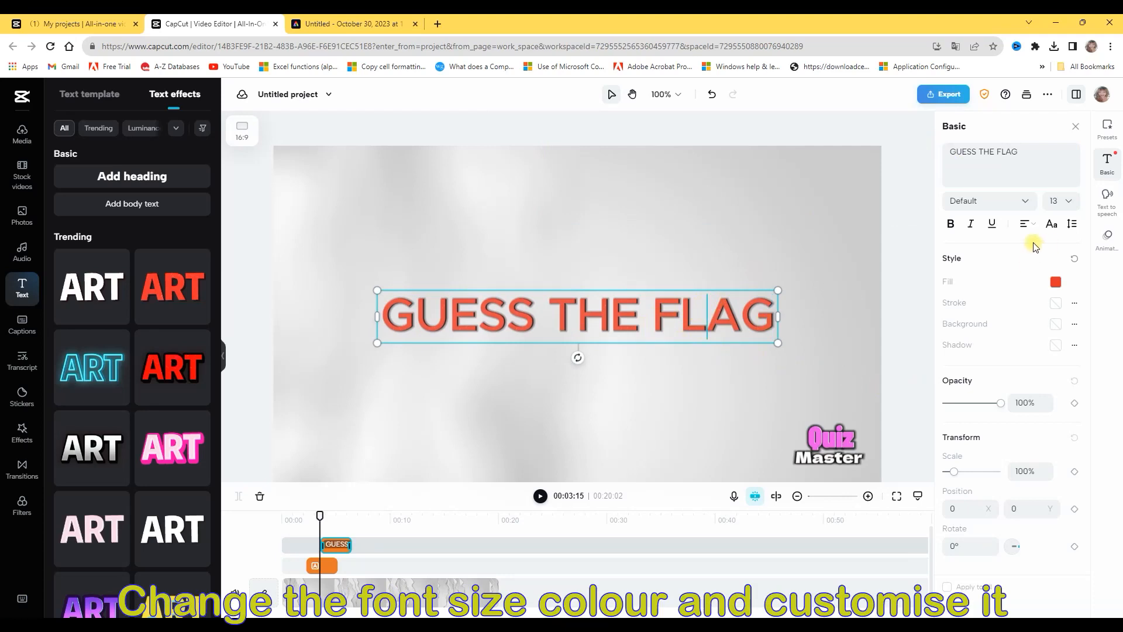
Make the GUESS THE FLAG title bold and move it to the upper part of the video frame
left_click(949, 228)
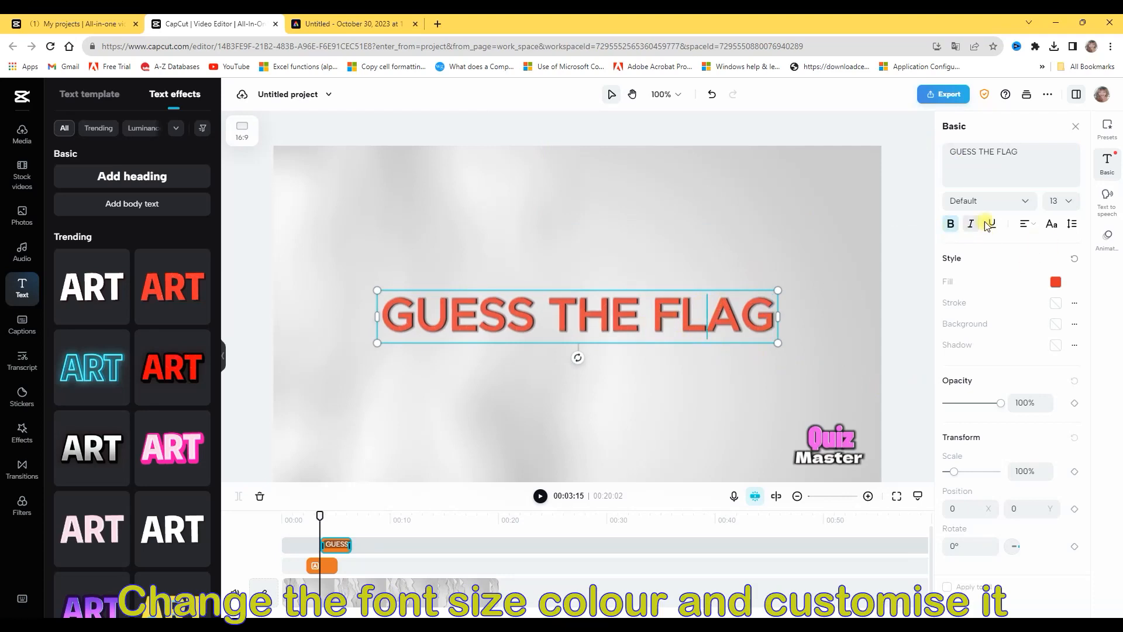
left_click(605, 306)
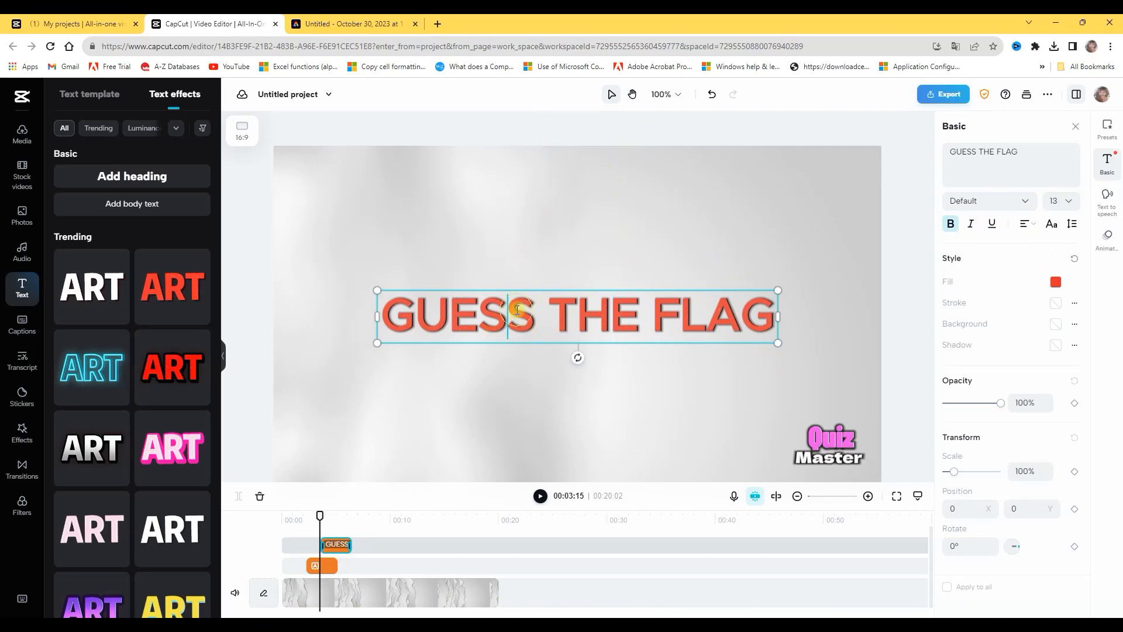
left_click(576, 345)
left_click(574, 340)
left_click_drag(779, 288, 782, 263)
left_click_drag(643, 316, 653, 217)
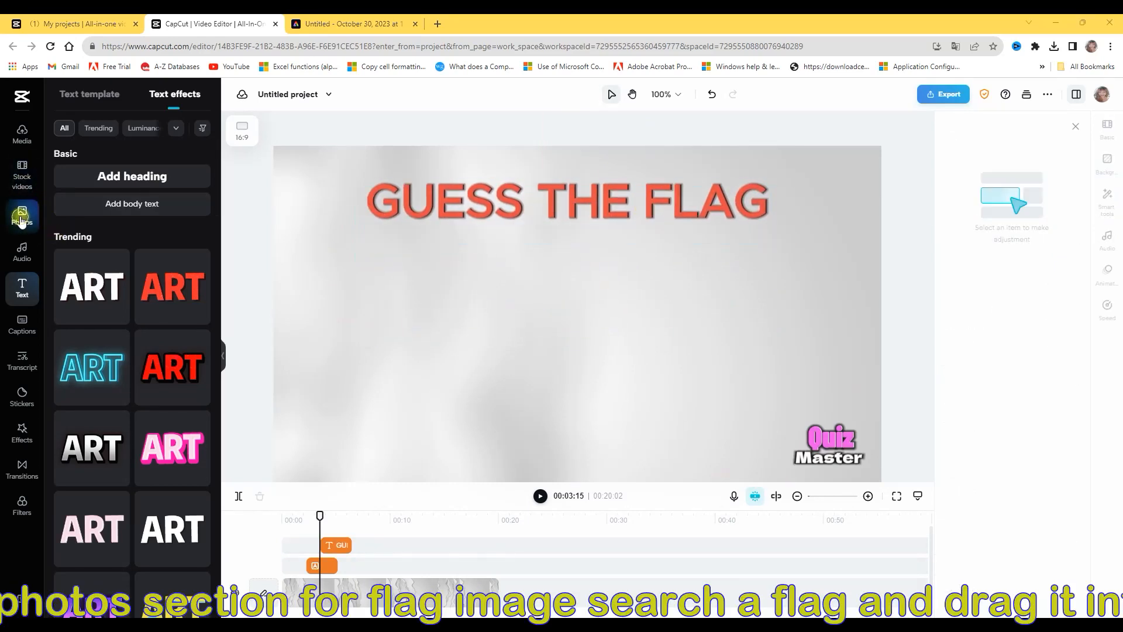
Open the stock photo library and look through it for a flag image
left_click(22, 216)
scroll(140, 269, "up", 3)
scroll(133, 270, "up", 10)
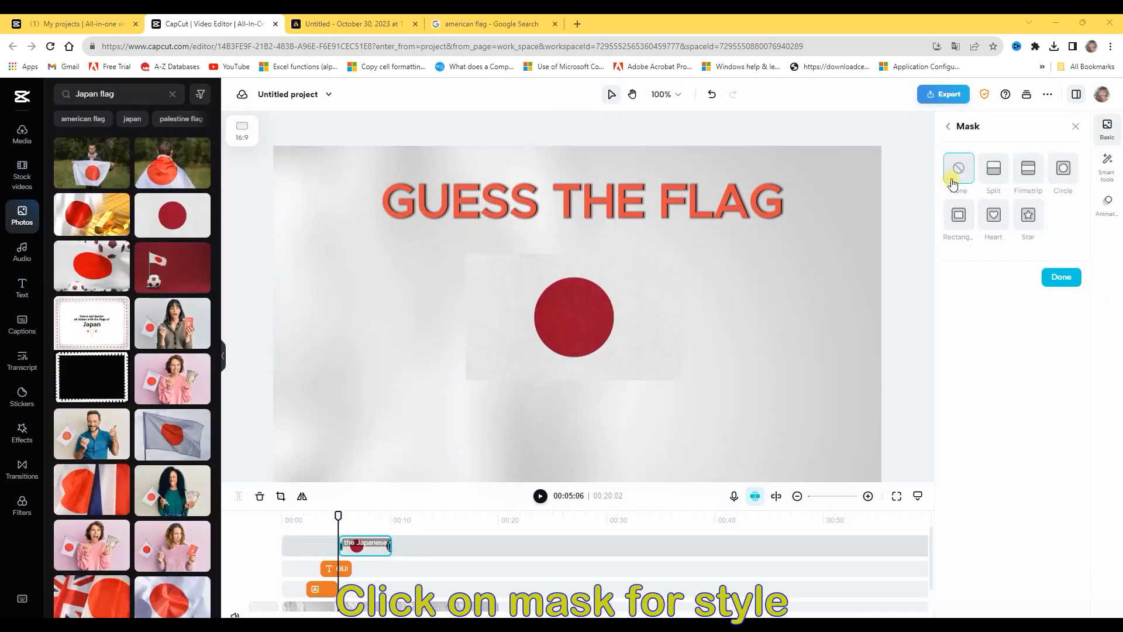
Apply a Rectangle mask to the Japanese flag image and enlarge the mask to 370 by 216
left_click(958, 214)
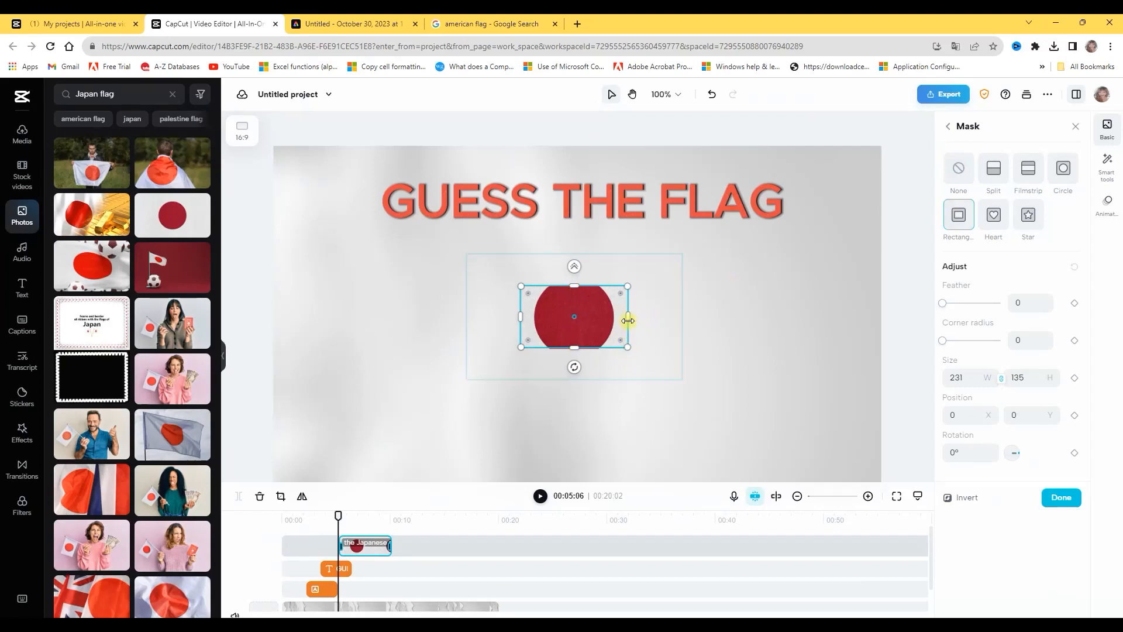
left_click_drag(628, 348, 681, 406)
left_click_drag(630, 334, 633, 335)
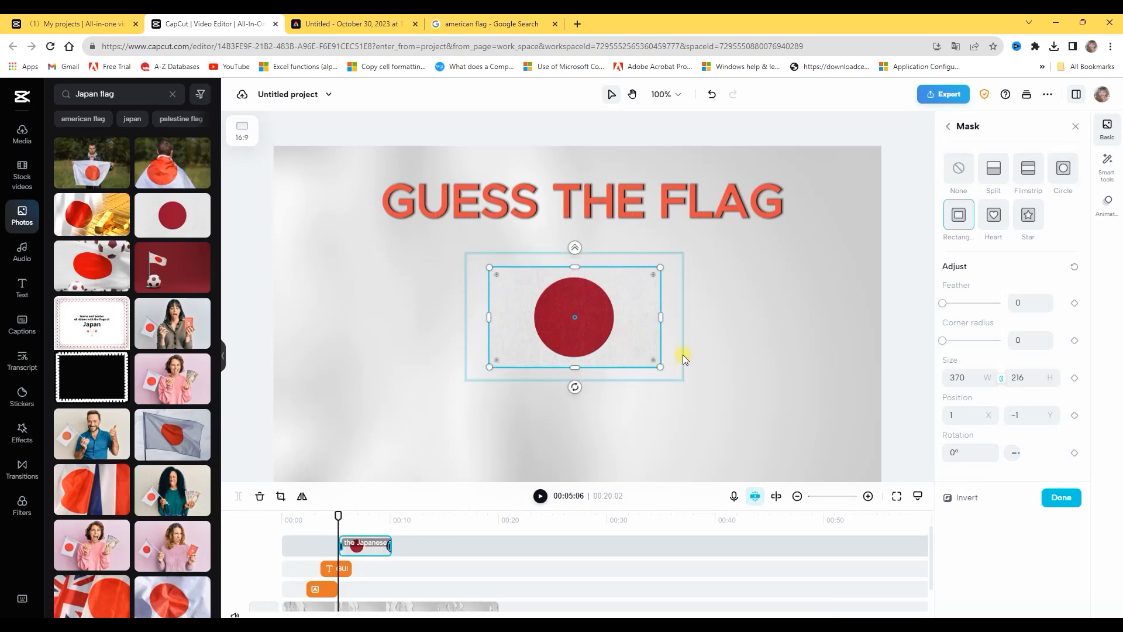
Add a bold heading reading Japan below the flag image
left_click(22, 287)
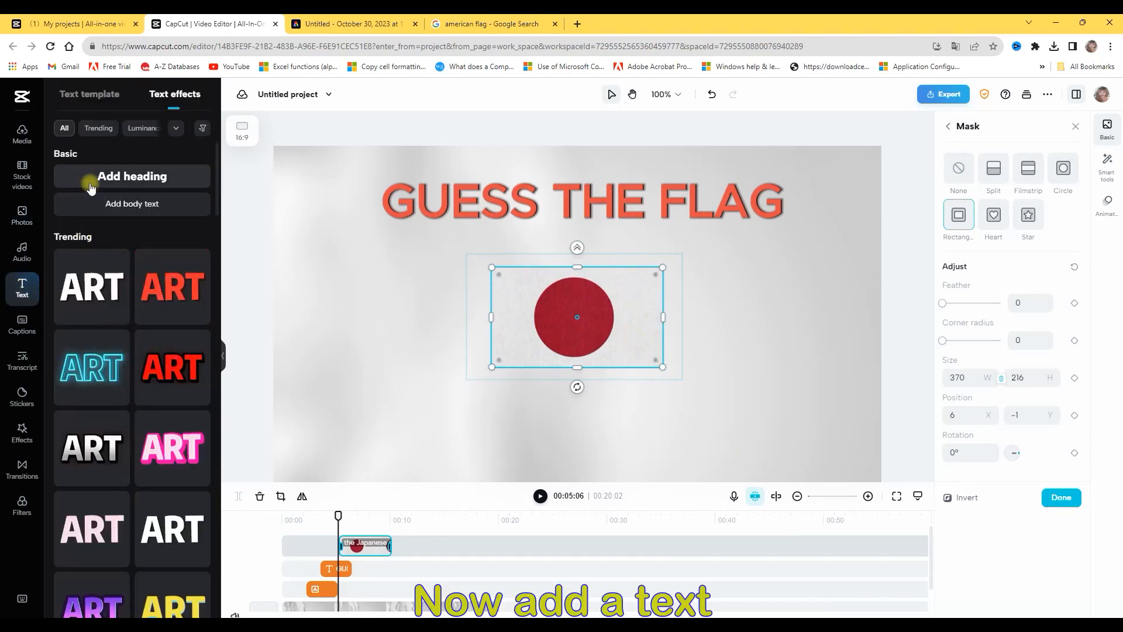
left_click(112, 176)
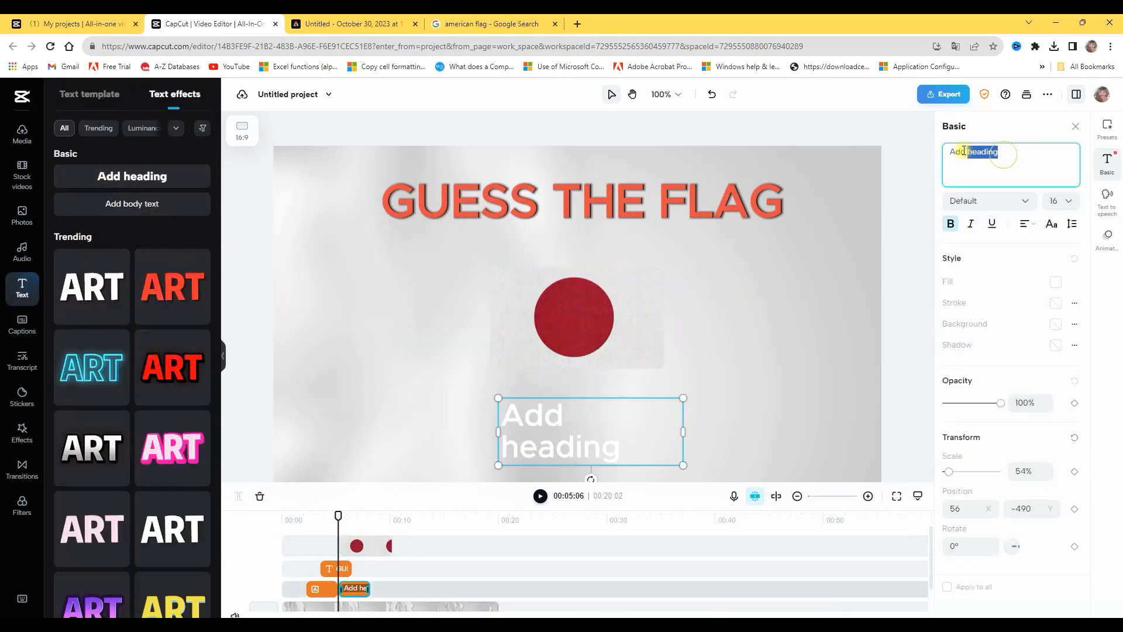
type("Japan")
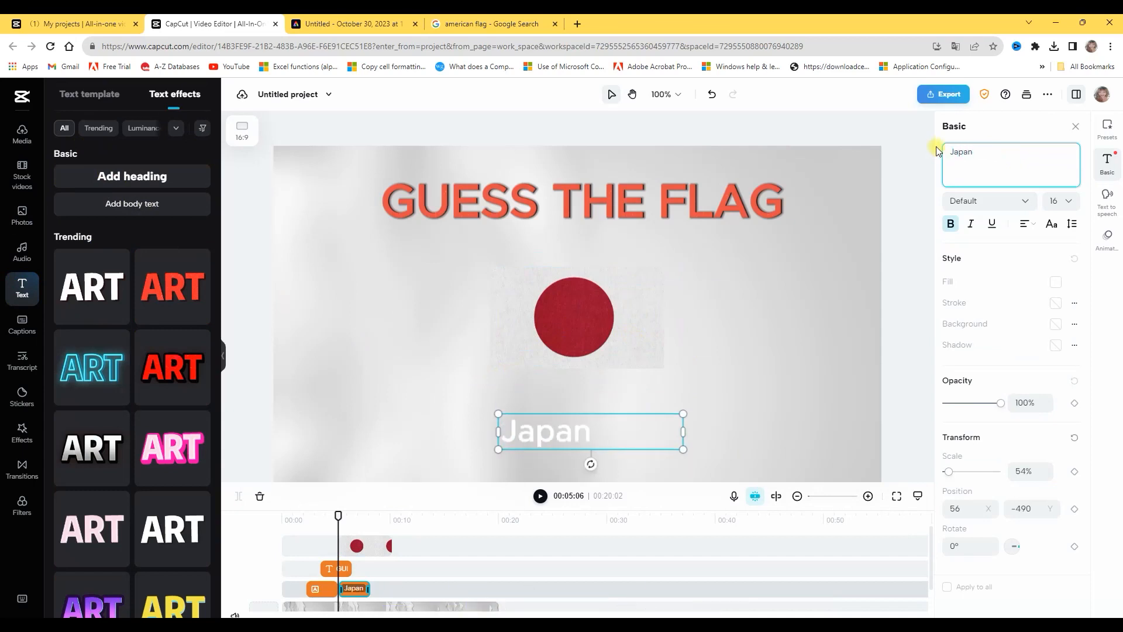
left_click_drag(974, 152, 862, 119)
left_click(955, 226)
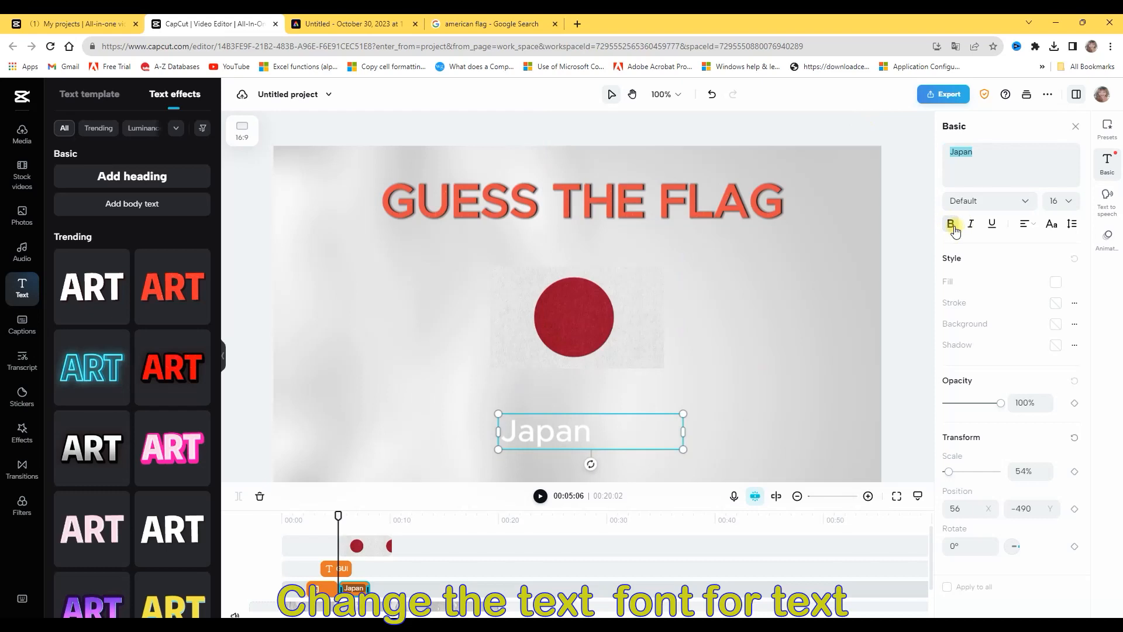
left_click(593, 439)
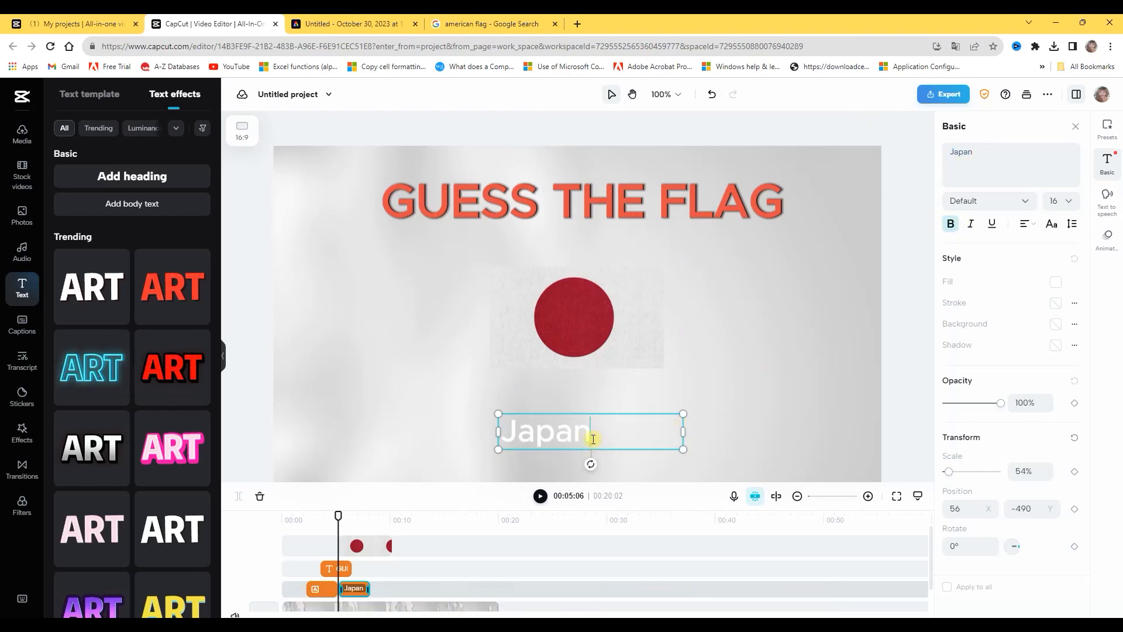
Try the yellow-background, blue-outline and pink-outline presets on the Japan text, and widen and shift its text box
left_click_drag(589, 433, 496, 431)
left_click(1107, 129)
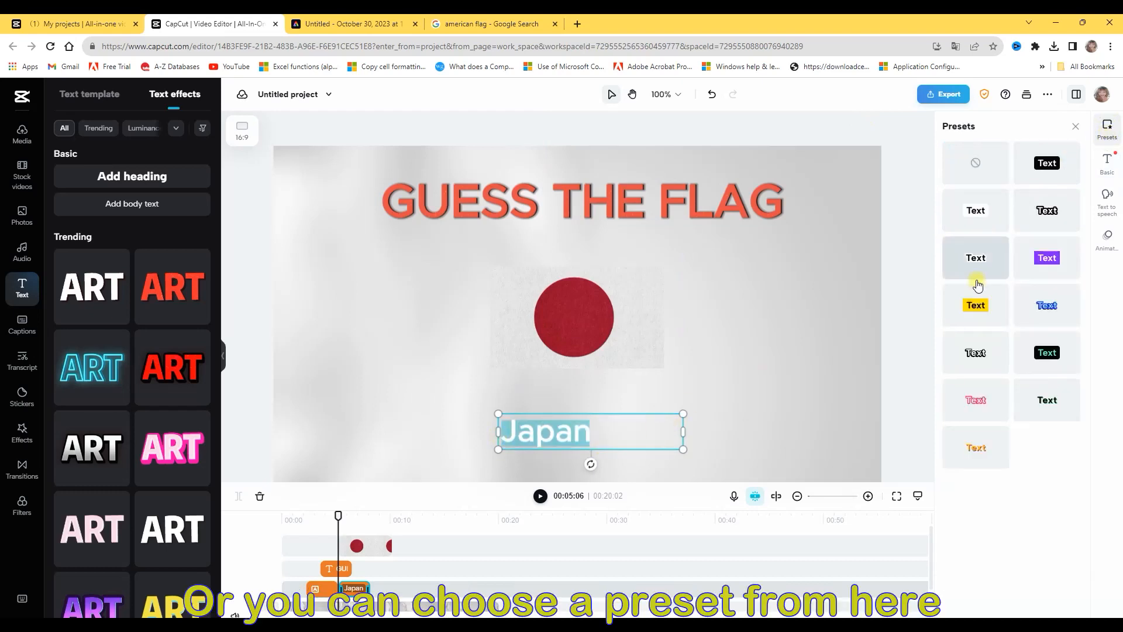
left_click(968, 312)
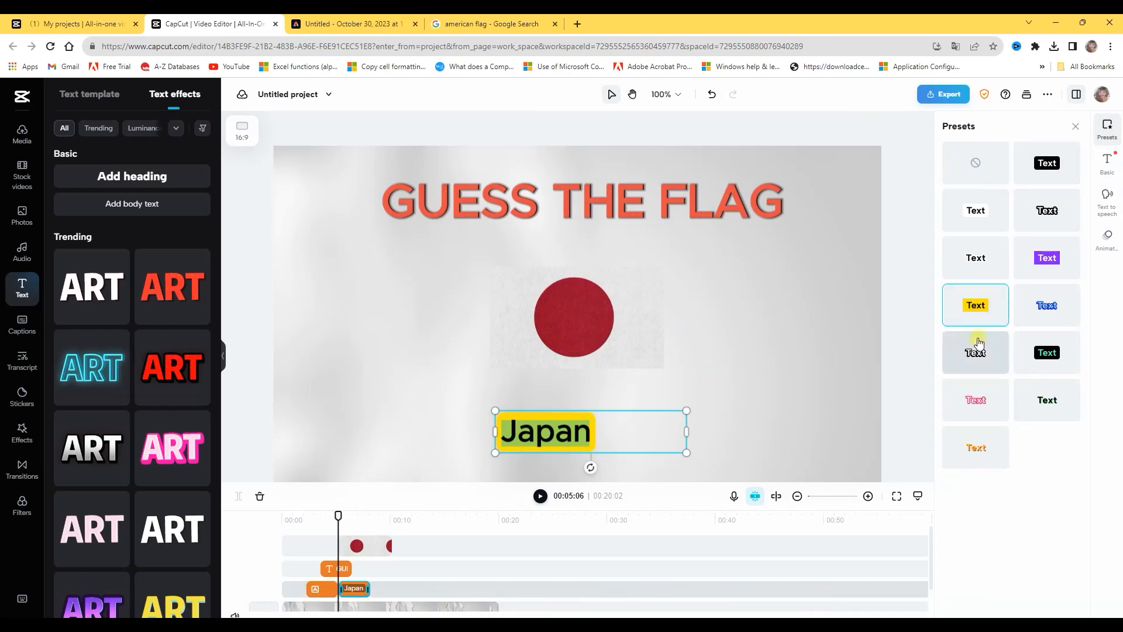
left_click(1046, 300)
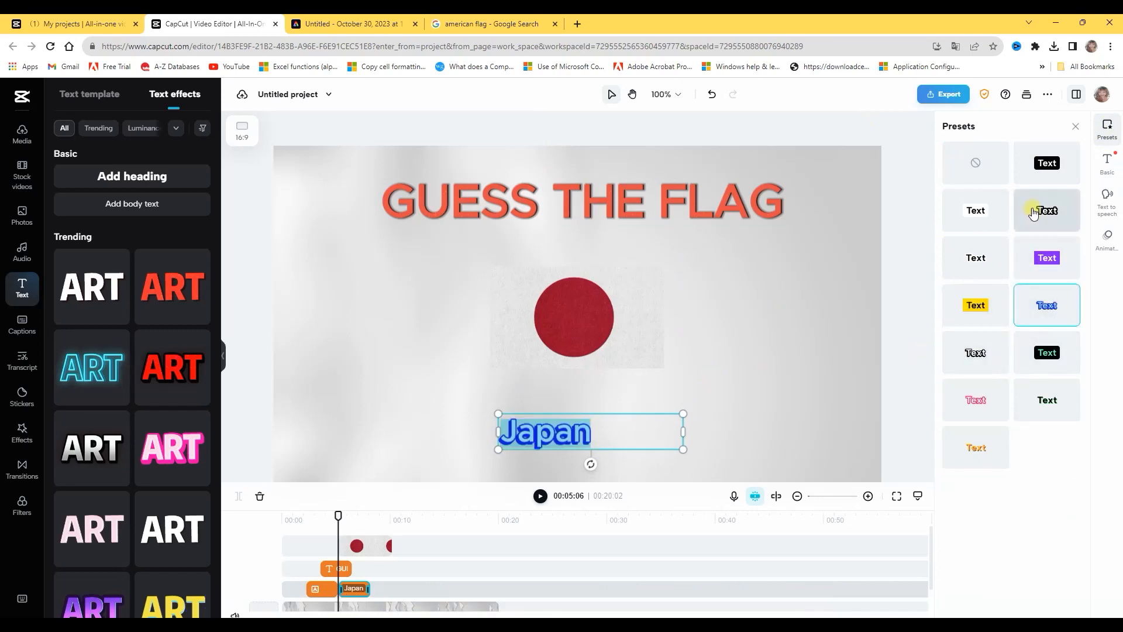
left_click(983, 402)
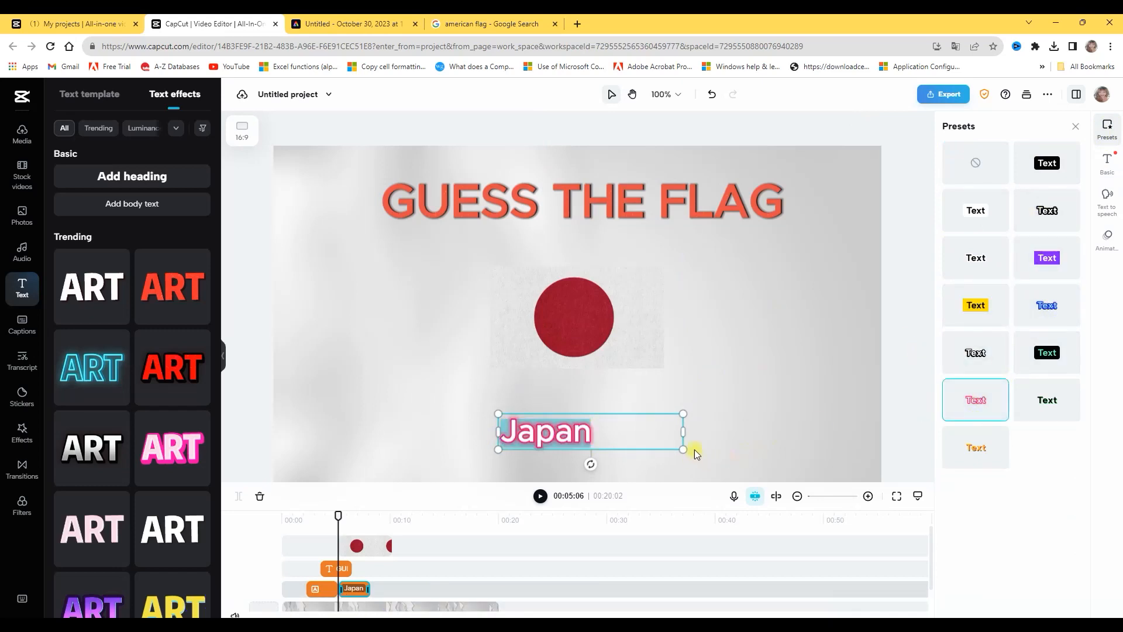
left_click_drag(685, 431, 768, 431)
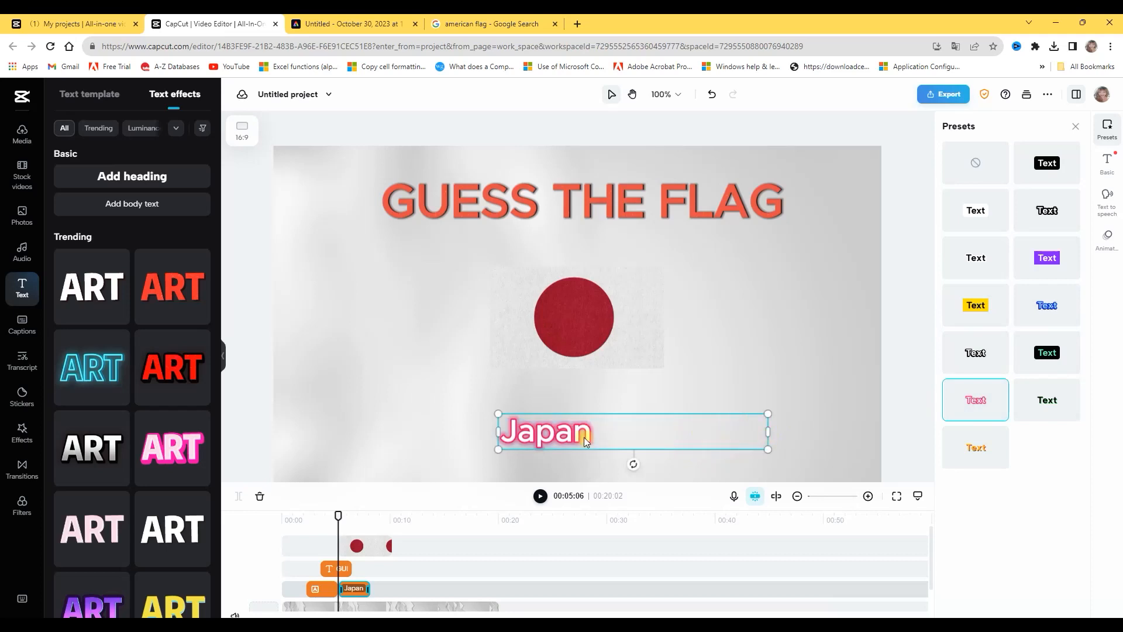
left_click_drag(493, 430, 609, 419)
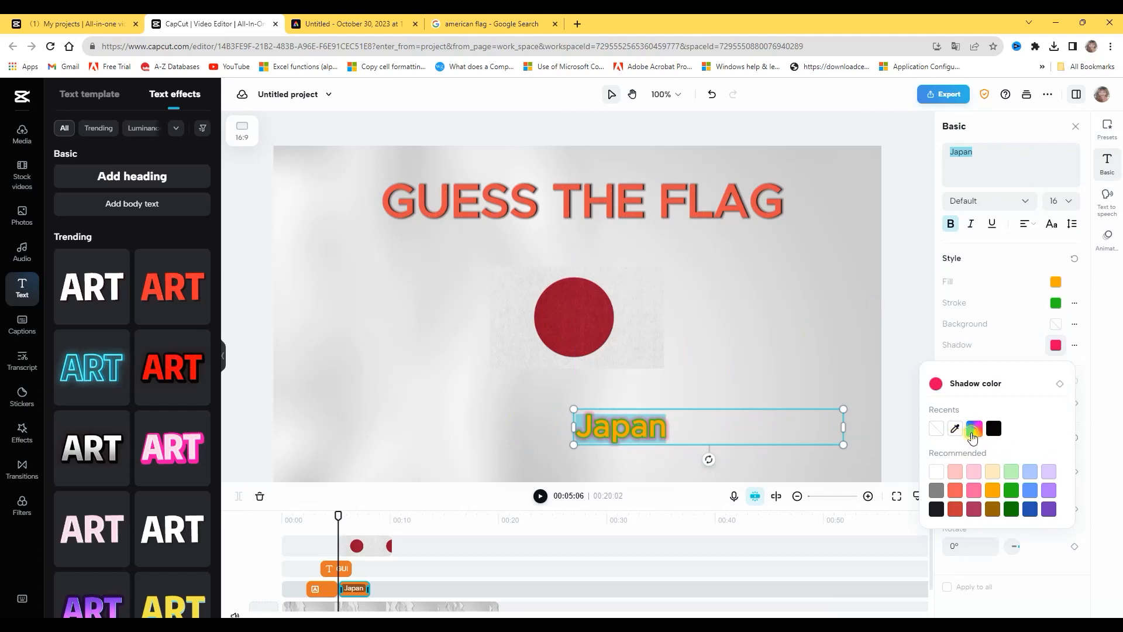
Try the custom shadow colours #84e800 and #00d0e8 on the Japan text
left_click(974, 431)
left_click(952, 500)
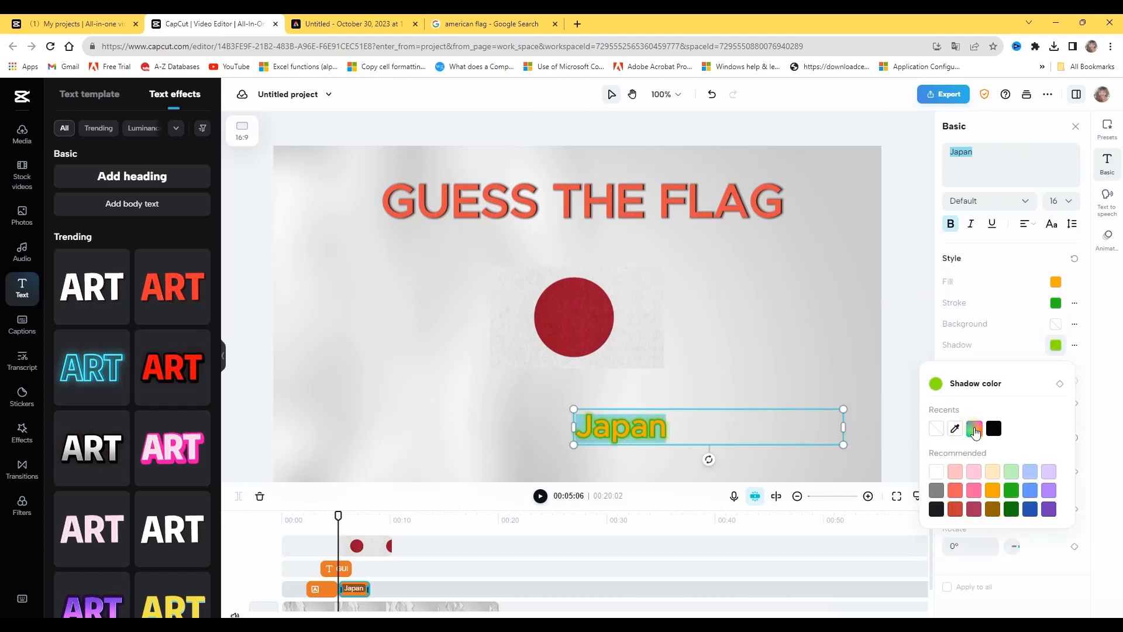
left_click(974, 428)
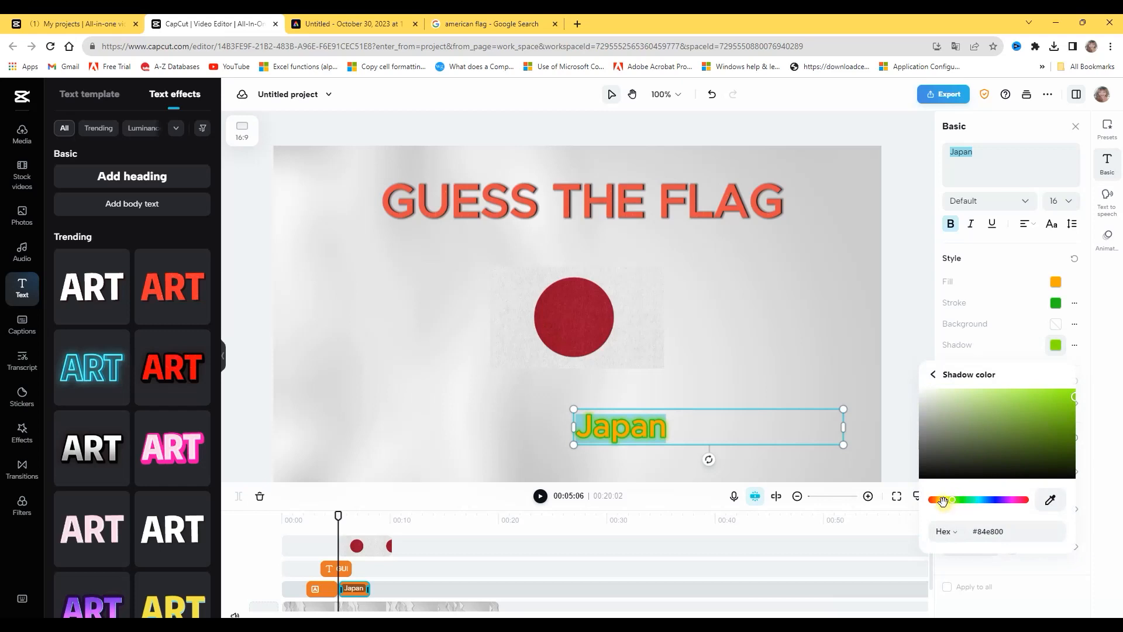
left_click(981, 501)
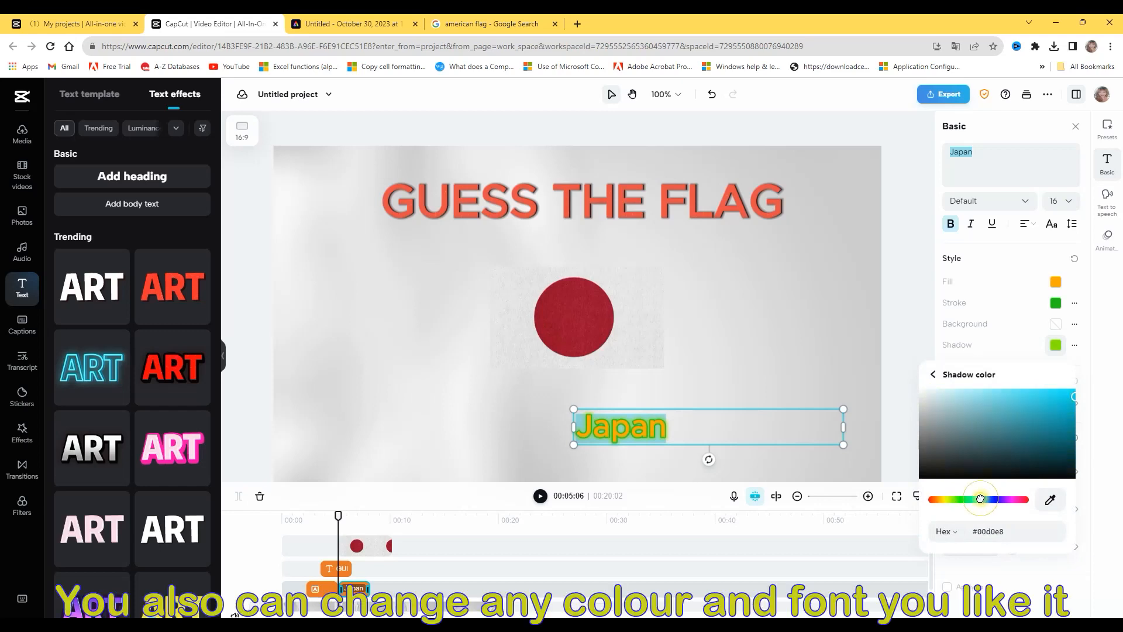
left_click(1010, 477)
left_click(878, 454)
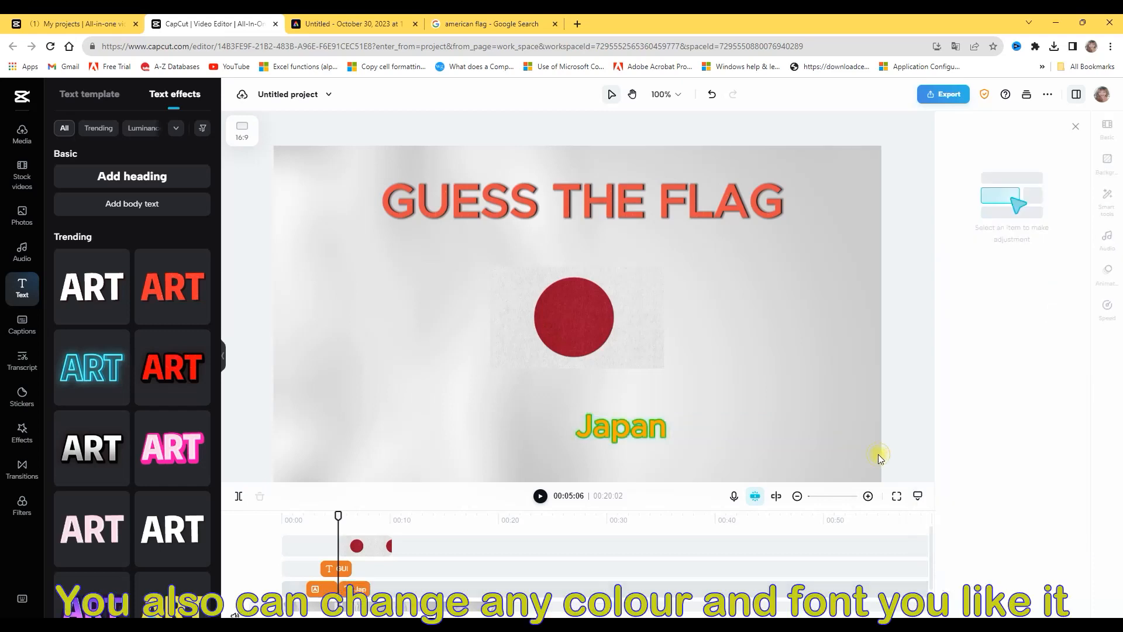
Look through the available fonts for the Japan text and set it to Praho-Black
left_click(778, 435)
left_click(989, 201)
scroll(1020, 298, "down", 5)
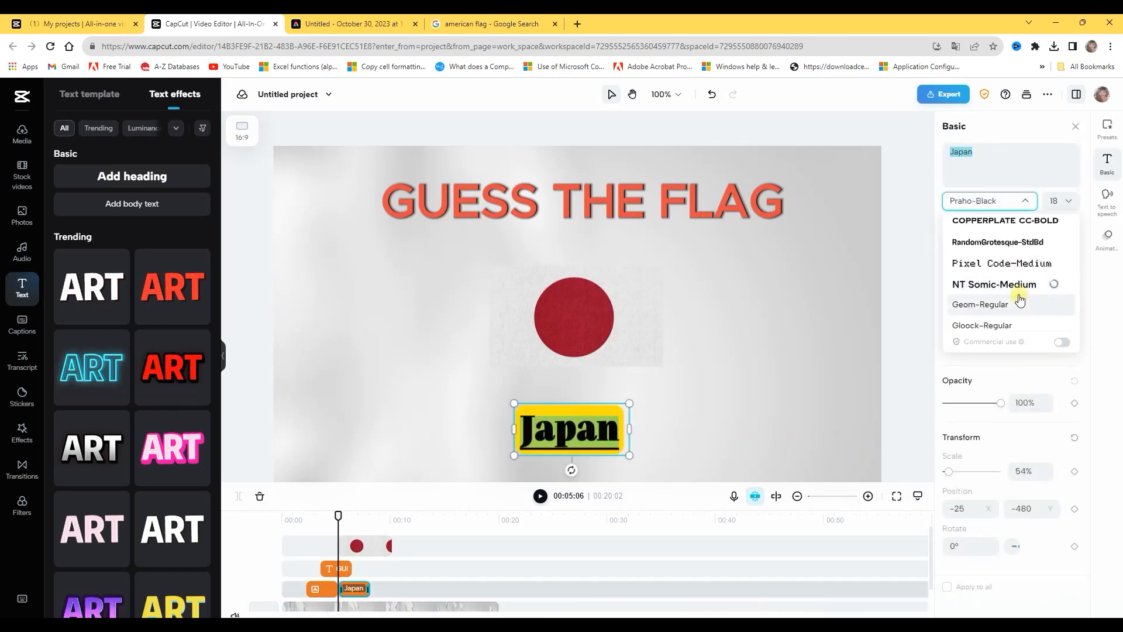
scroll(1021, 298, "up", 3)
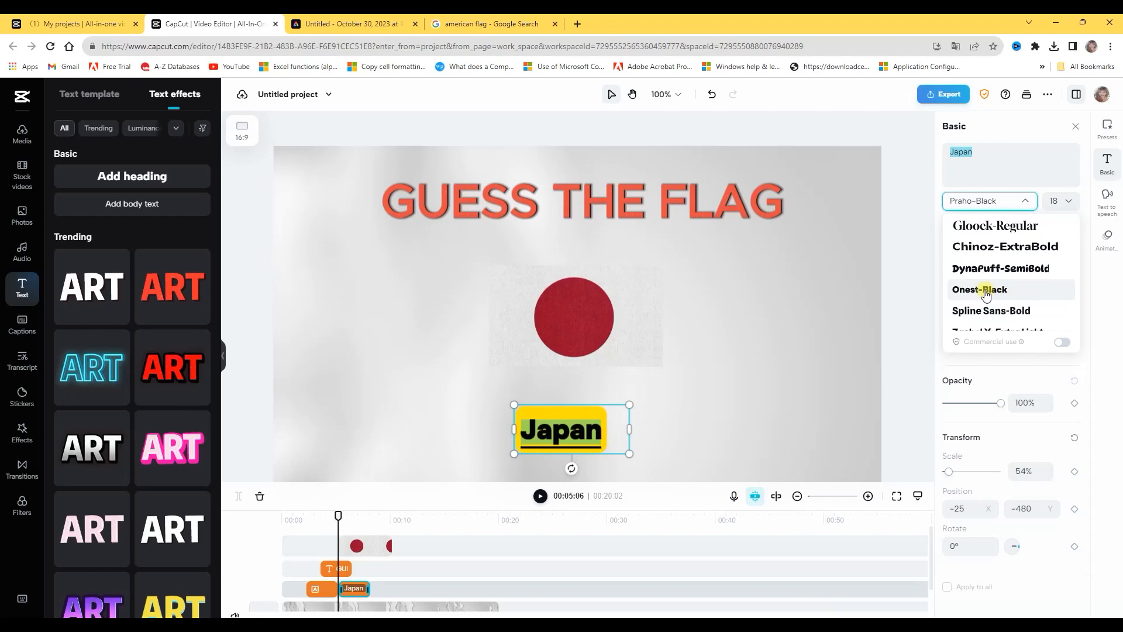
scroll(1006, 298, "down", 5)
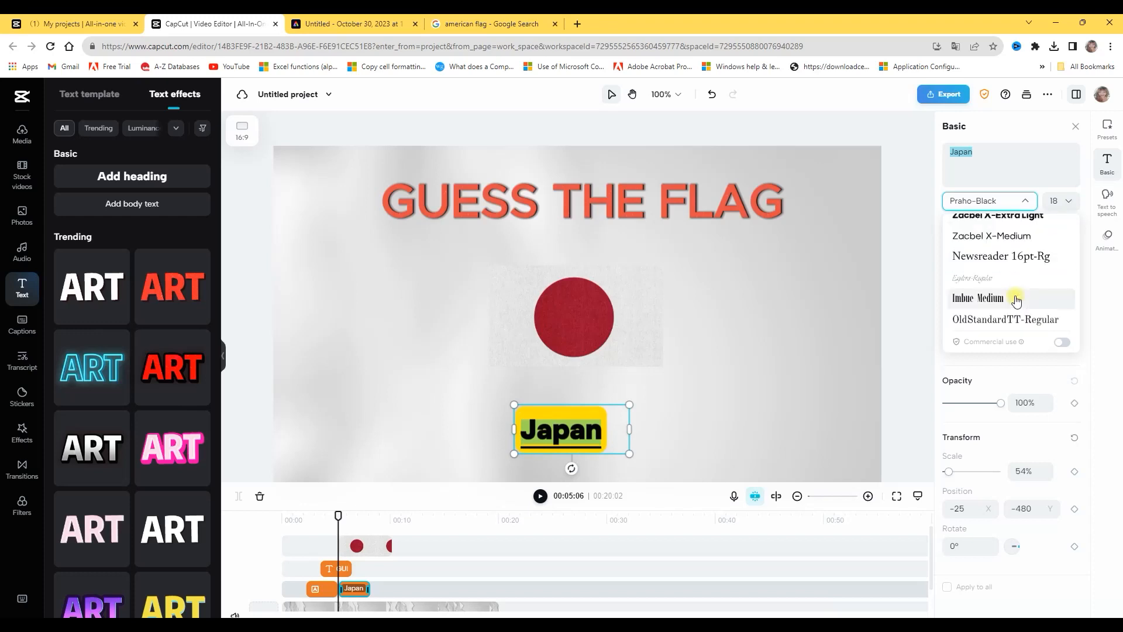
scroll(1016, 300, "up", 1)
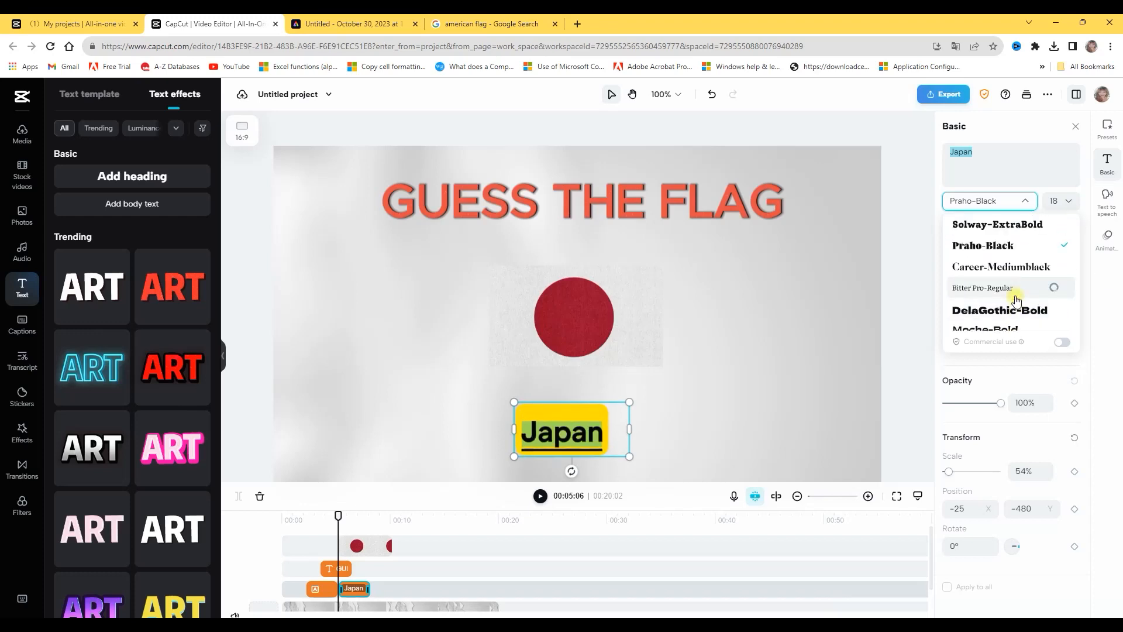
left_click(994, 267)
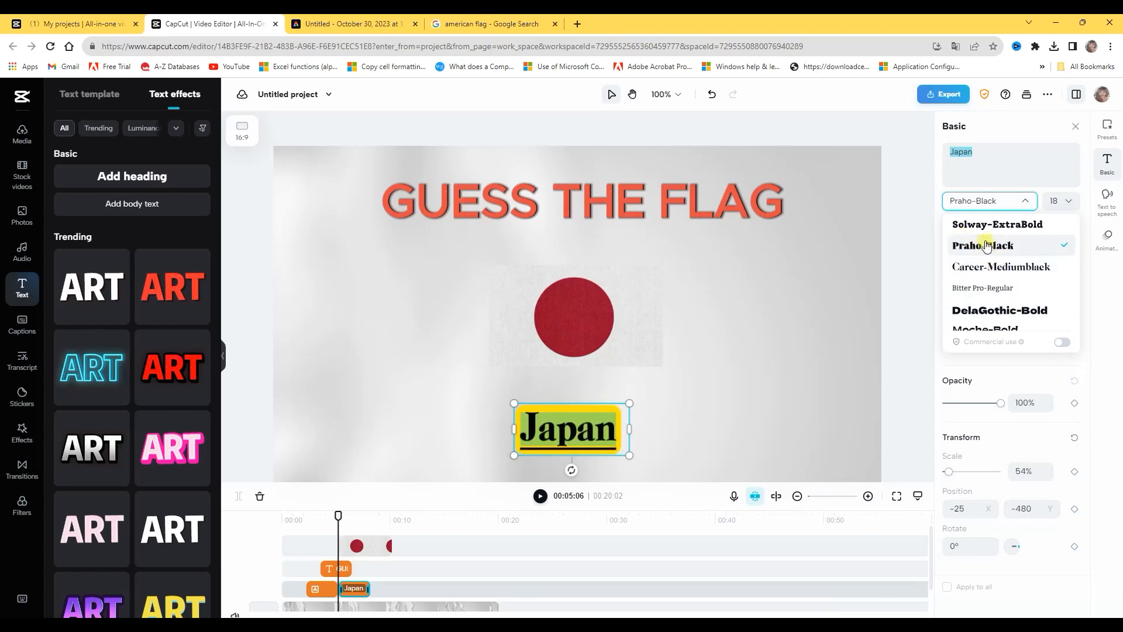
left_click(1010, 225)
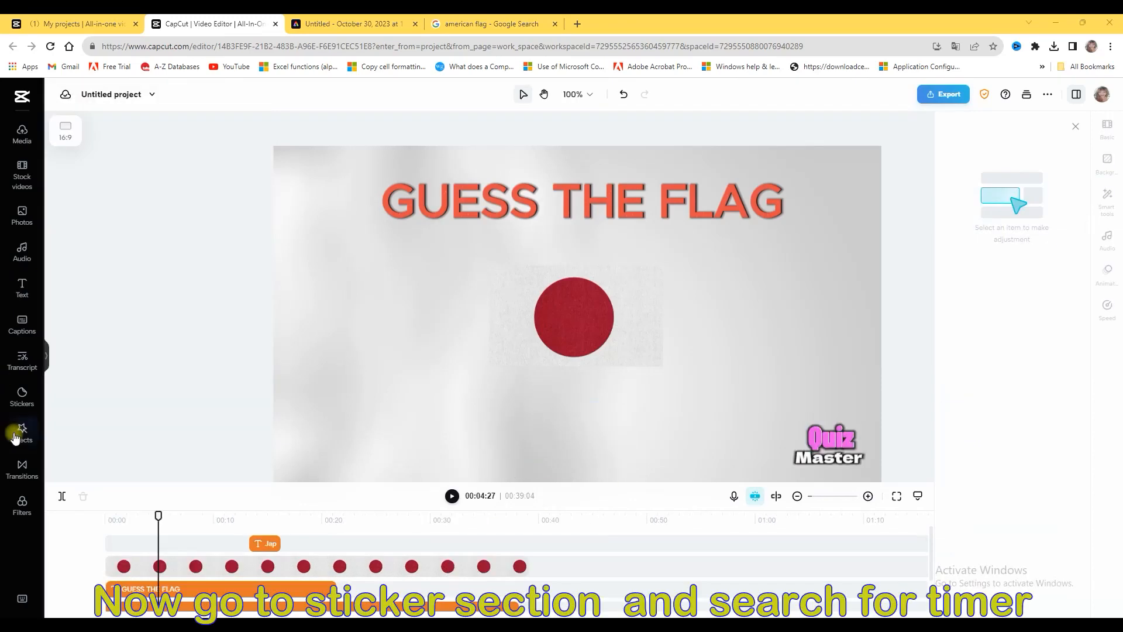
Search the Giphy stickers for timer 5 and add the 5-4-3-2-1 counting GIF to the video
left_click(22, 396)
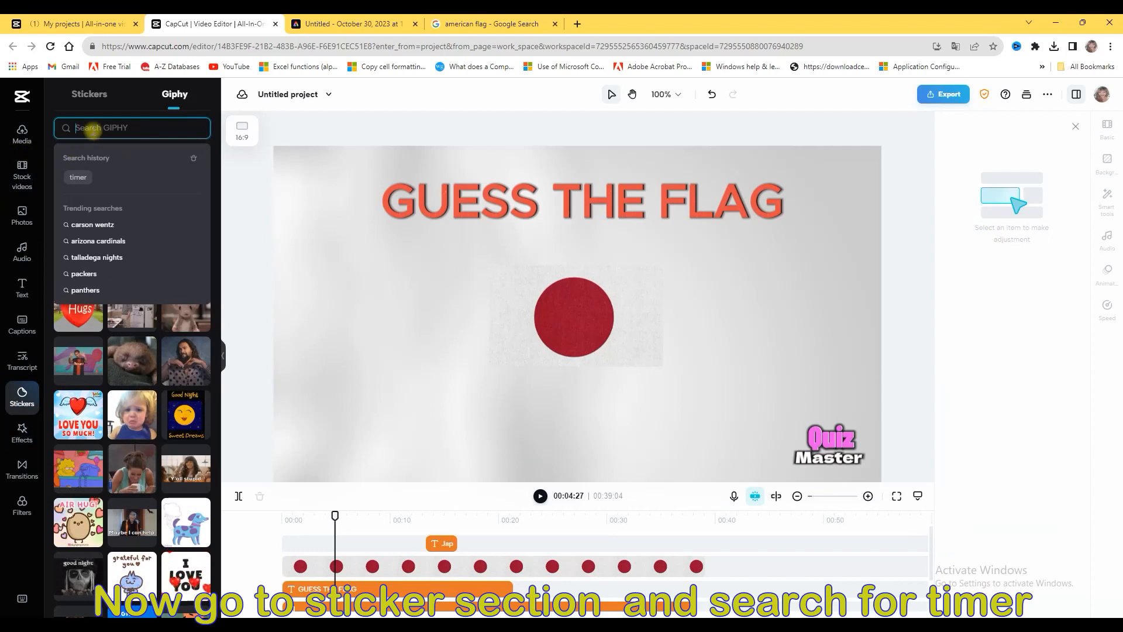
type("timer")
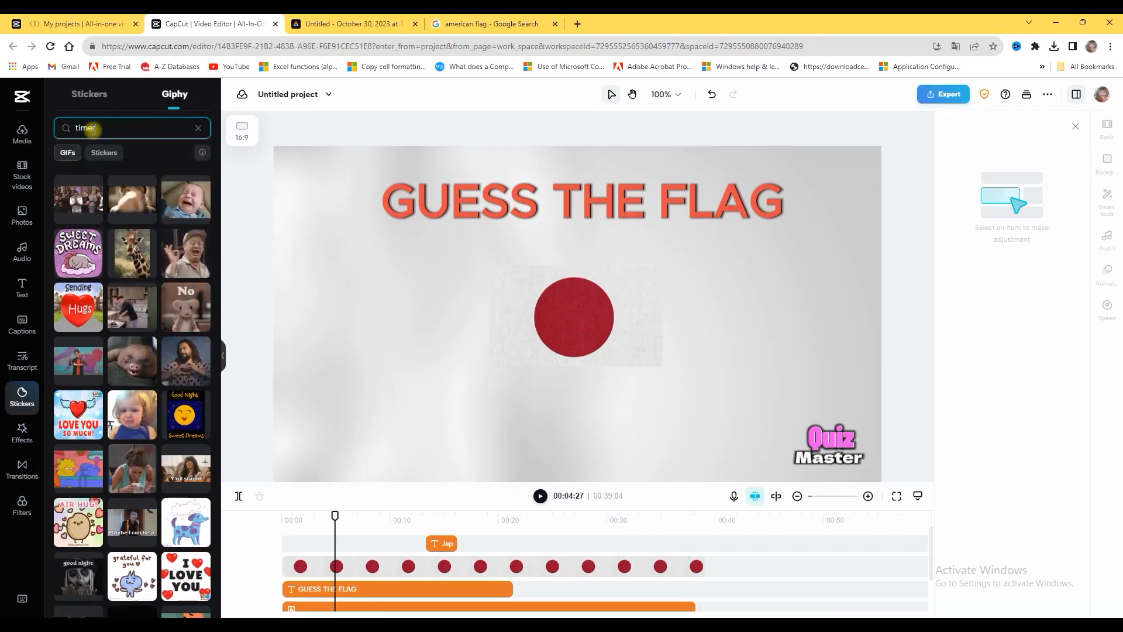
key("Return")
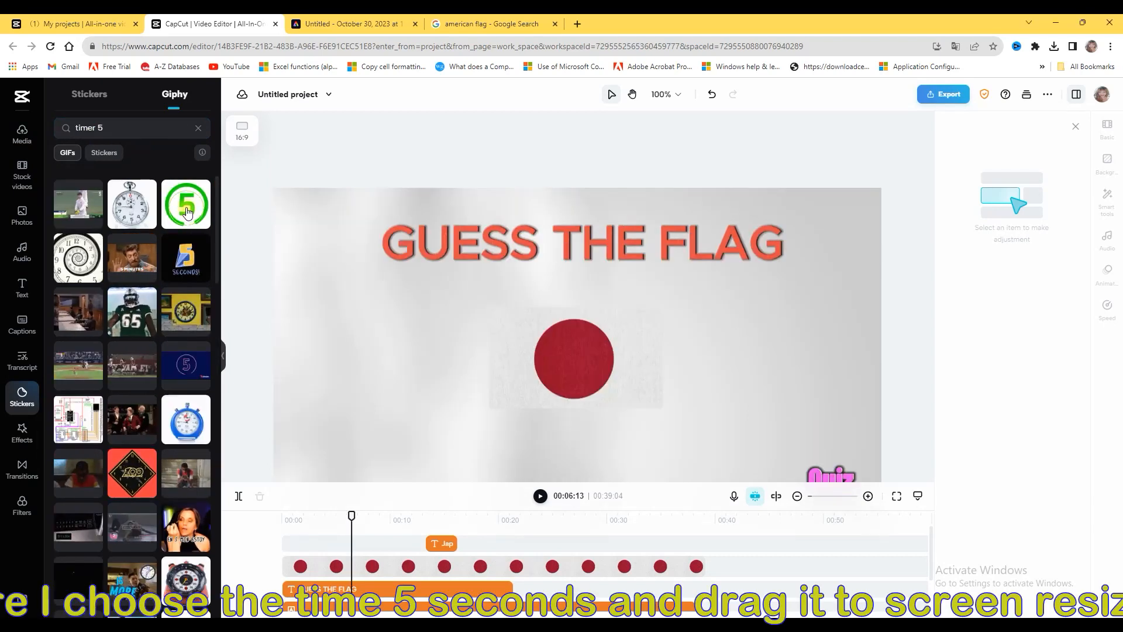
left_click_drag(186, 211, 511, 455)
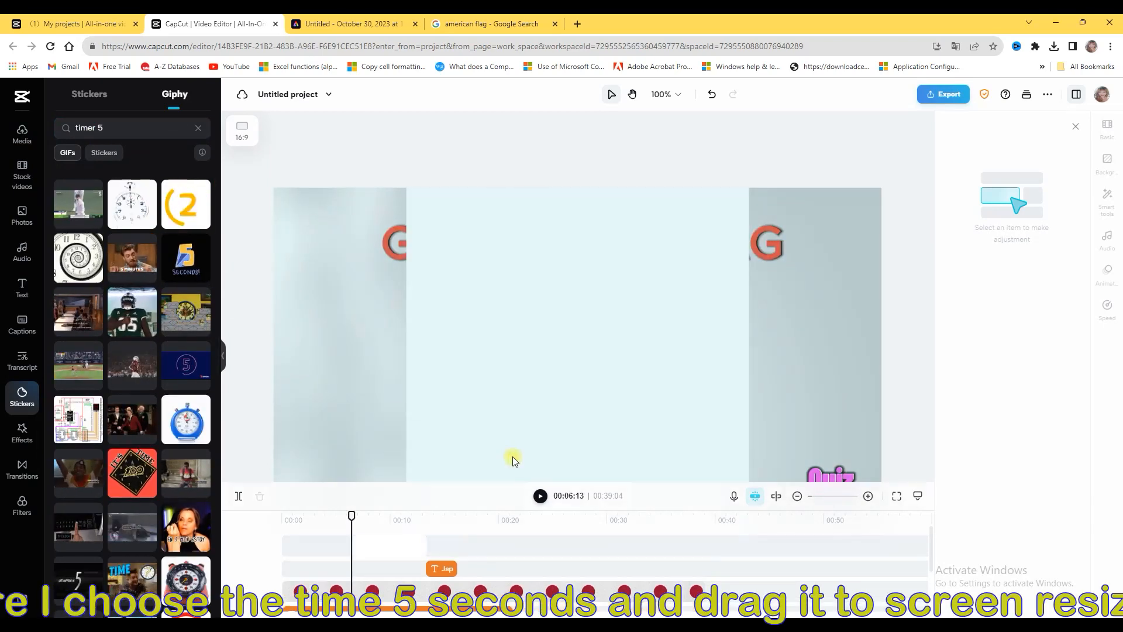
Shrink the countdown GIF, place it just below the flag and apply a Circle mask to it
left_click_drag(749, 187, 556, 375)
left_click_drag(509, 441, 426, 347)
left_click_drag(466, 434, 388, 433)
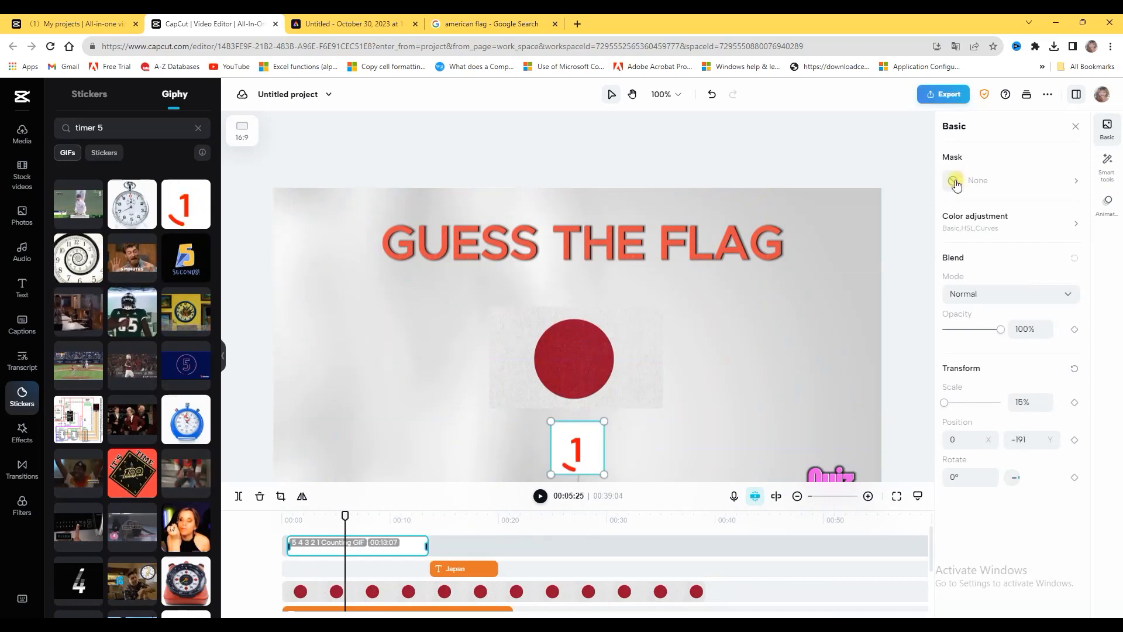
left_click(956, 183)
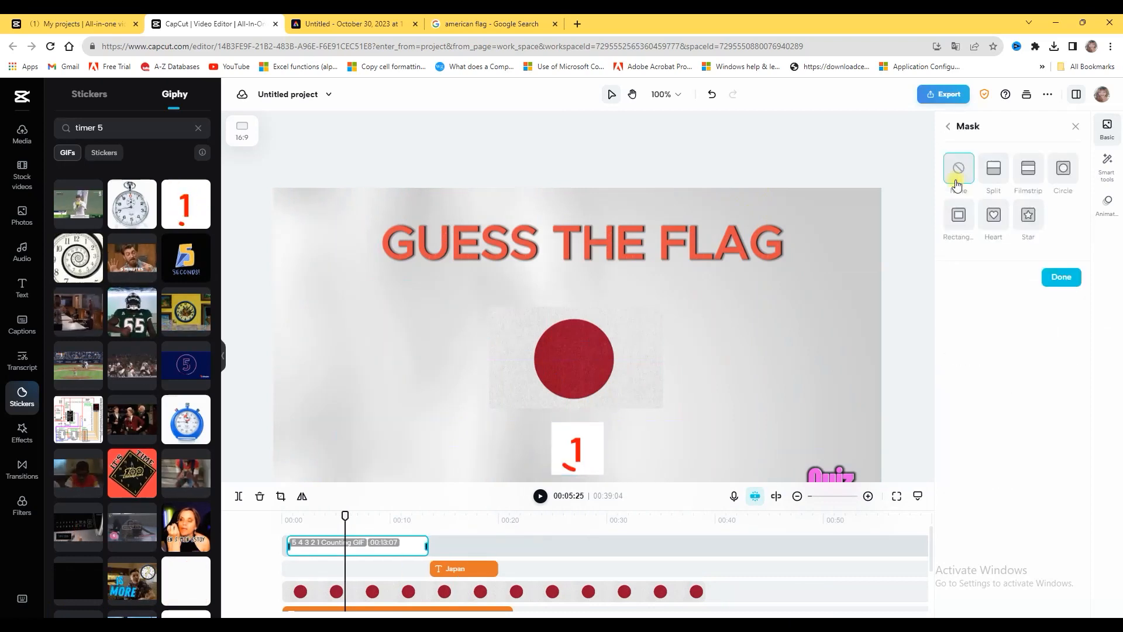
left_click(1063, 169)
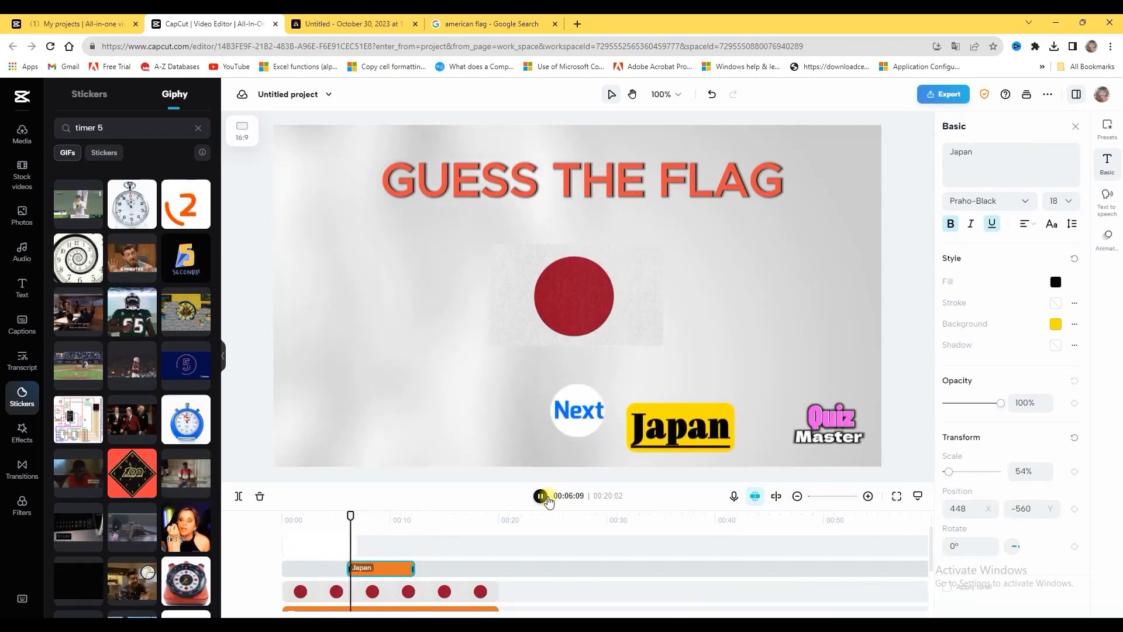
Apply the Throw Out entrance animation to the Japan text and play back the part where it appears
left_click(541, 496)
left_click(1108, 240)
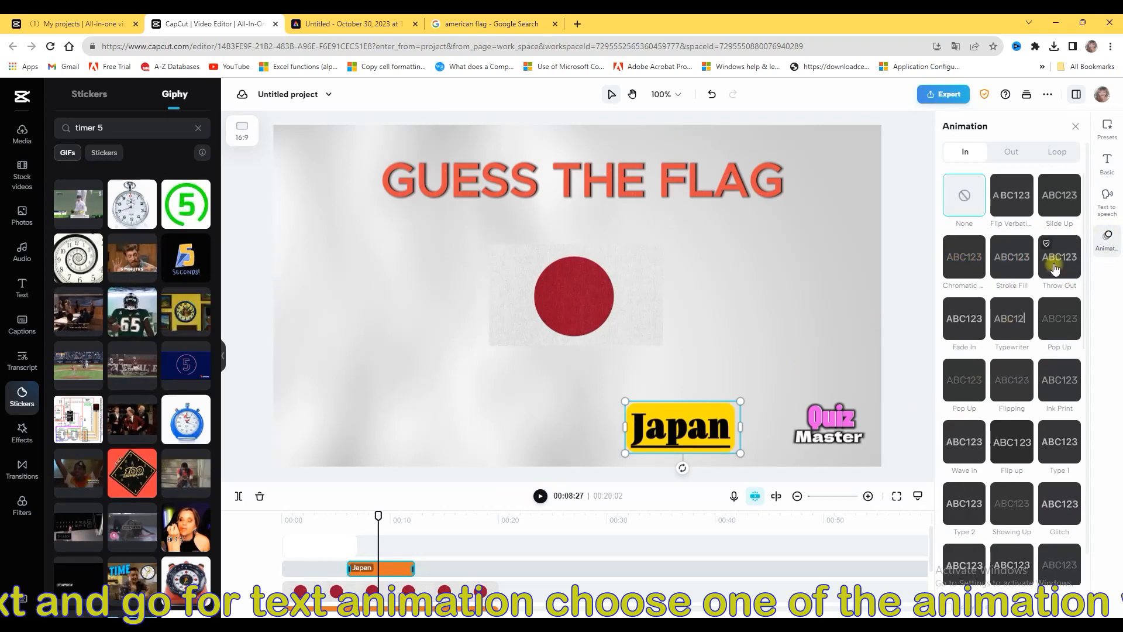
left_click(1058, 265)
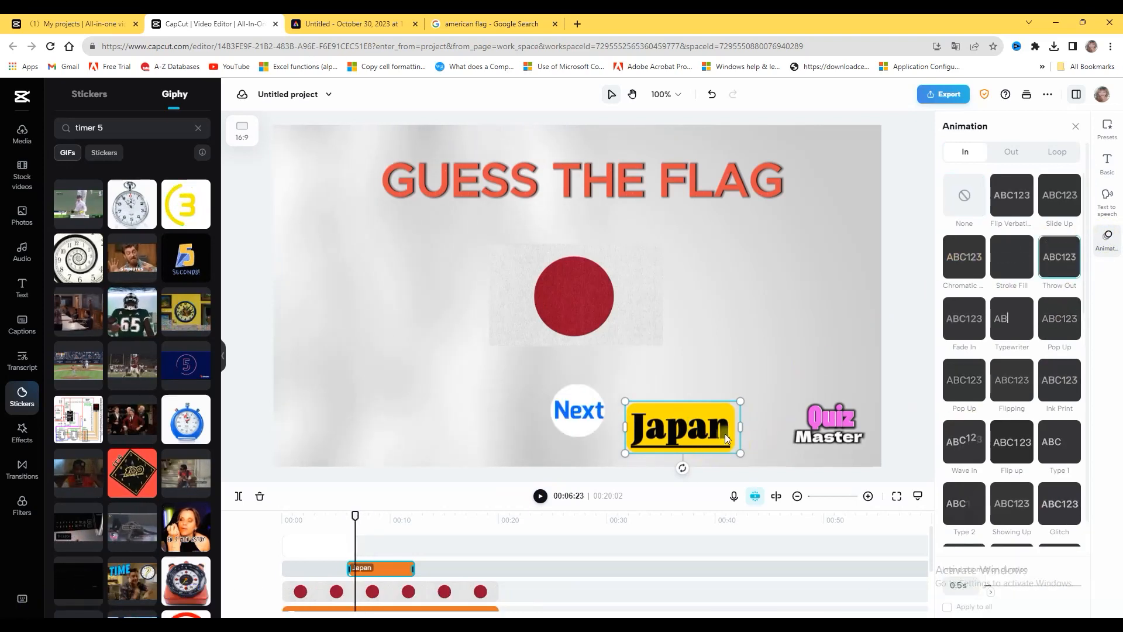
left_click(542, 497)
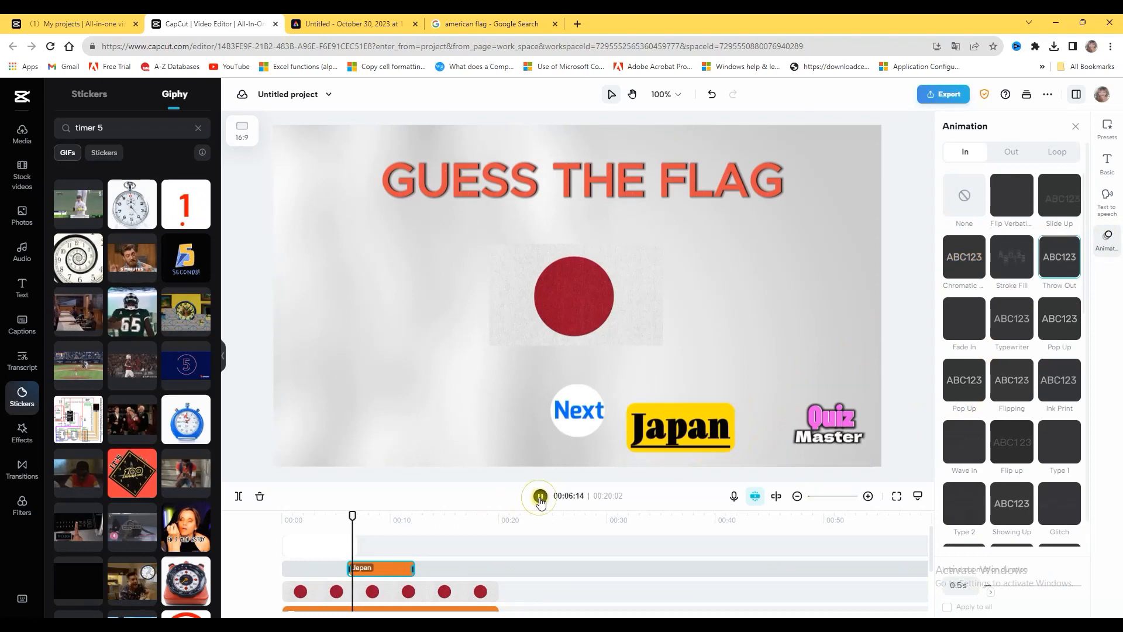
left_click(541, 496)
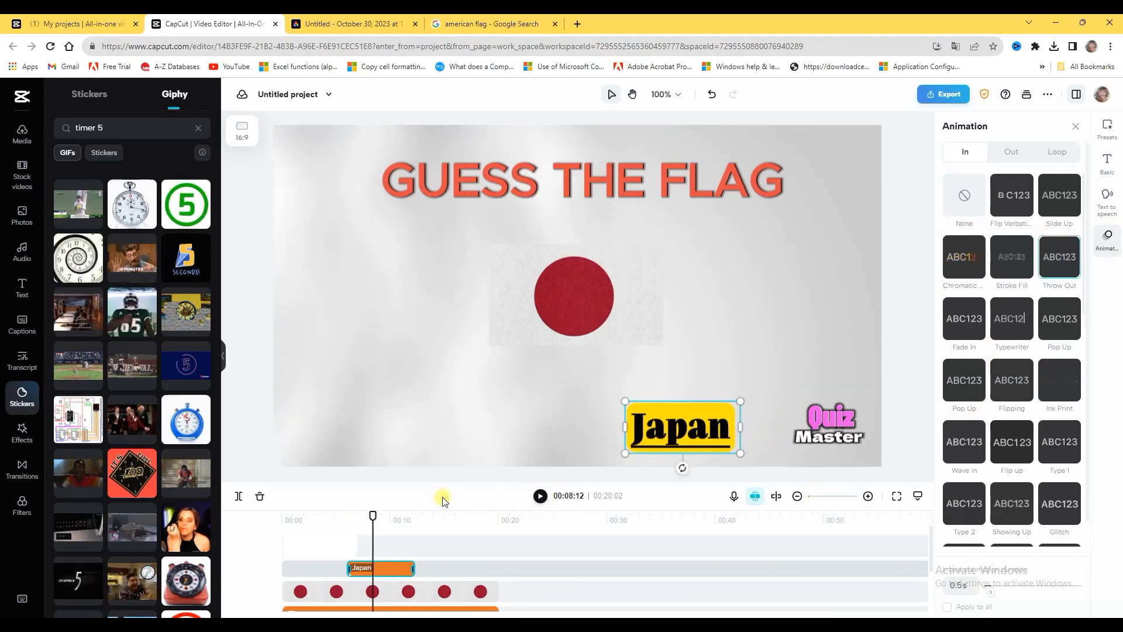
left_click_drag(372, 514, 341, 515)
left_click(539, 496)
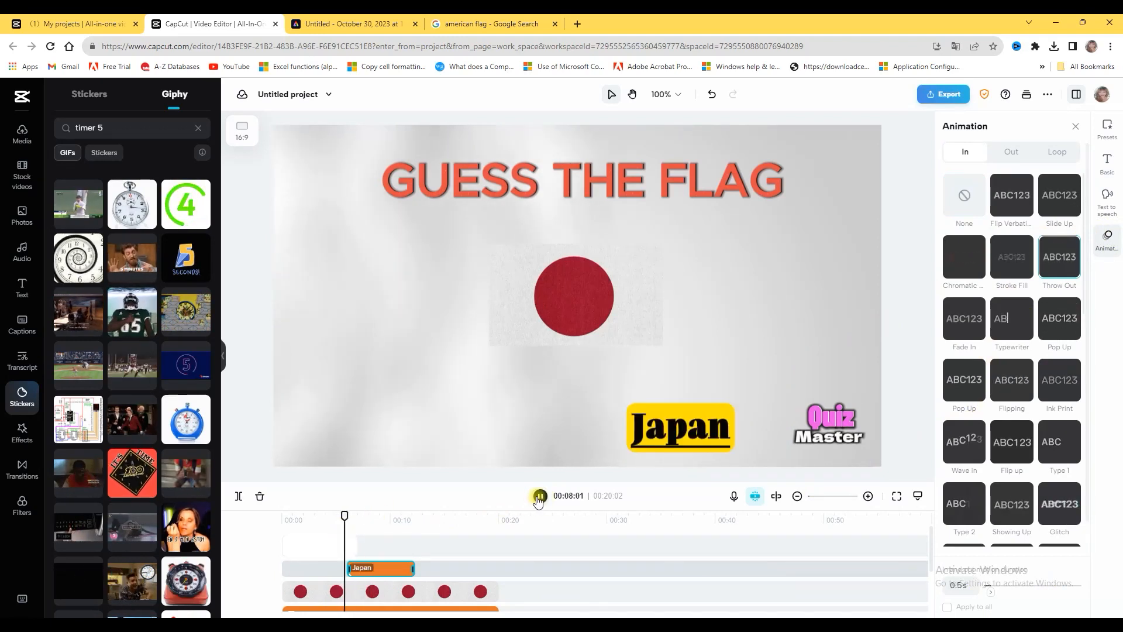
left_click(537, 497)
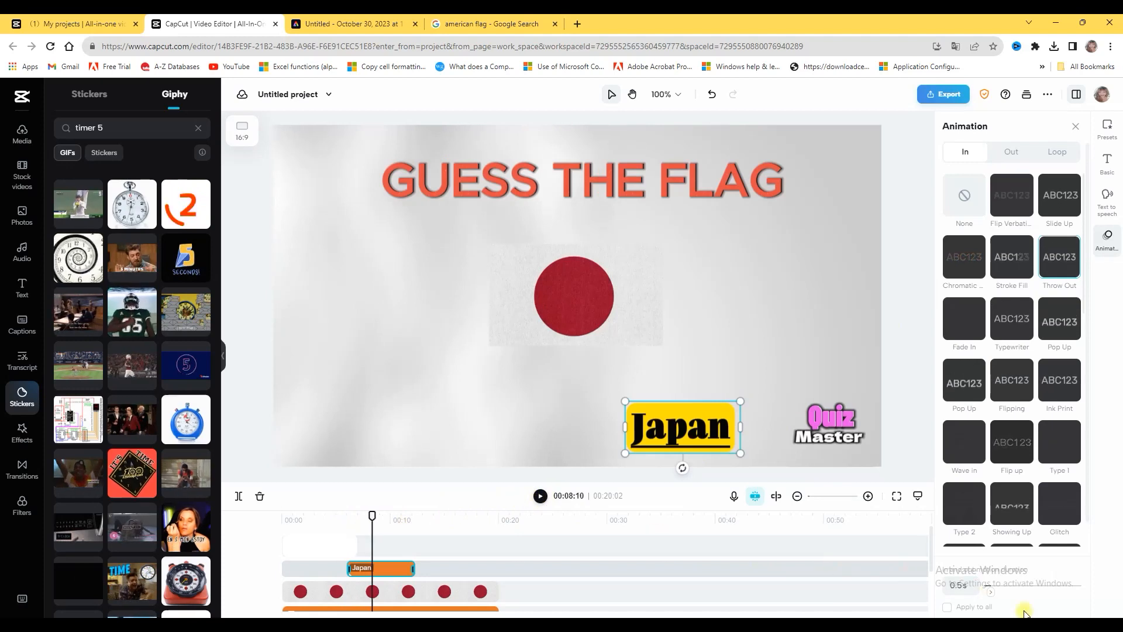
Try the Chromatic entrance animation on the Japan text, apply Spin In 2 instead and play back the part where it appears
left_click(963, 266)
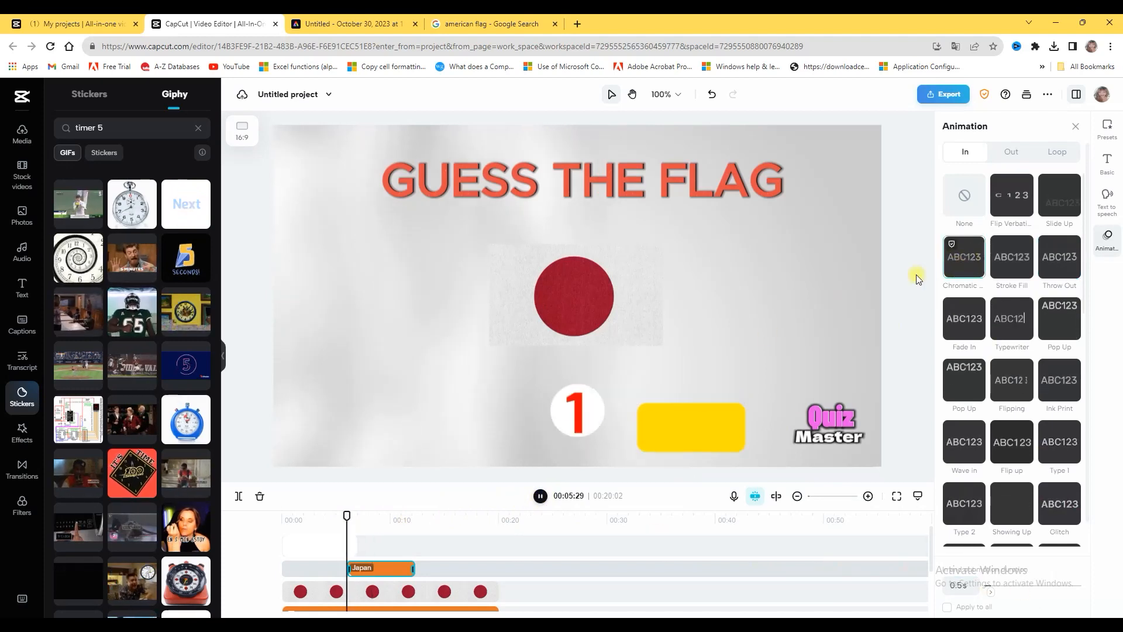
left_click(542, 498)
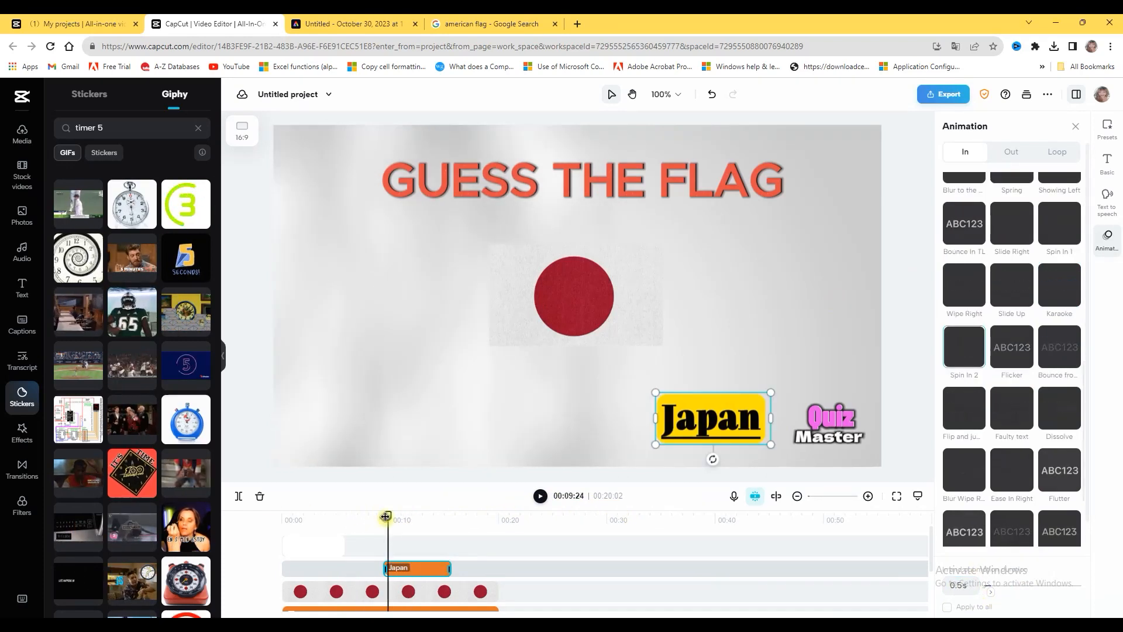
left_click_drag(385, 516, 285, 516)
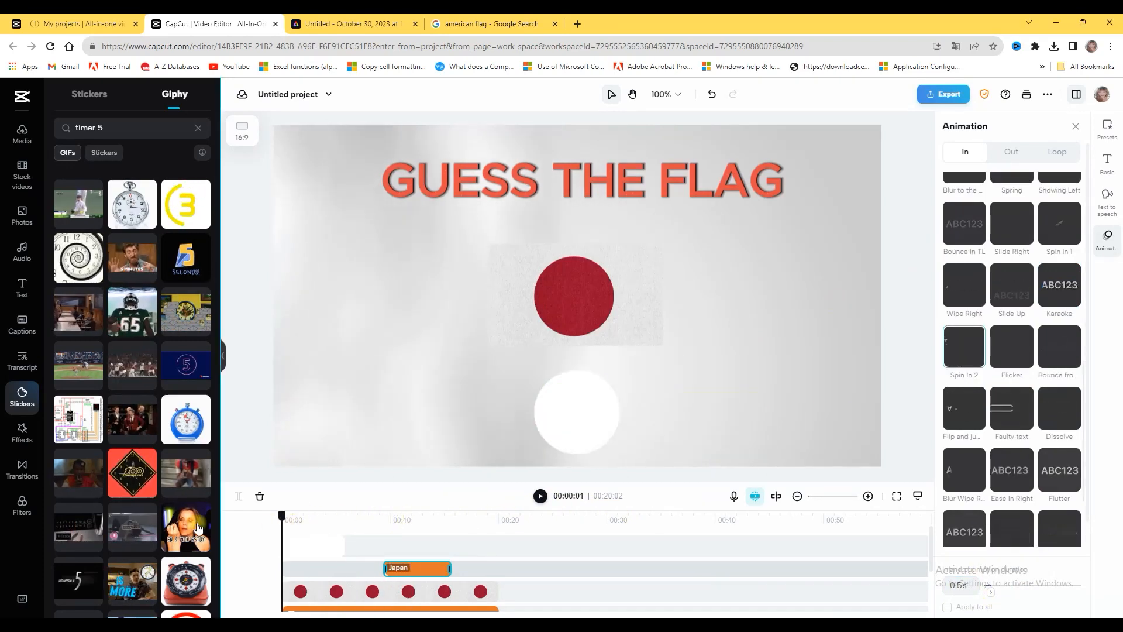
left_click(540, 496)
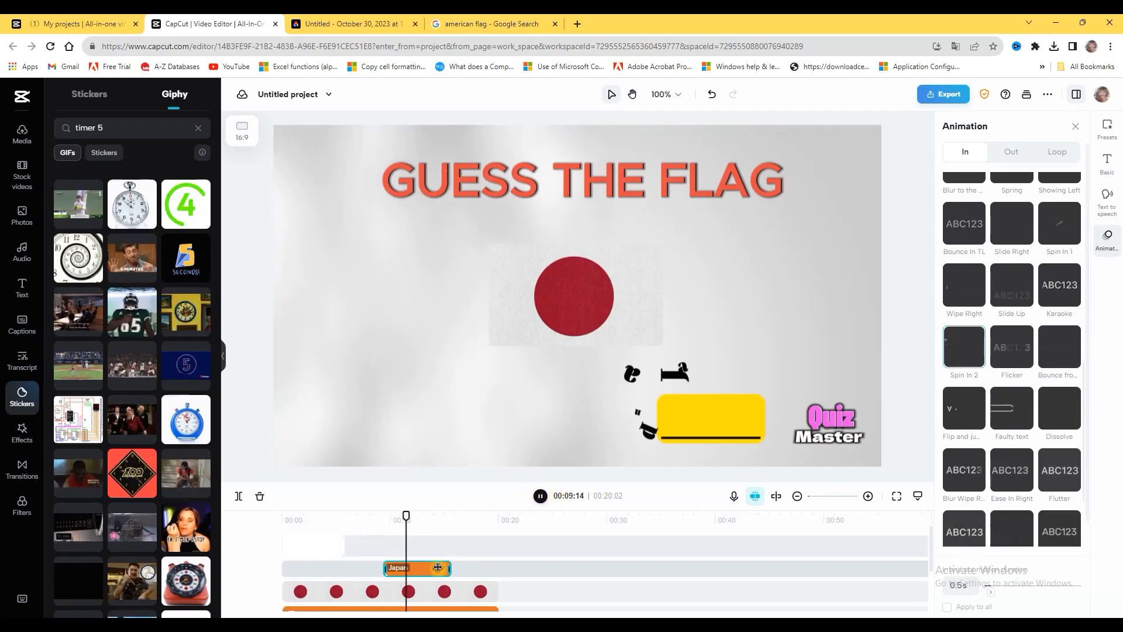
left_click_drag(406, 518, 302, 530)
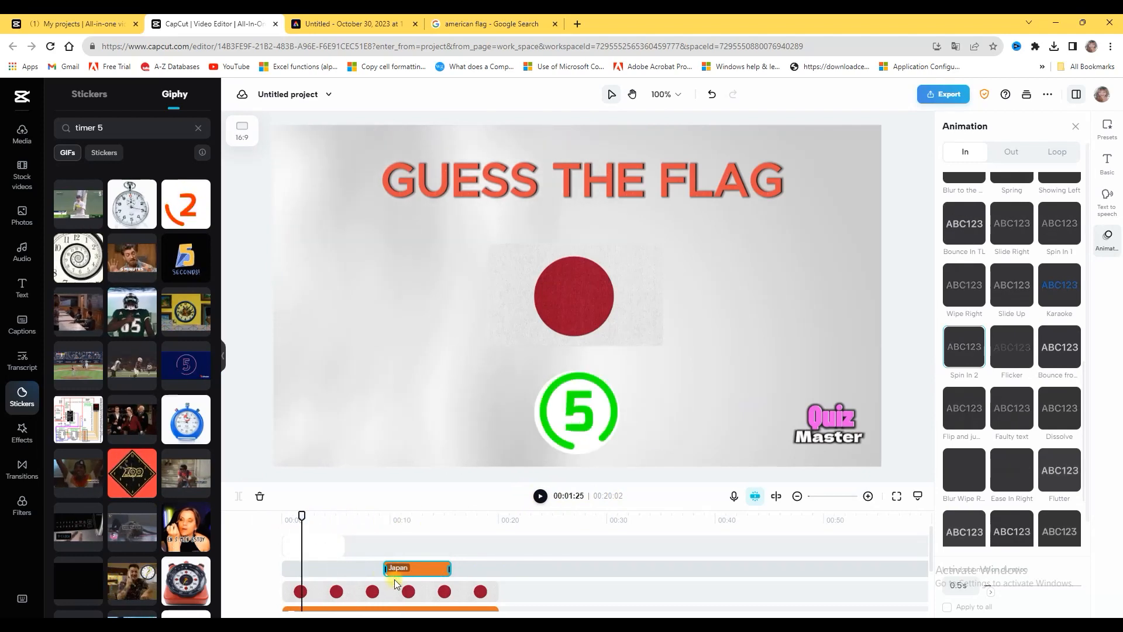
Move the Japan text clip earlier so it starts when the countdown GIF ends, and play the video from the beginning
left_click(534, 582)
left_click_drag(416, 577, 382, 571)
left_click_drag(499, 517, 281, 532)
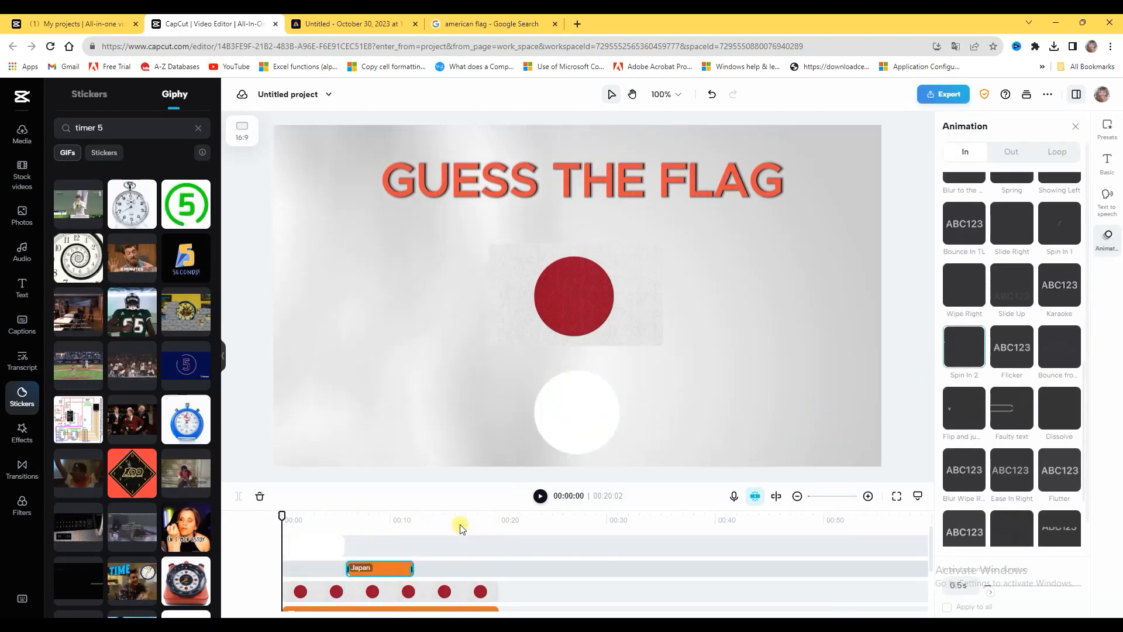
left_click(539, 496)
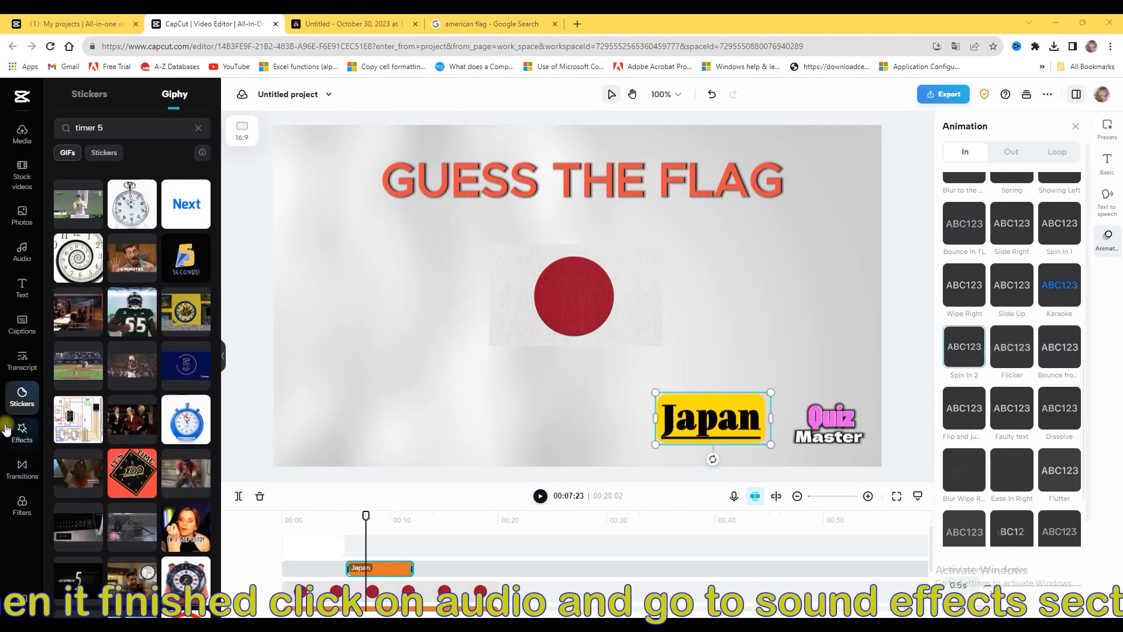
Search the audio library's sound effects for timer
left_click(23, 251)
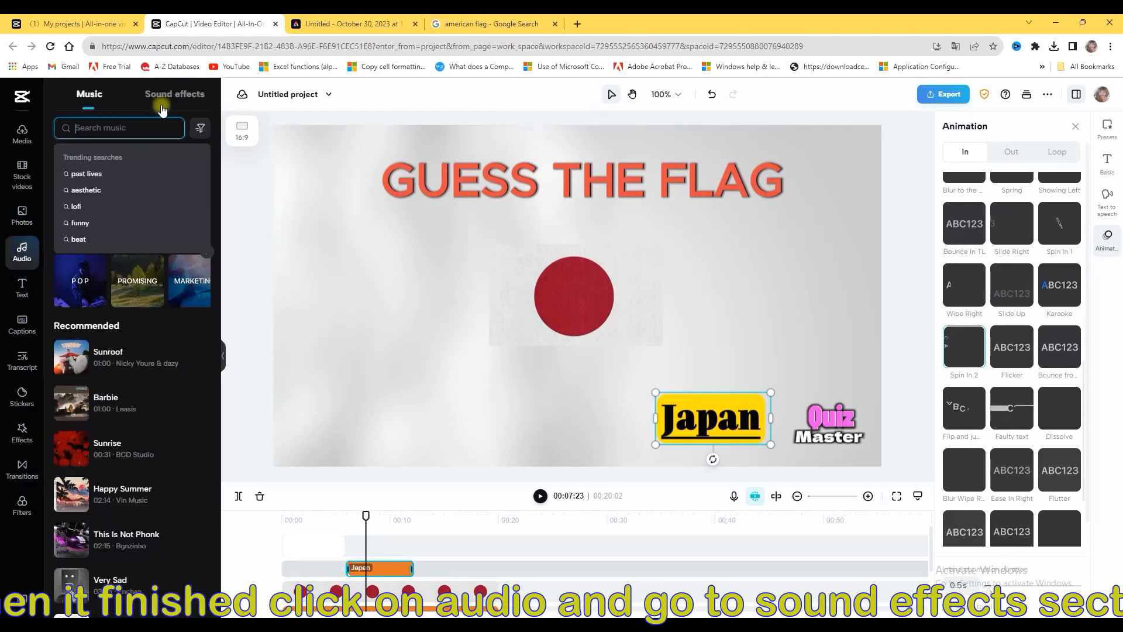
left_click(173, 94)
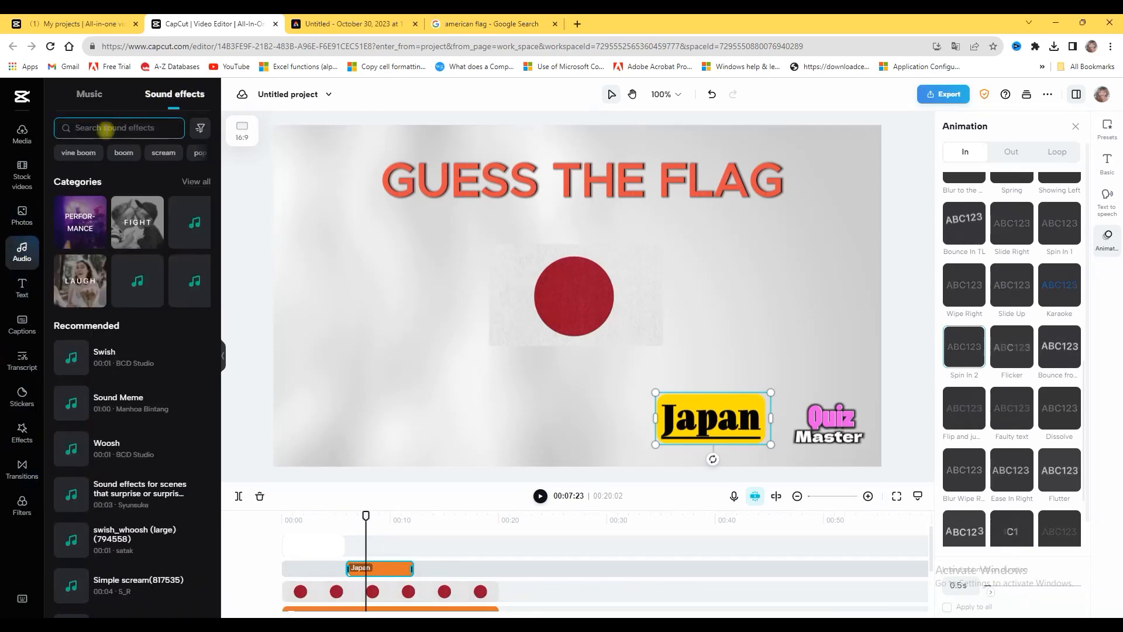
left_click(104, 129)
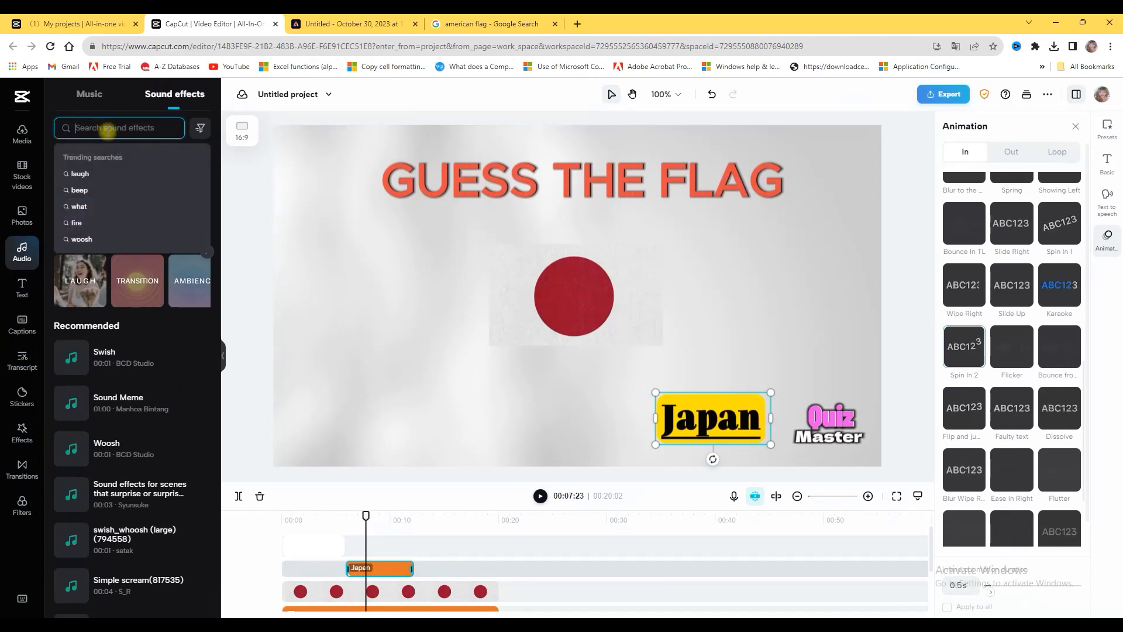
type("timer")
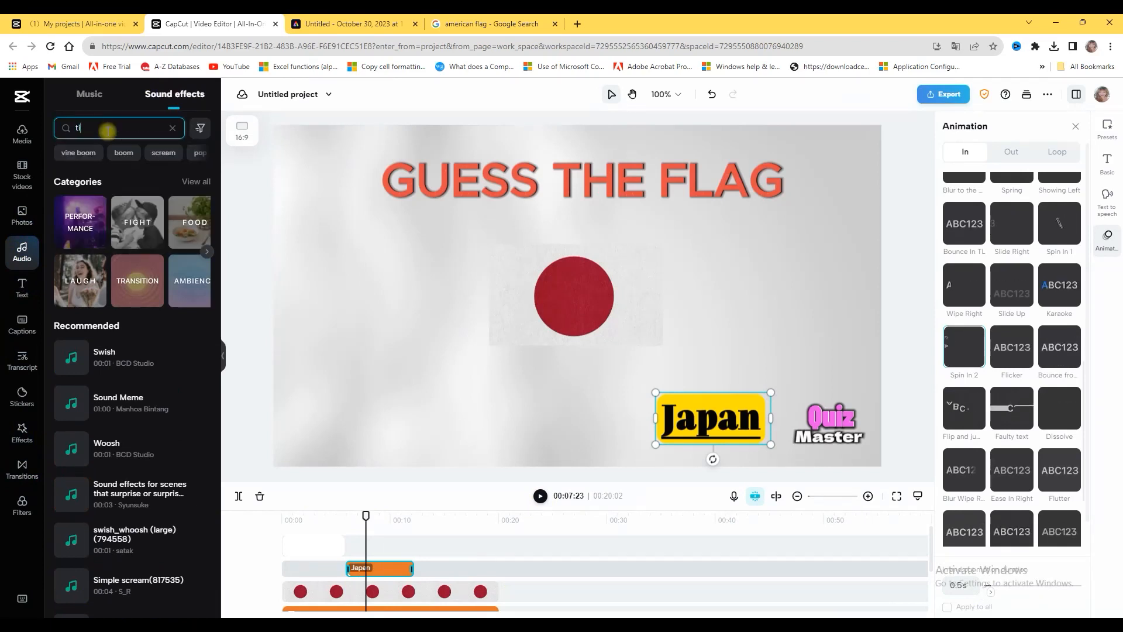
key("Return")
Preview several timer sounds and add Timer 1 to the timeline, ending where the Japan text begins
left_click(76, 199)
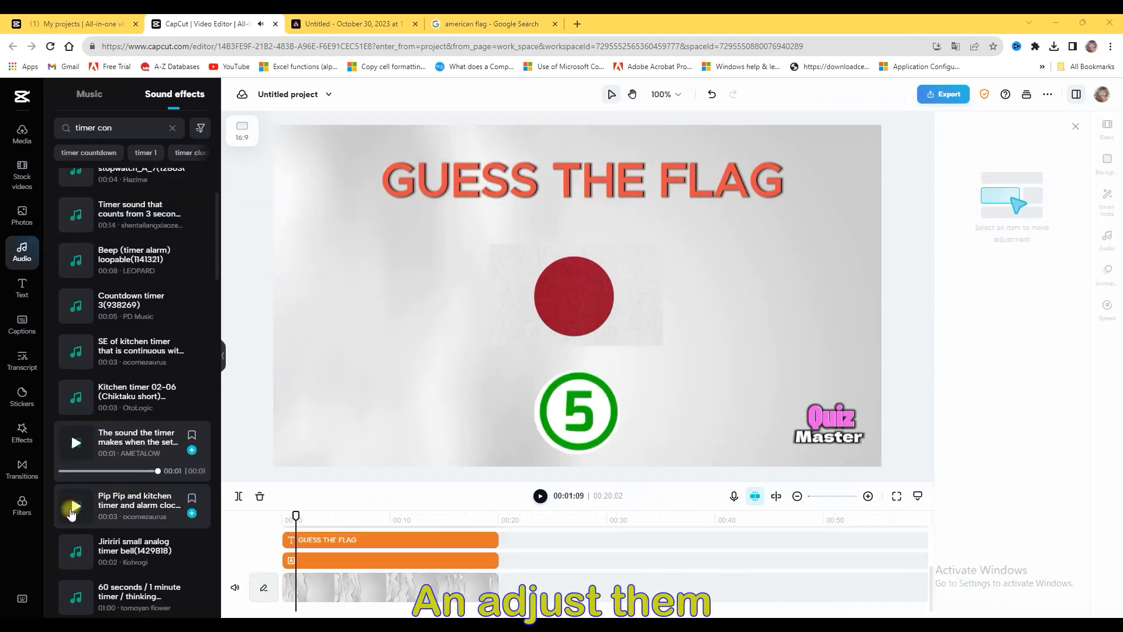
left_click(75, 501)
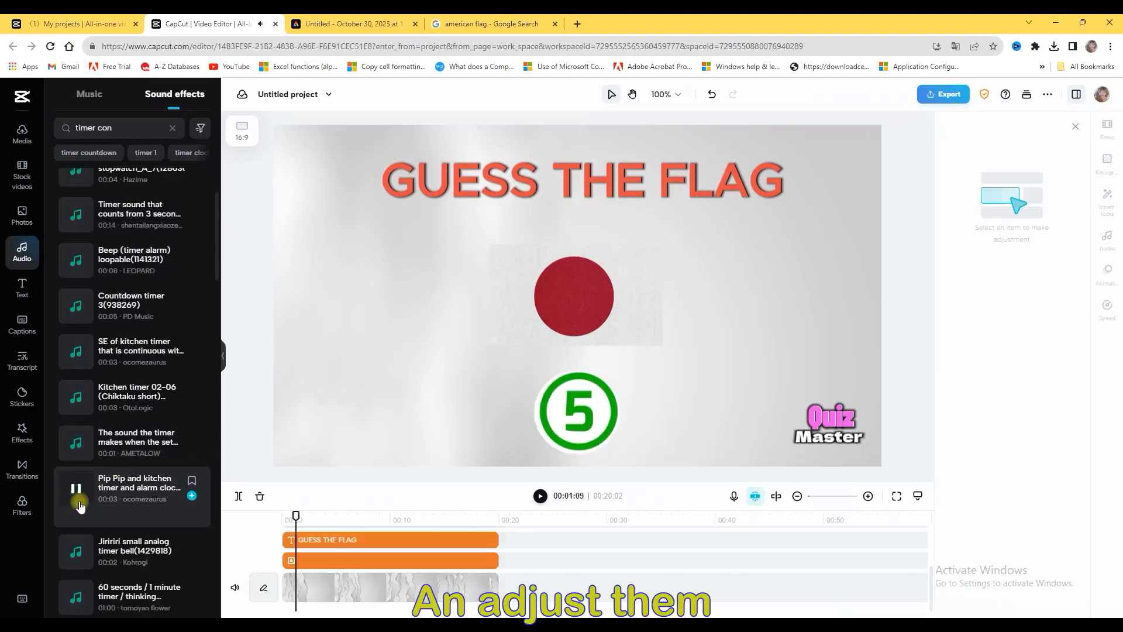
scroll(73, 456, "down", 3)
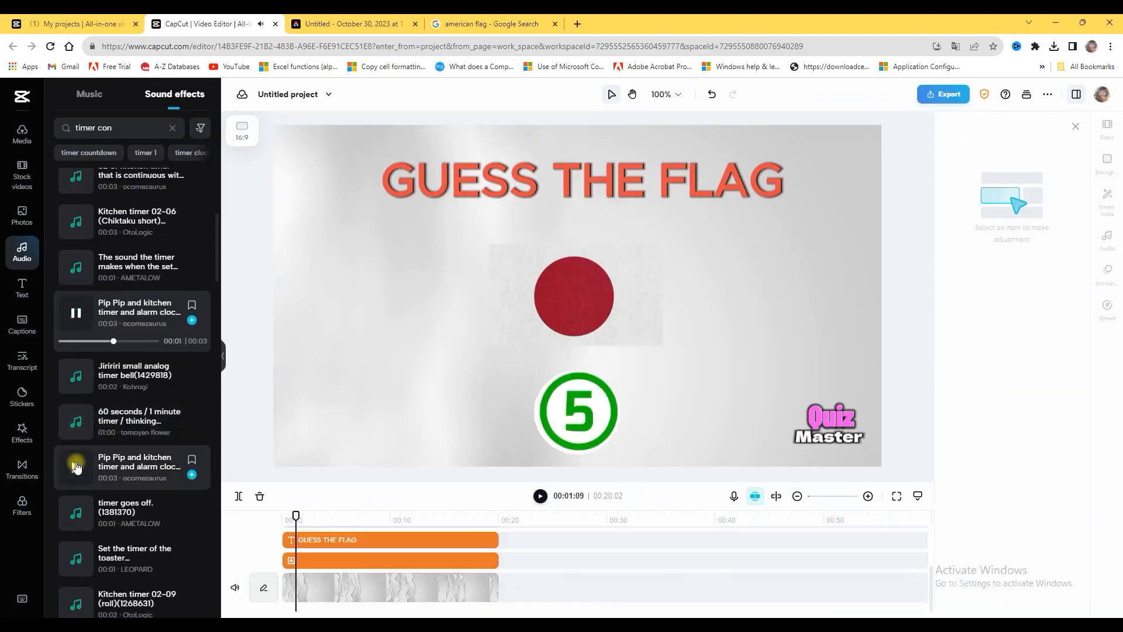
left_click(76, 512)
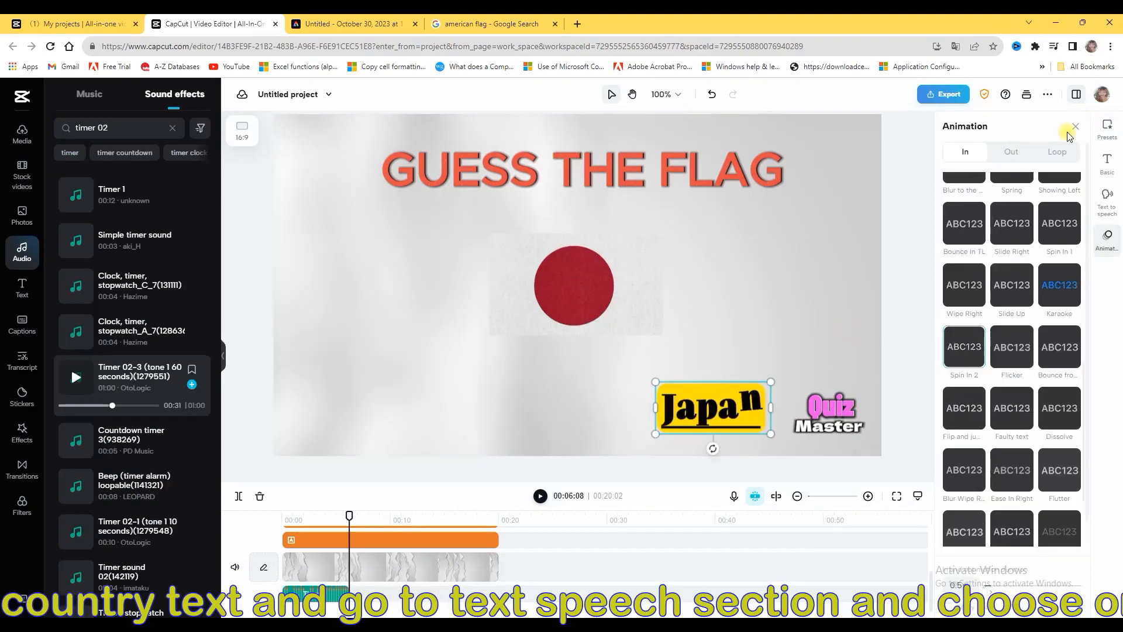
Look through the English text-to-speech voices and apply the Jessie voice to the Japan text
left_click(1107, 199)
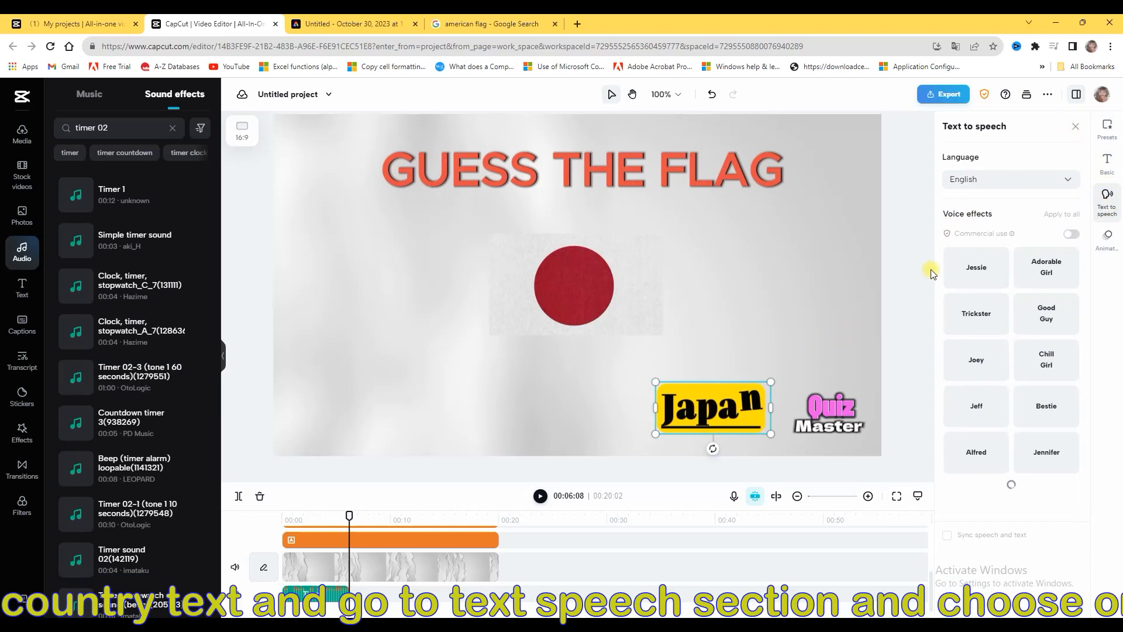
scroll(1003, 514, "down", 4)
scroll(994, 346, "up", 5)
left_click(981, 270)
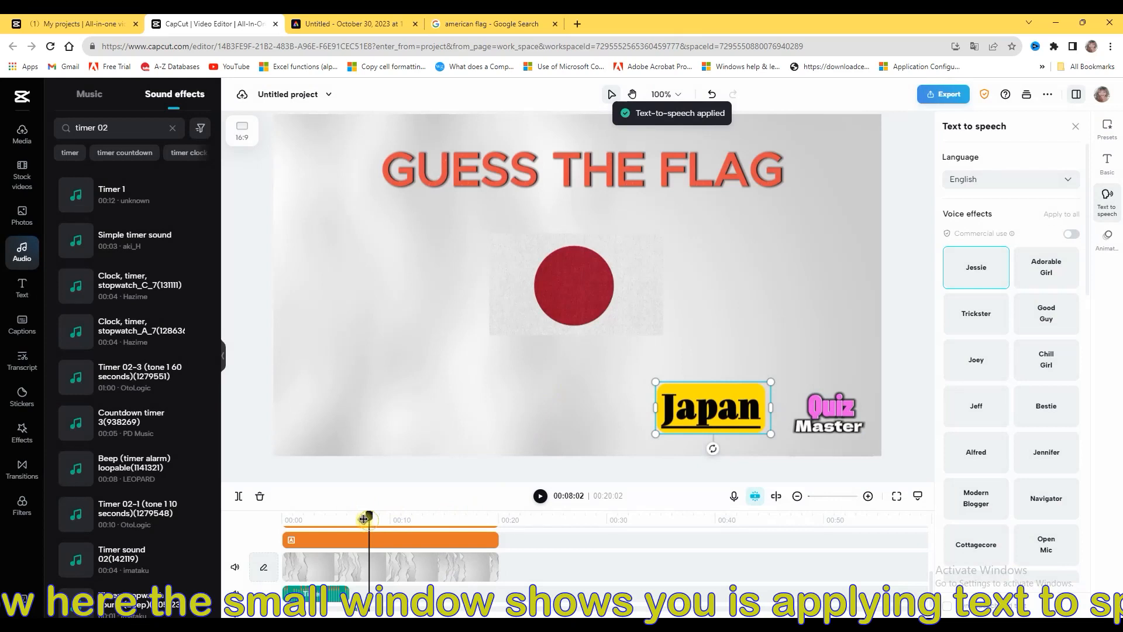
Play back the video and replay the part where the Japan text appears to check the timer sound and the spoken answer
left_click_drag(363, 519, 296, 518)
left_click(540, 496)
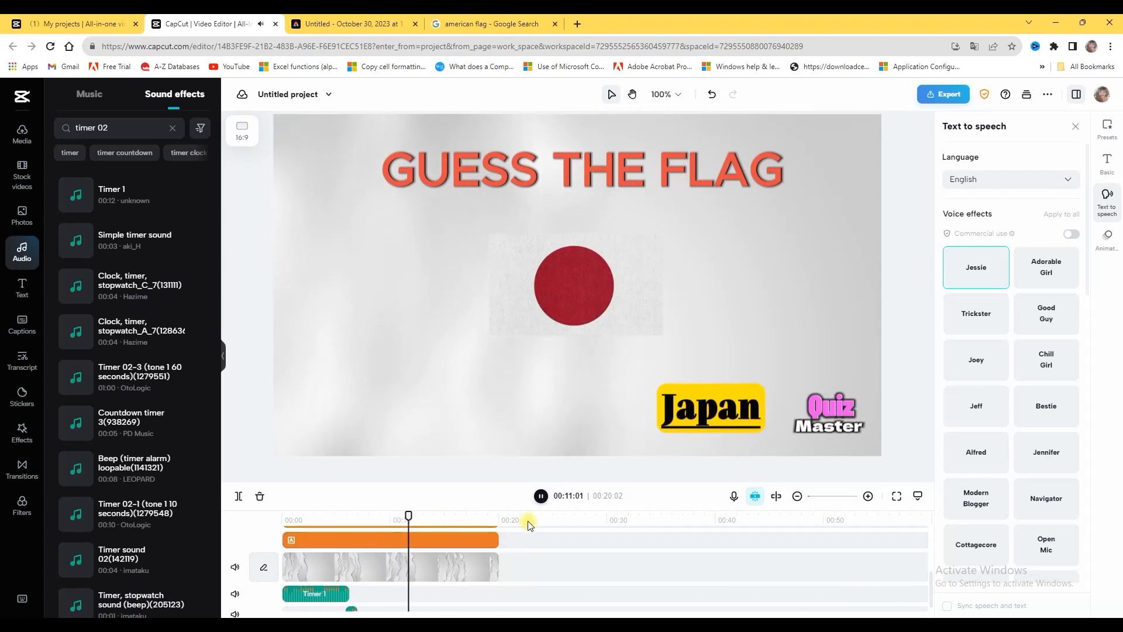
left_click(541, 497)
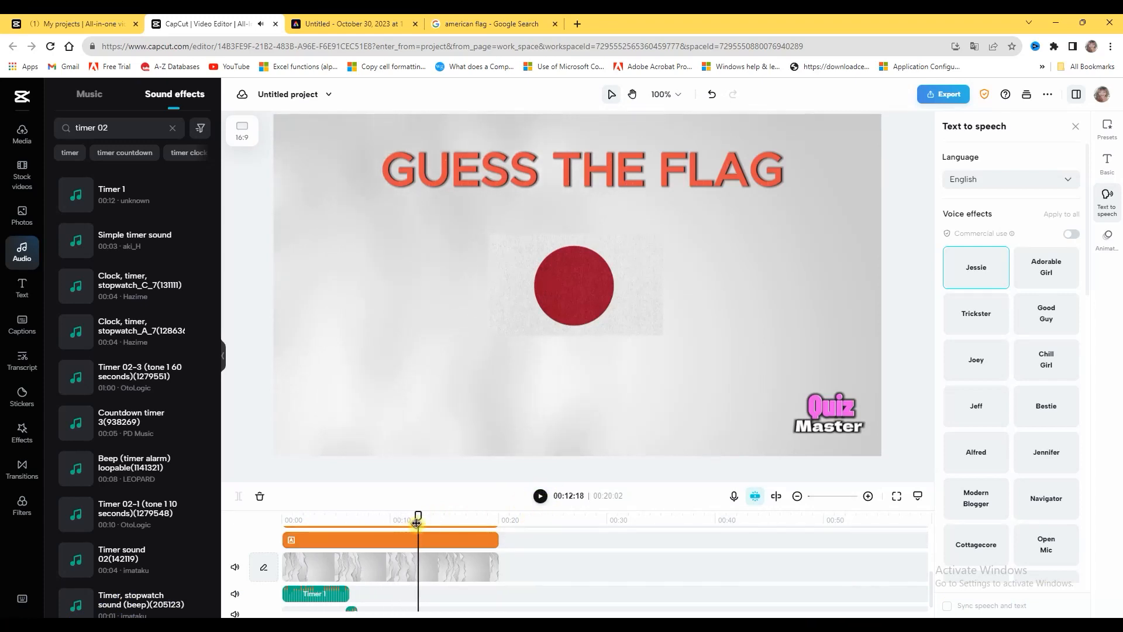
left_click_drag(418, 515, 370, 515)
key("space")
left_click(352, 525)
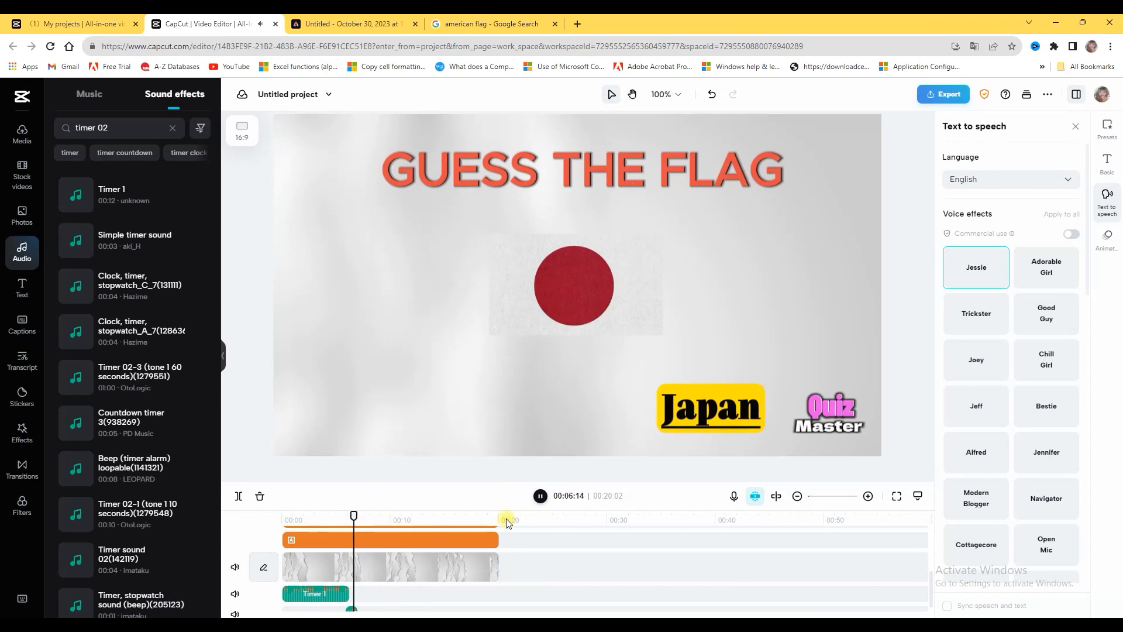
left_click(541, 498)
left_click(351, 518)
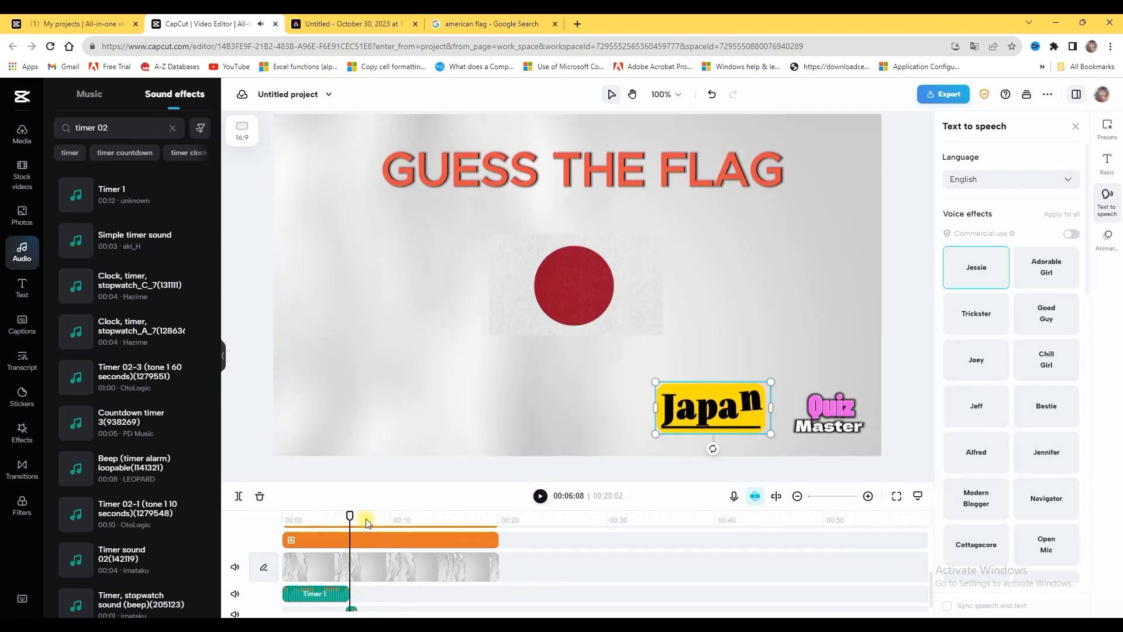
left_click_drag(351, 516, 332, 517)
left_click(540, 496)
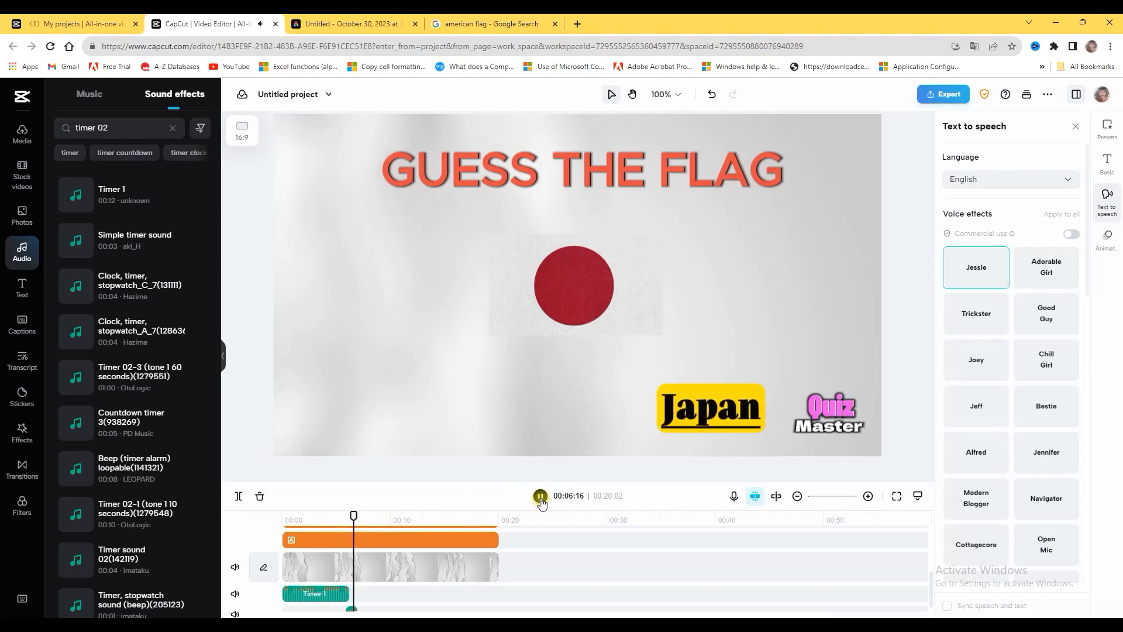
left_click(540, 496)
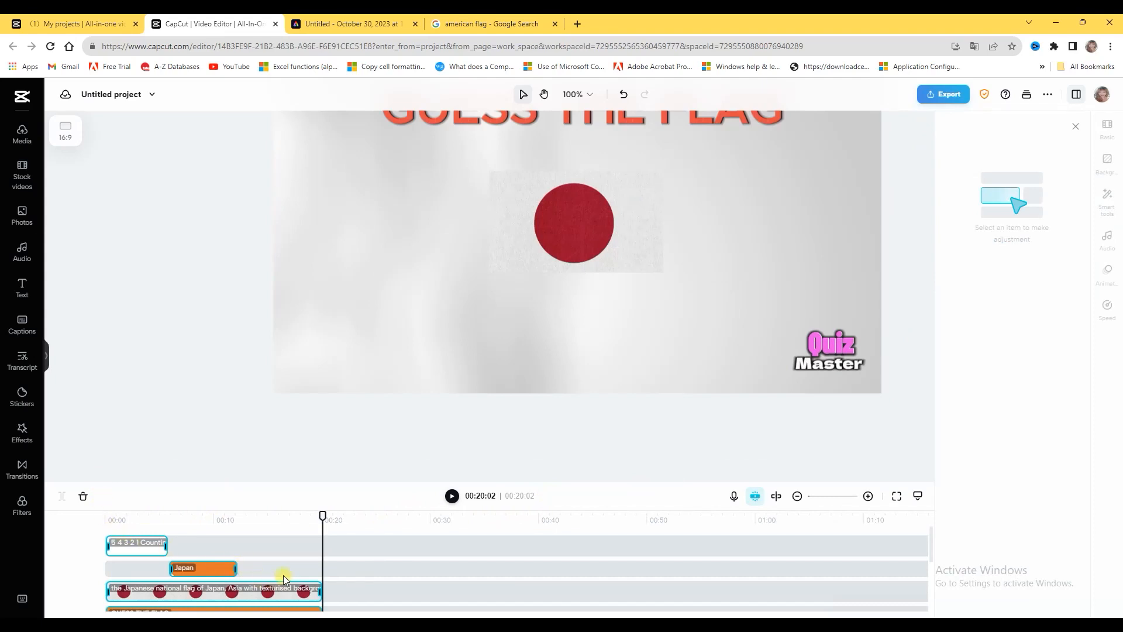
Select all clips on the timeline from the start of the video, copy them and paste the copies
left_click(284, 577)
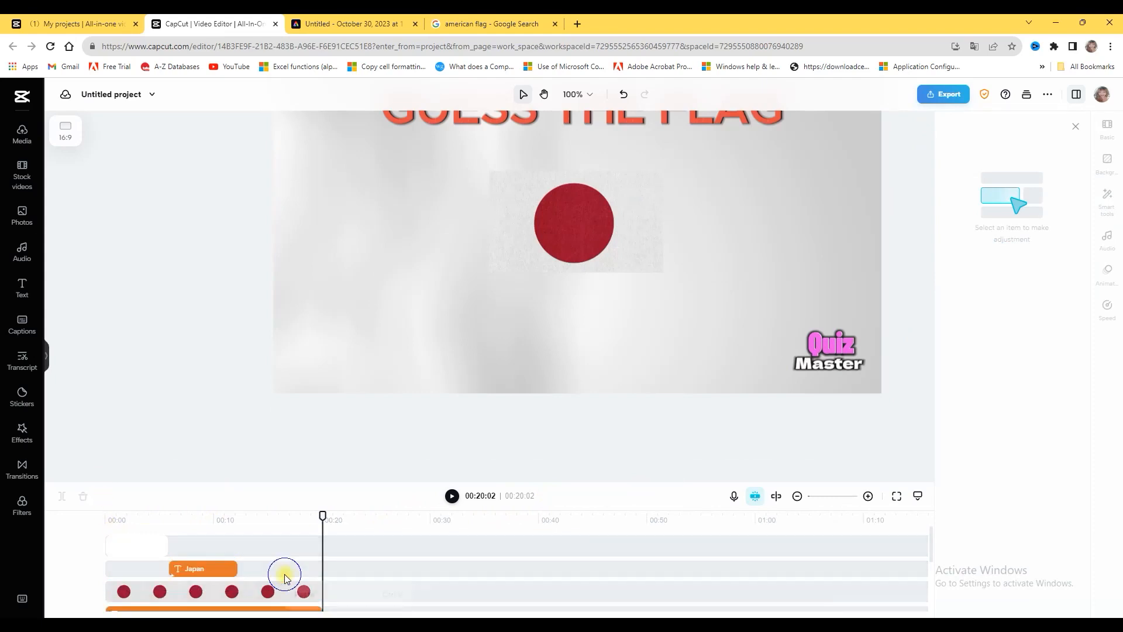
scroll(443, 553, "down", 5)
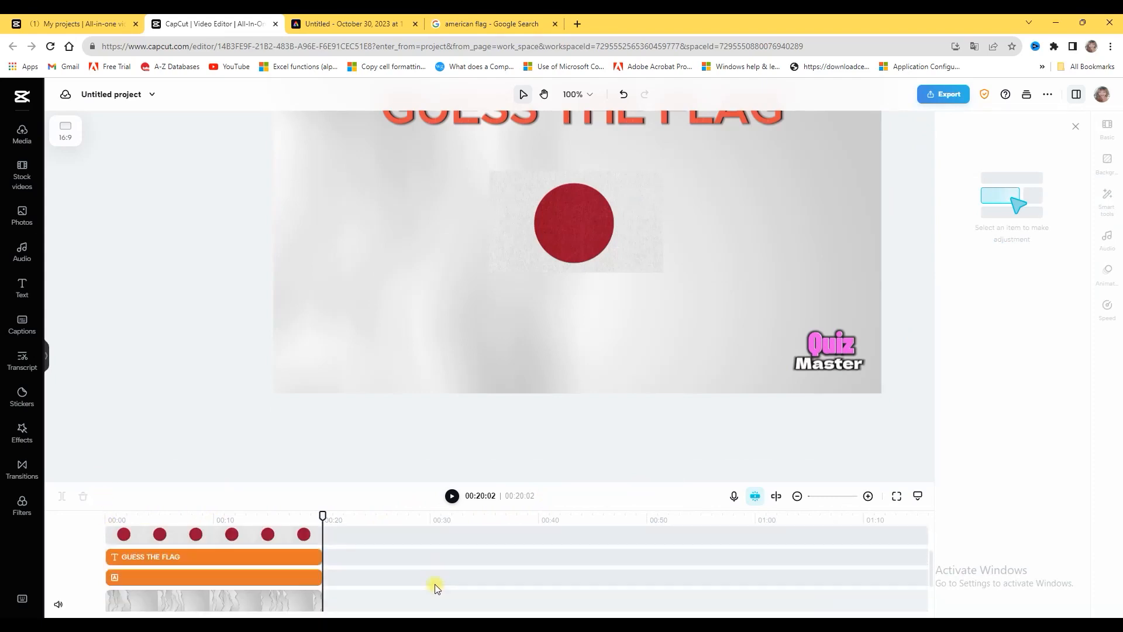
left_click(296, 602)
left_click_drag(300, 522, 105, 520)
left_click_drag(247, 608, 138, 458)
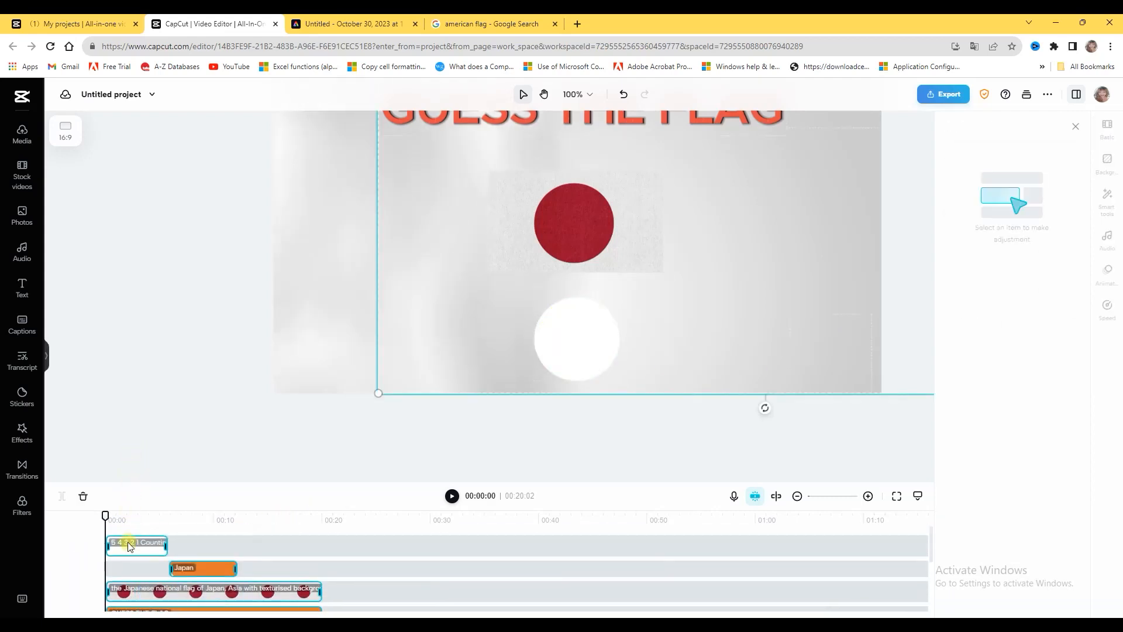
right_click(208, 573)
left_click(234, 504)
right_click(389, 598)
left_click(424, 577)
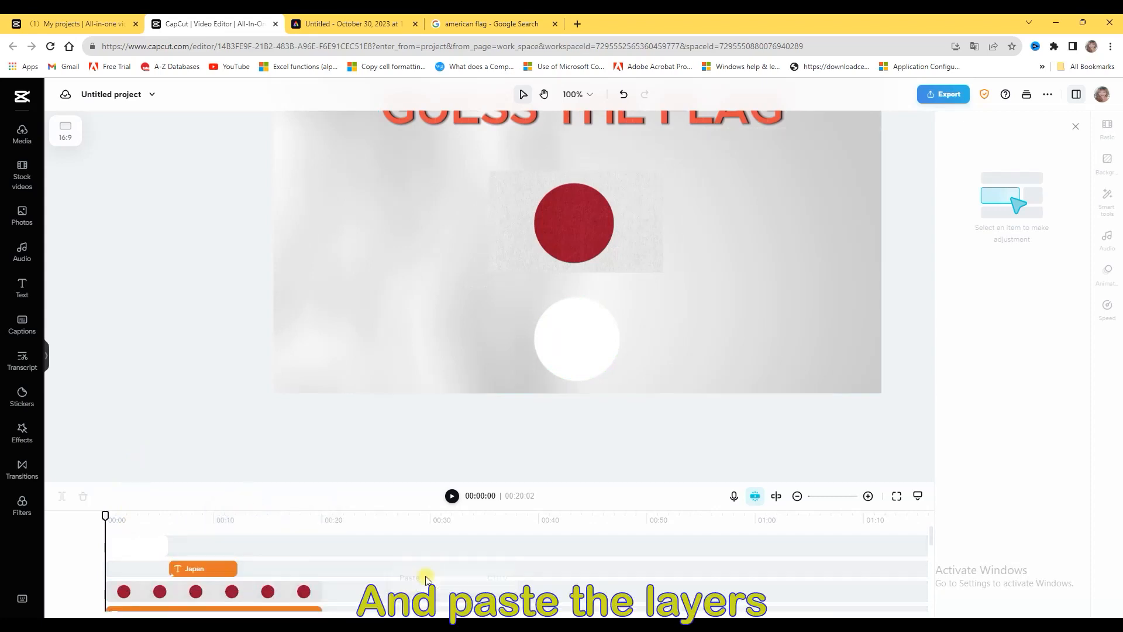
Place the pasted background clip on the main track directly after the first one and play back the copied round
left_click_drag(275, 539, 273, 587)
left_click(202, 514)
left_click(452, 496)
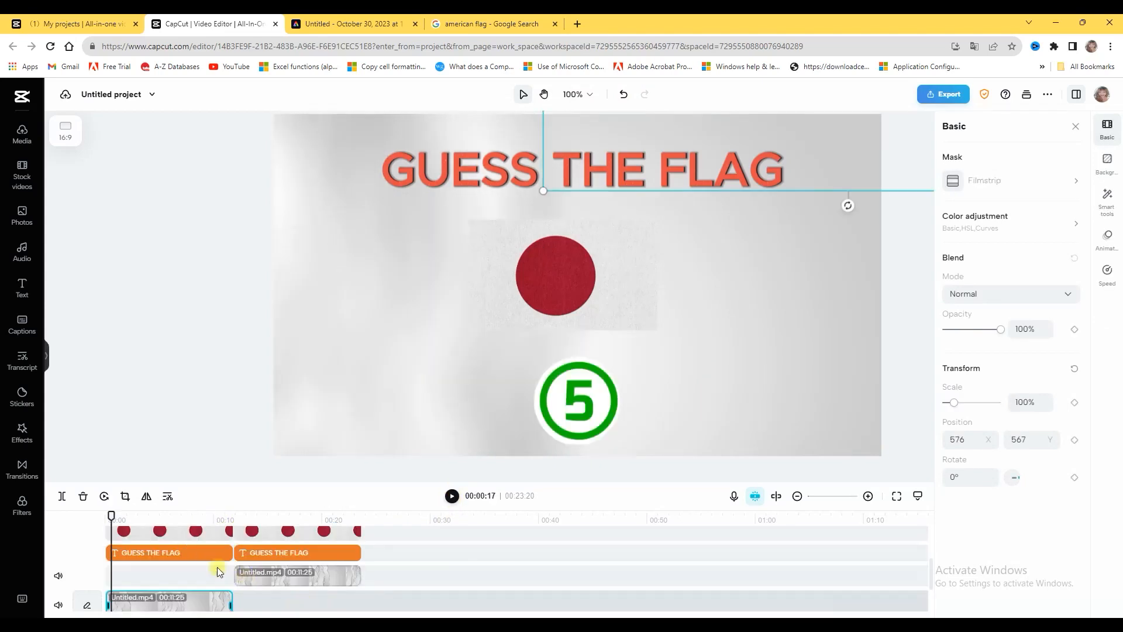
left_click(450, 497)
left_click_drag(286, 581, 308, 604)
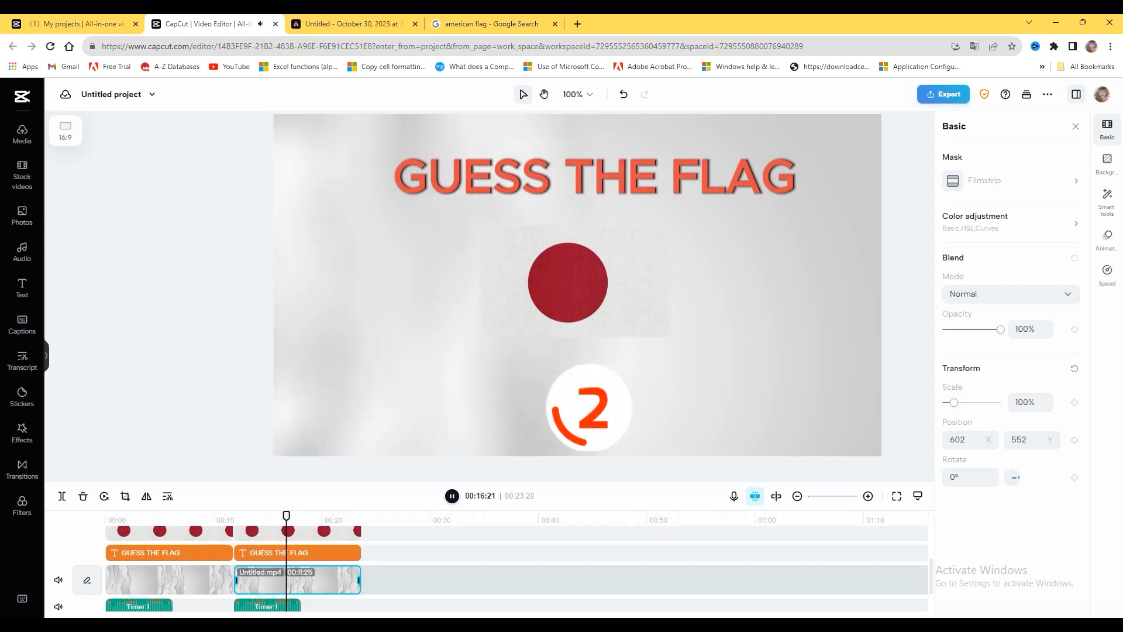
left_click(452, 496)
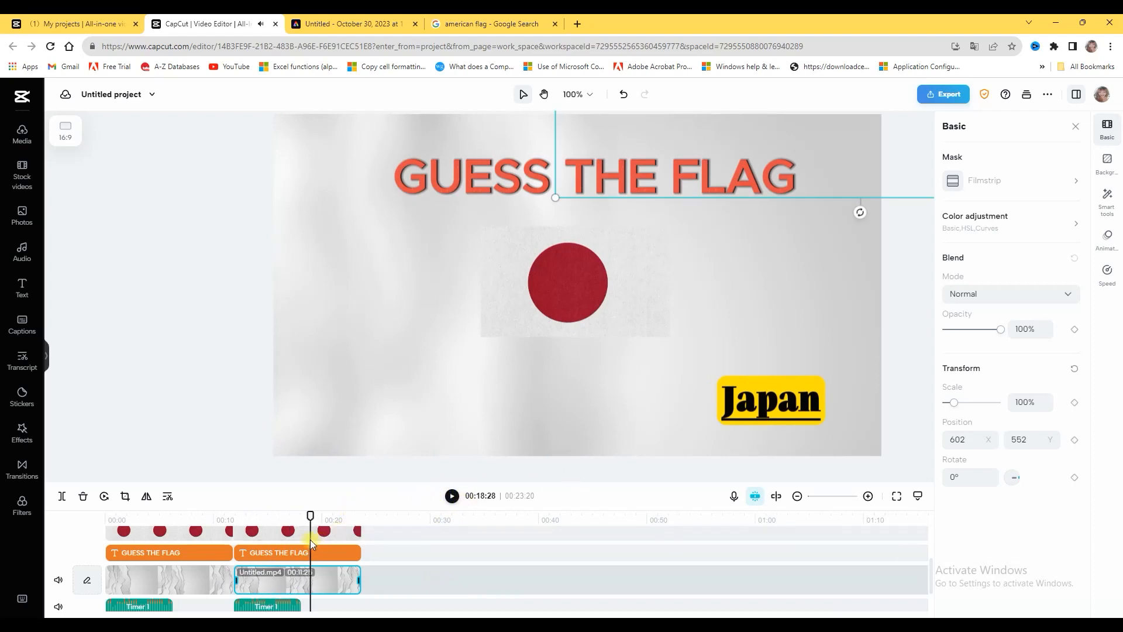
Replace the second round's Japan answer text with "Australia" and widen its text box so the name fits on one line
left_click(790, 409)
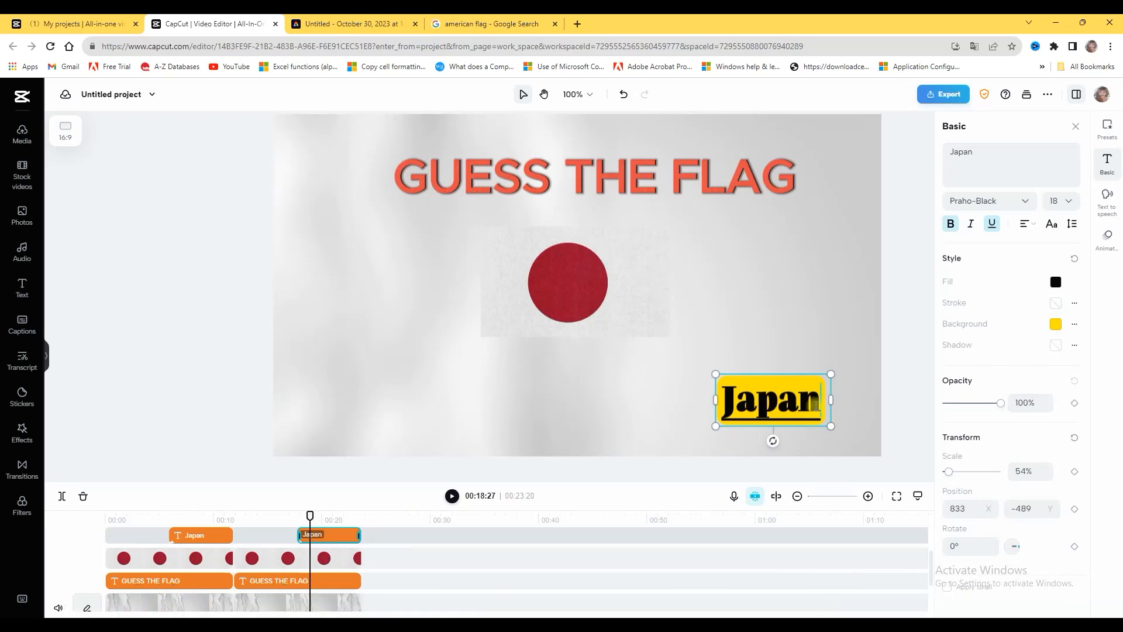
key("BackSpace")
key("BackSpace")
key("BackSpace")
key("BackSpace")
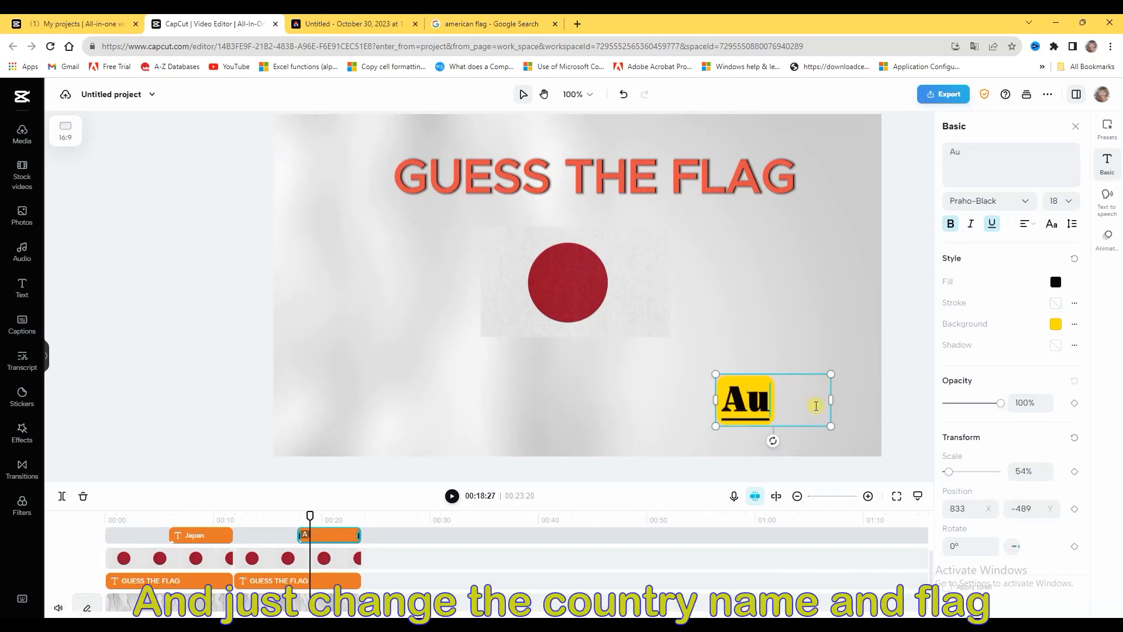
type("Austra;o")
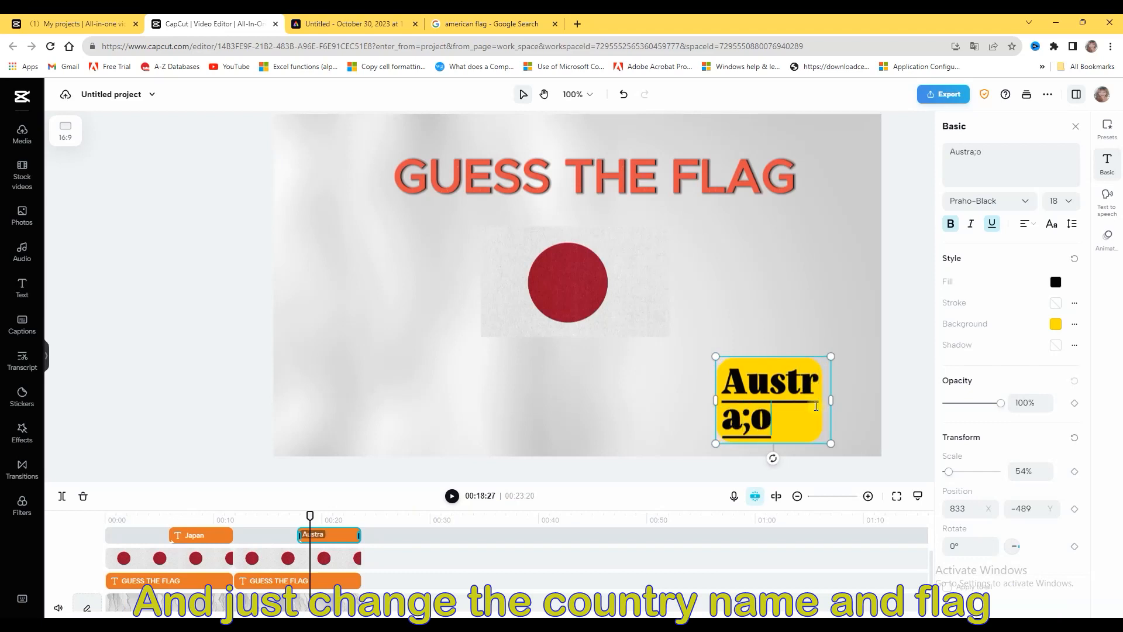
key("BackSpace")
key("BackSpace")
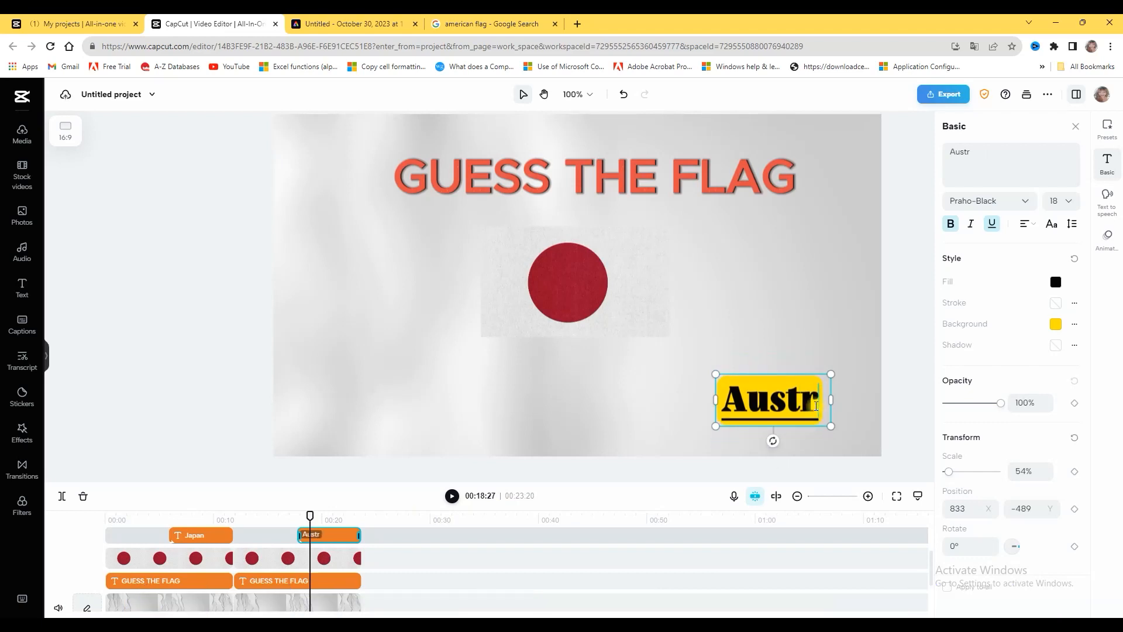
type("a")
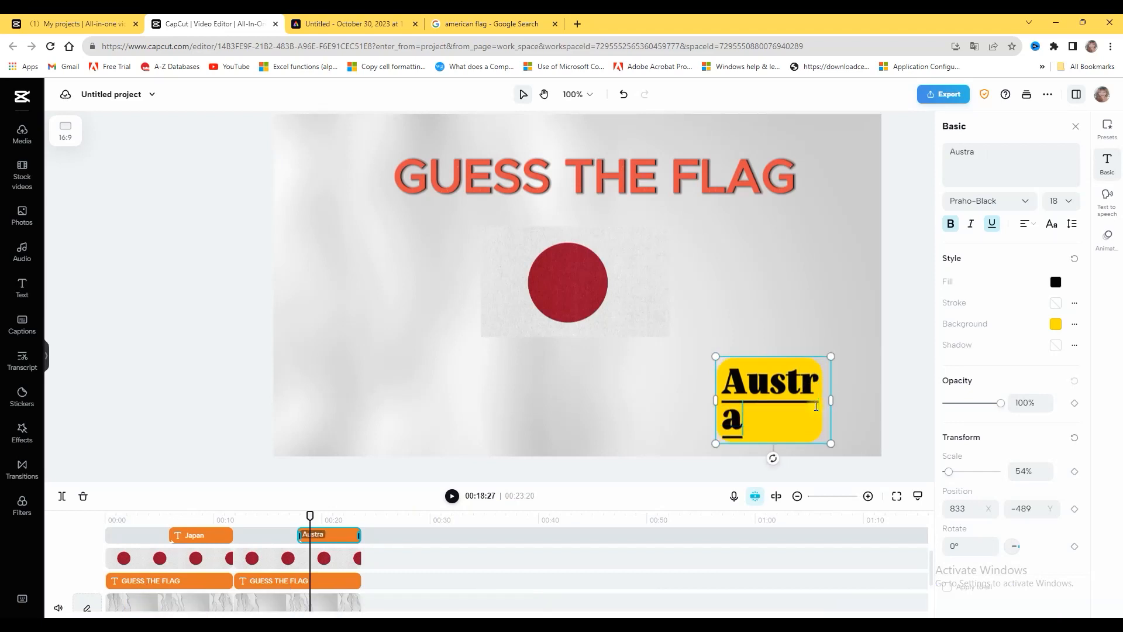
type("lia")
left_click_drag(832, 400, 884, 397)
Change the stock photo search from Japan's flag to Australia's flag to find a replacement for the second round's flag image
left_click(562, 299)
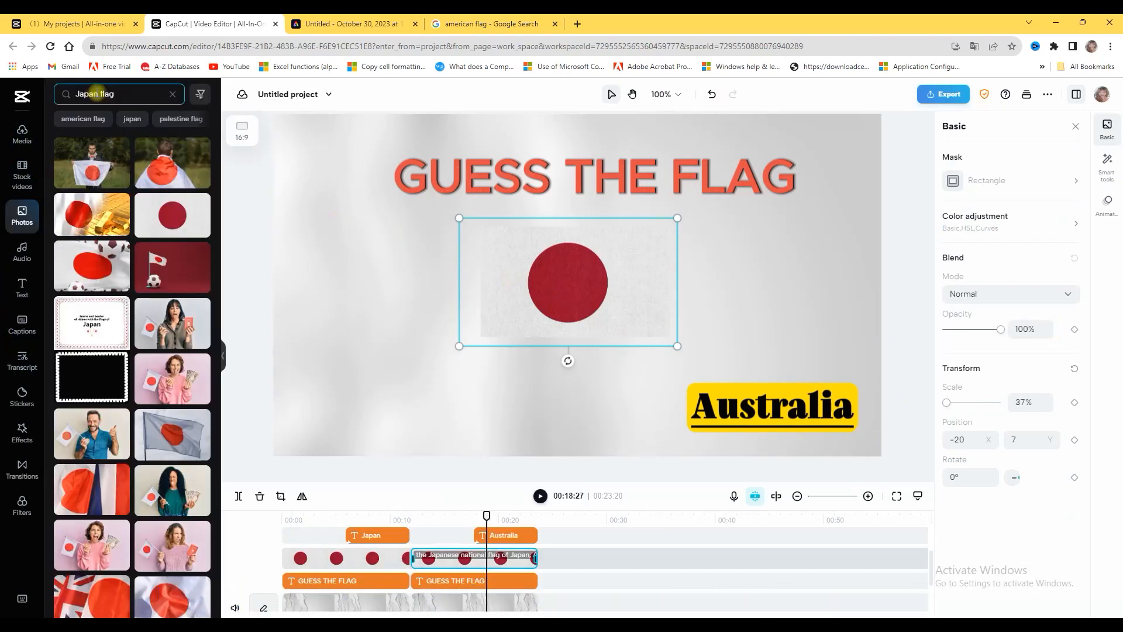
left_click_drag(99, 95, 32, 107)
type("a")
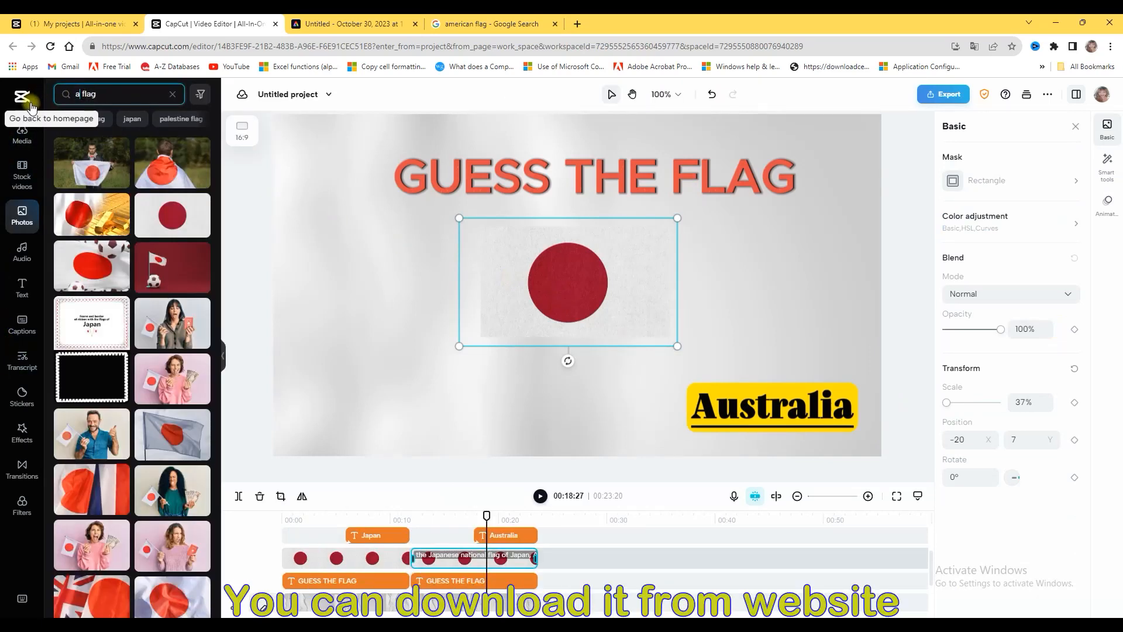
type("ustr")
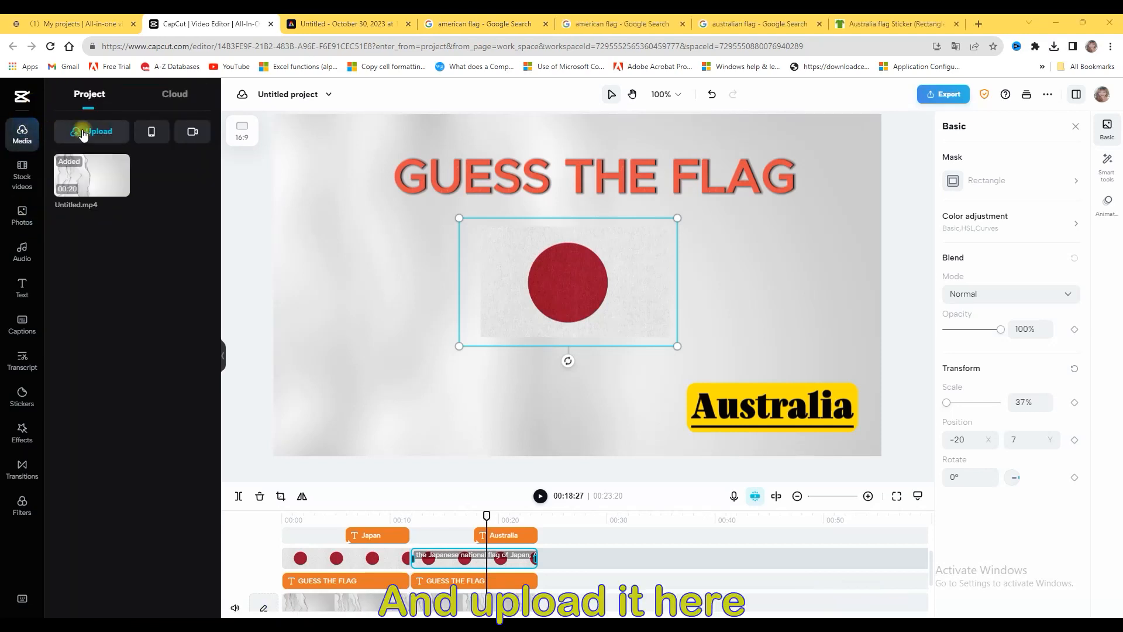
Upload the Australian flag image 50_750x750_Front_Color-White_副本.png from the computer's Downloads folder to the project media
left_click(92, 131)
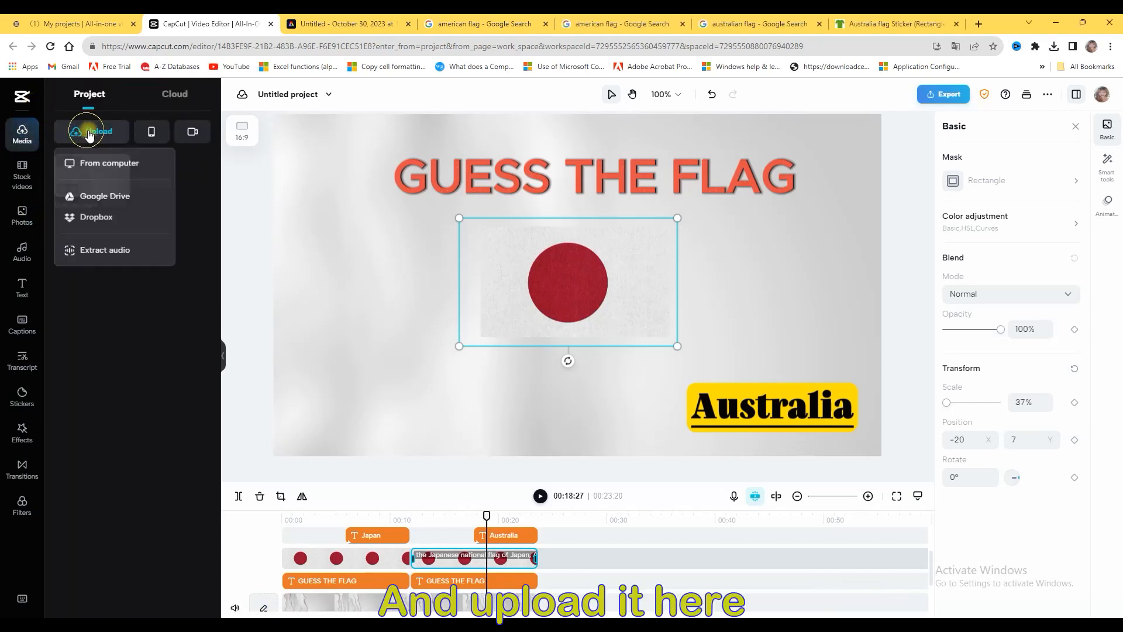
left_click(89, 167)
left_click(202, 148)
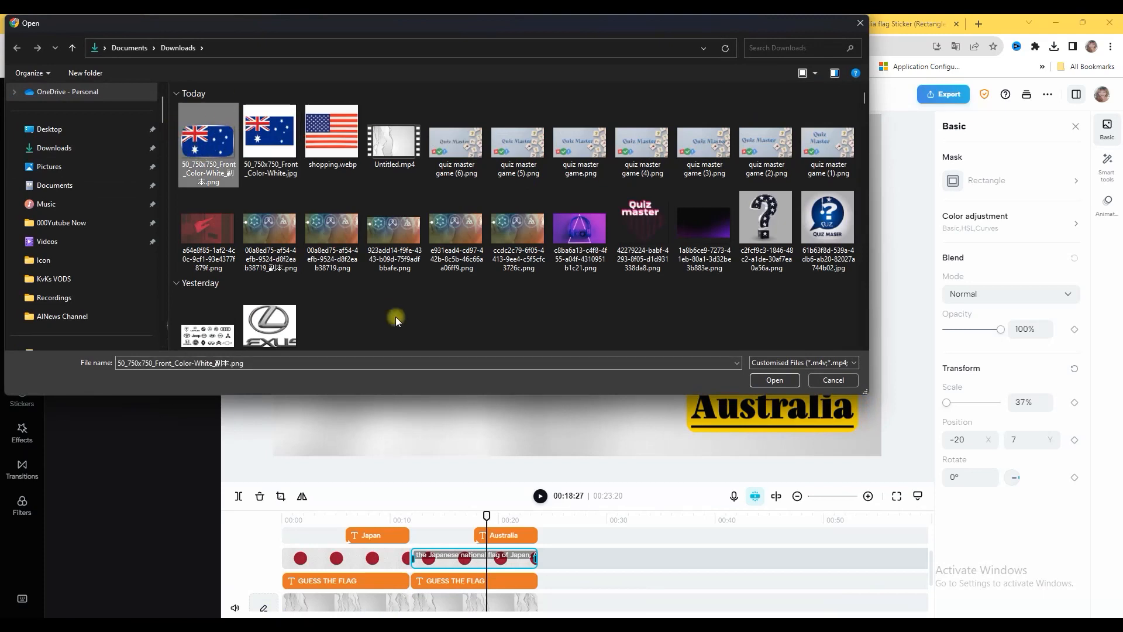
left_click(763, 377)
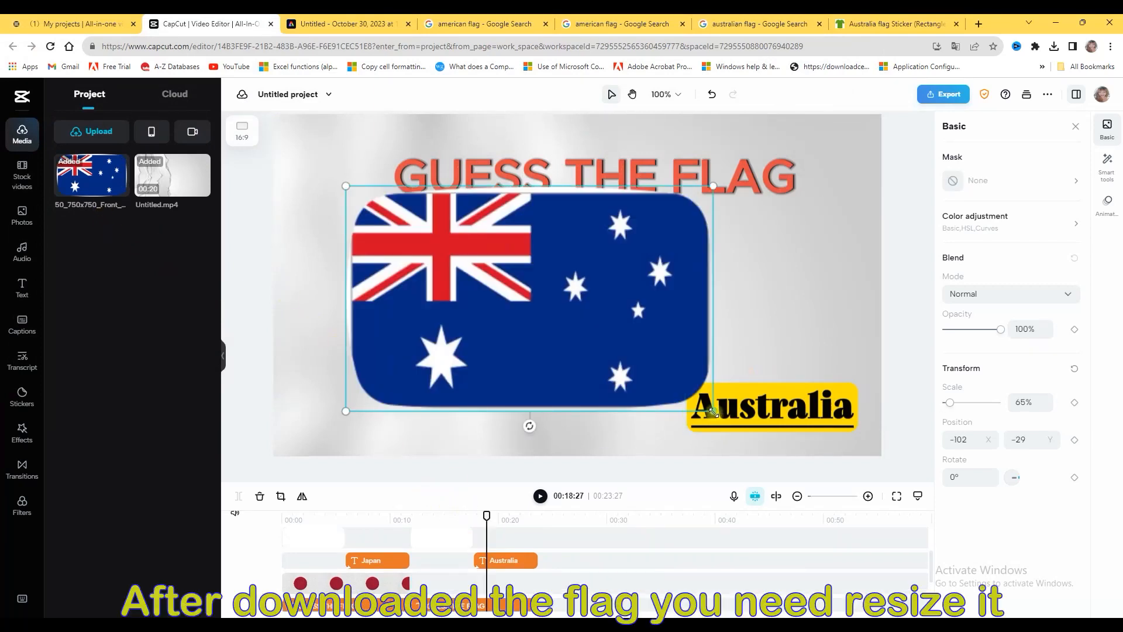
Replace the second round's Japanese flag with the uploaded Australian flag, scaled to about 35% and centred below the title
left_click_drag(692, 412, 552, 313)
left_click_drag(496, 278, 586, 286)
left_click(719, 316)
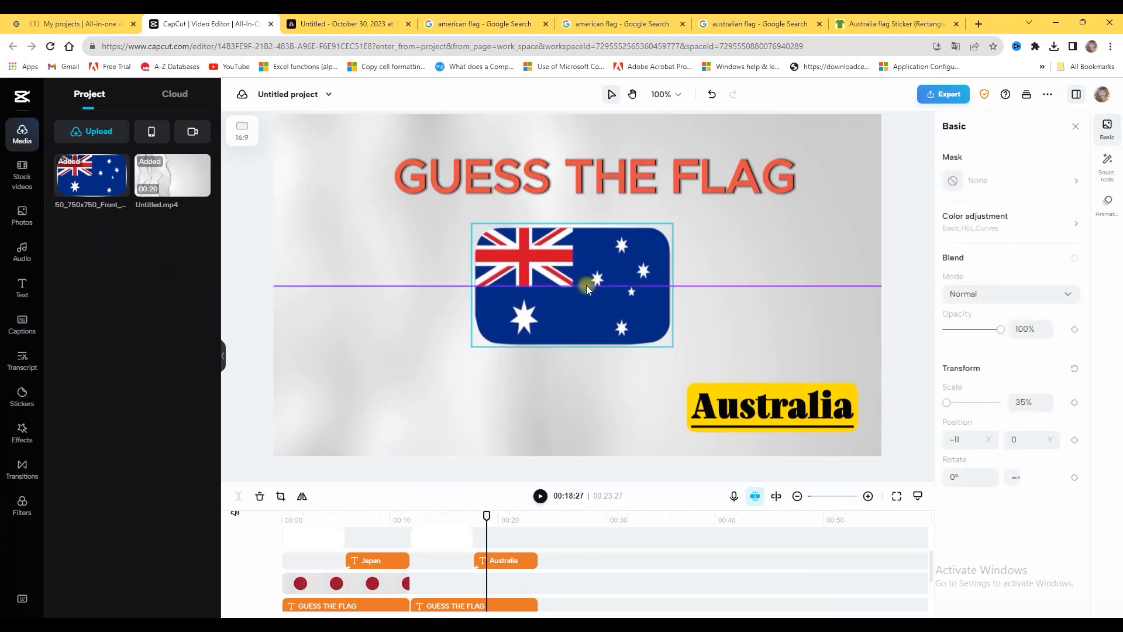
left_click(755, 307)
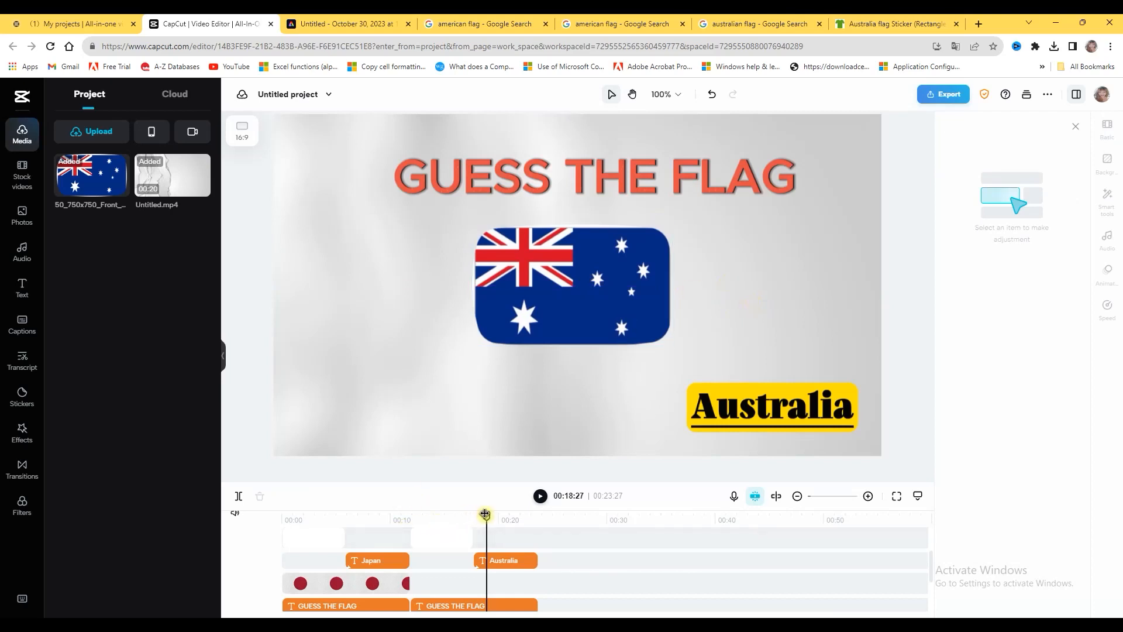
Play back the second round from its start to check when the Australian flag, countdown and answer appear
left_click_drag(486, 514, 496, 515)
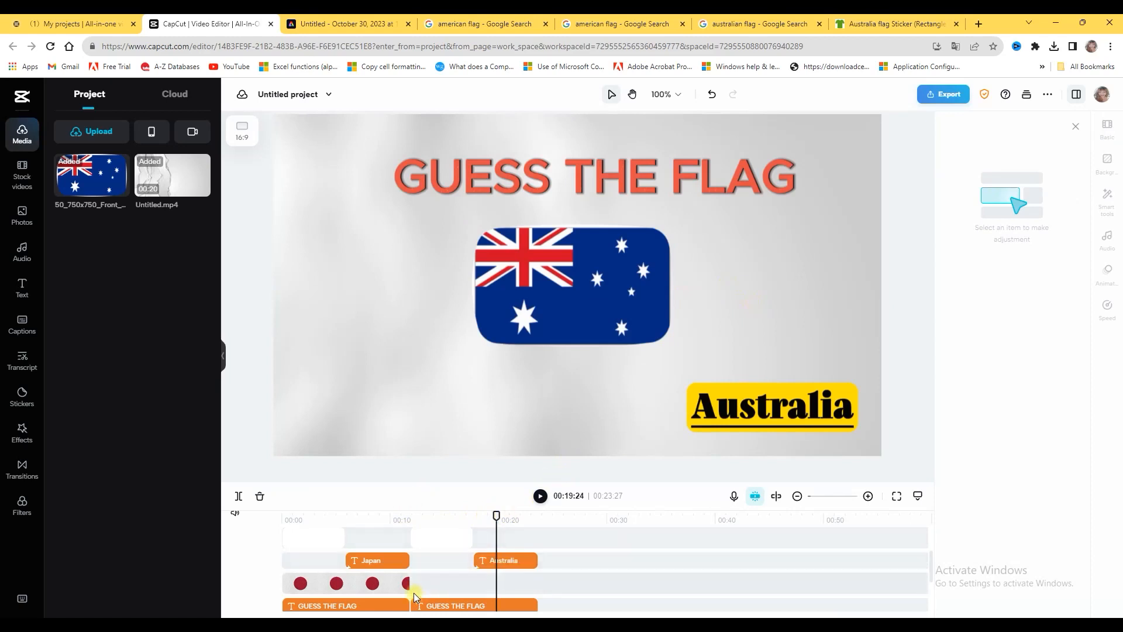
left_click_drag(496, 515, 433, 530)
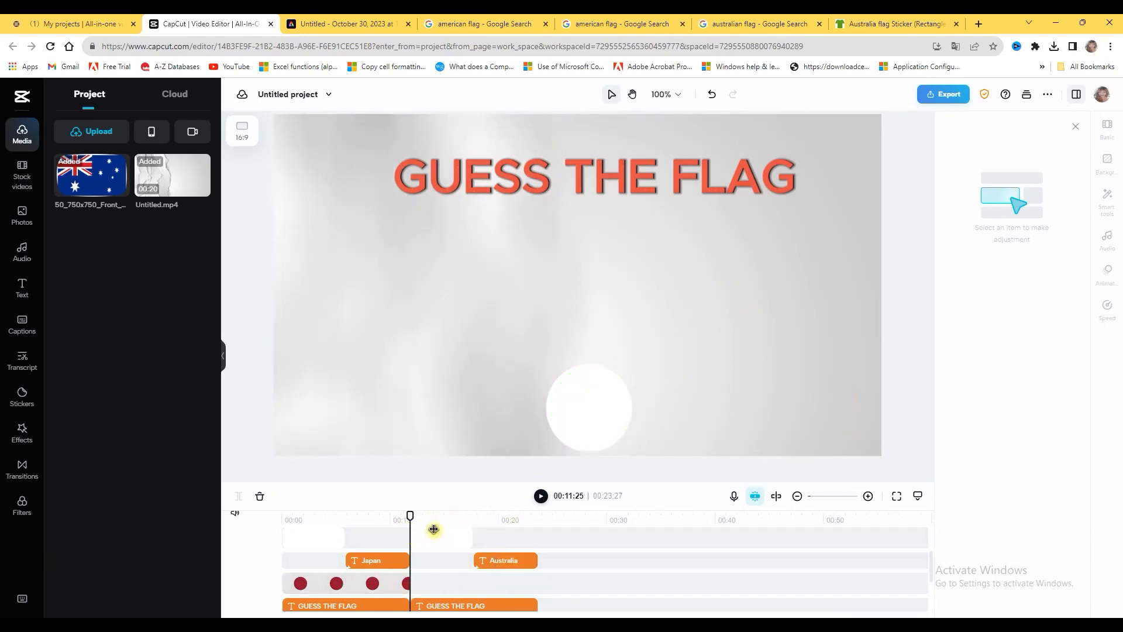
left_click(540, 496)
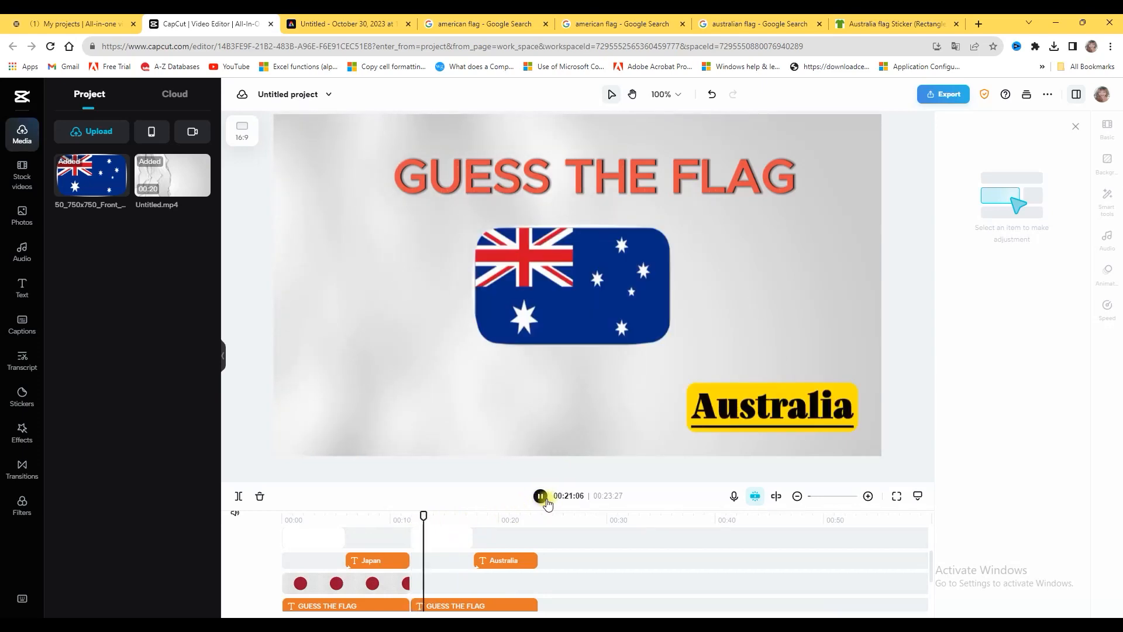
left_click(541, 497)
scroll(571, 553, "down", 3)
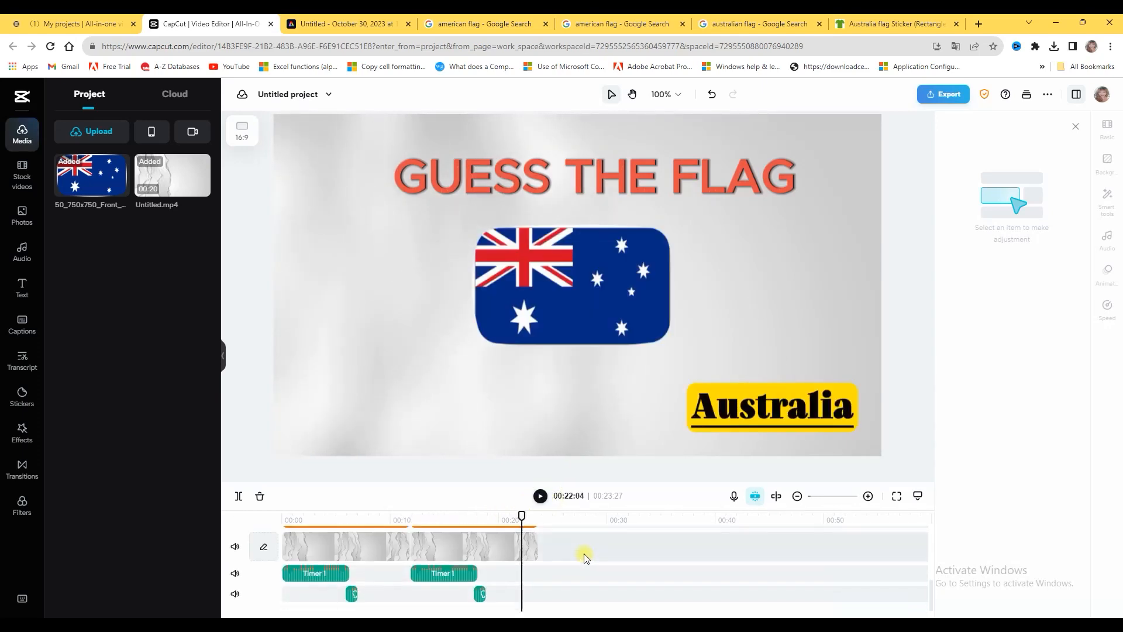
left_click_drag(521, 516, 399, 517)
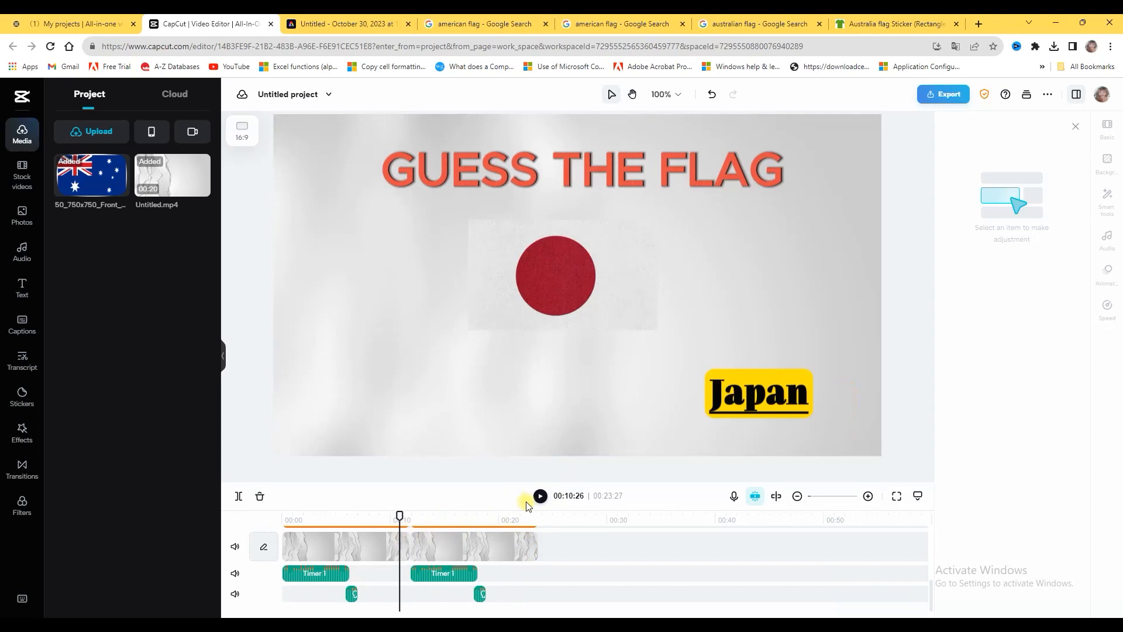
left_click(541, 496)
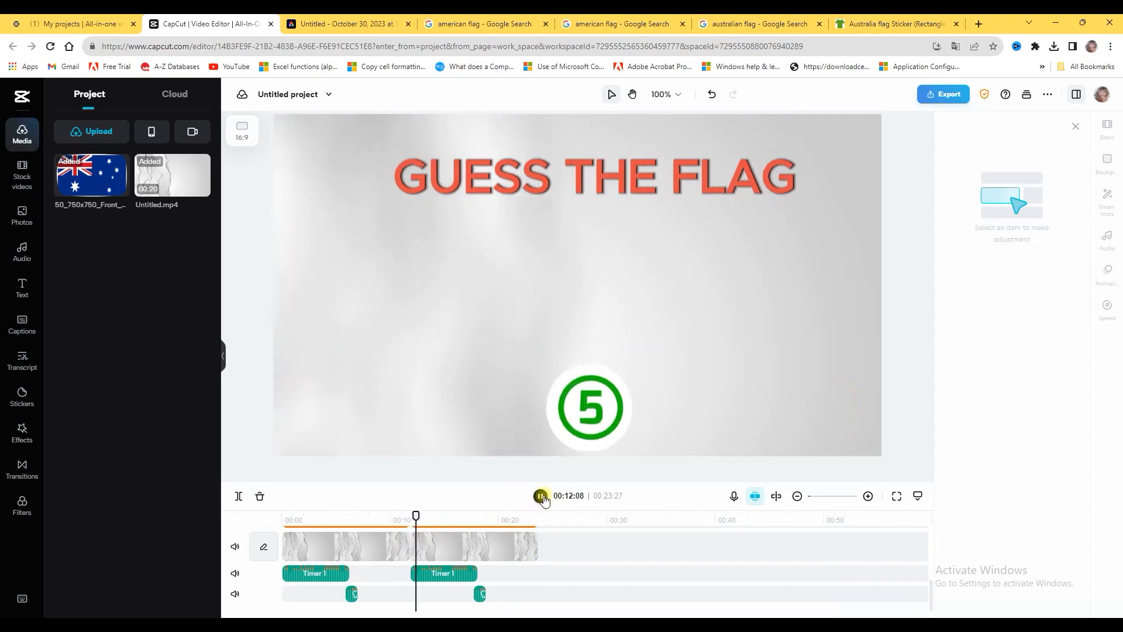
left_click(541, 497)
Extend the start of the Australia text clip back to the beginning of the second round and play it back
scroll(560, 581, "up", 3)
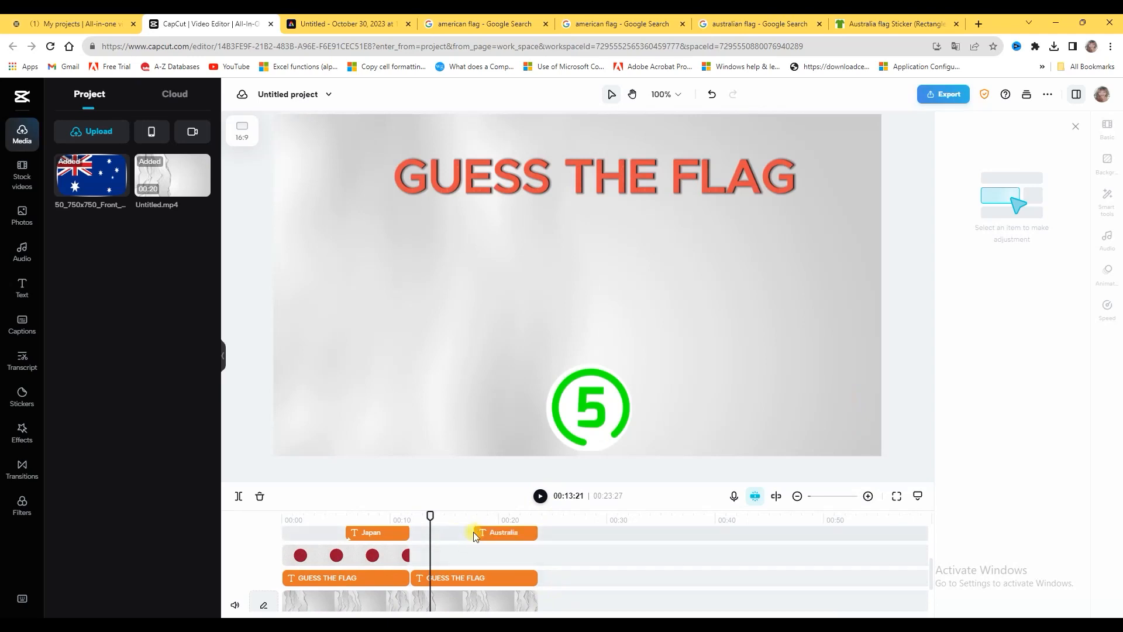
left_click_drag(474, 536, 425, 514)
left_click(541, 496)
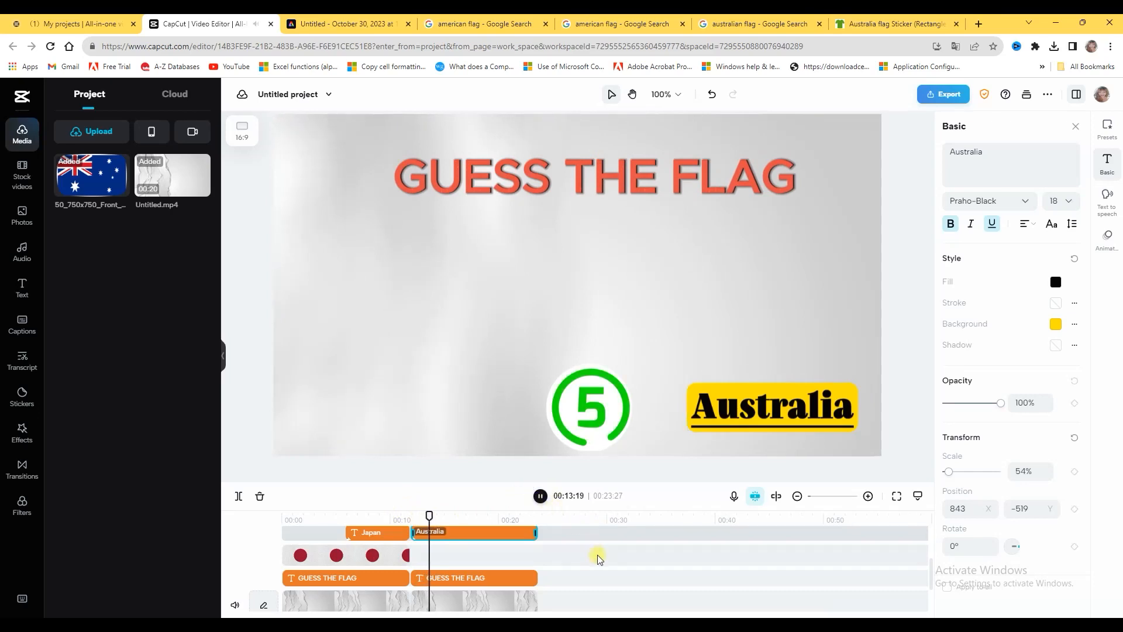
left_click(541, 497)
Extend the start of the Australian flag clip back to the beginning of the second round at 00:11:25 and play it back
scroll(592, 573, "up", 2)
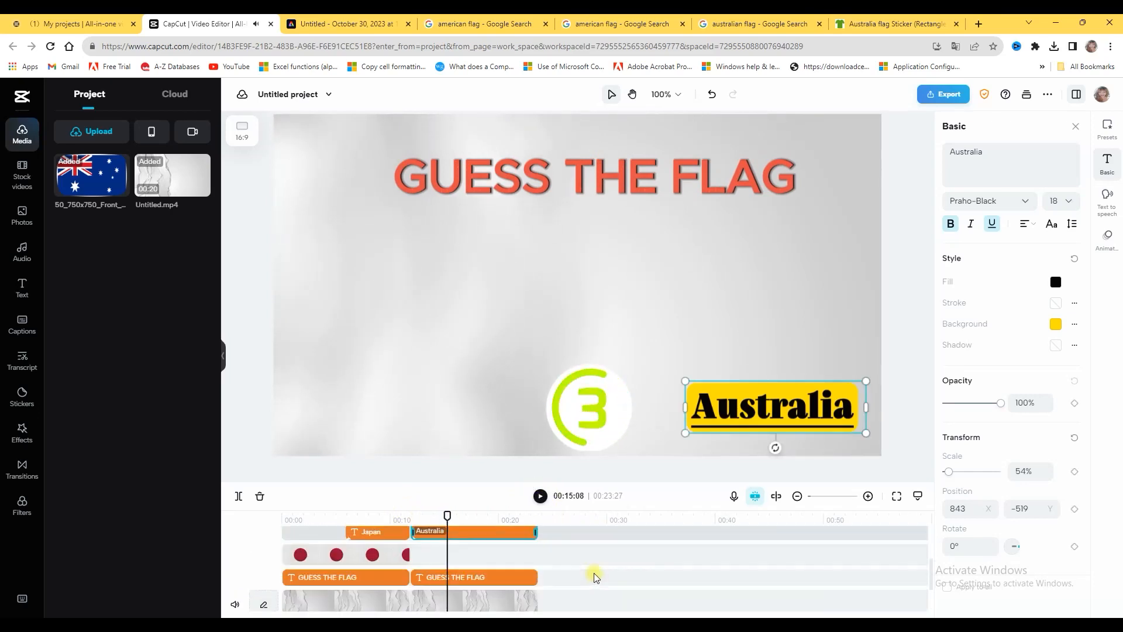
left_click(420, 519)
left_click(487, 544)
left_click_drag(487, 544, 421, 545)
scroll(561, 592, "down", 3)
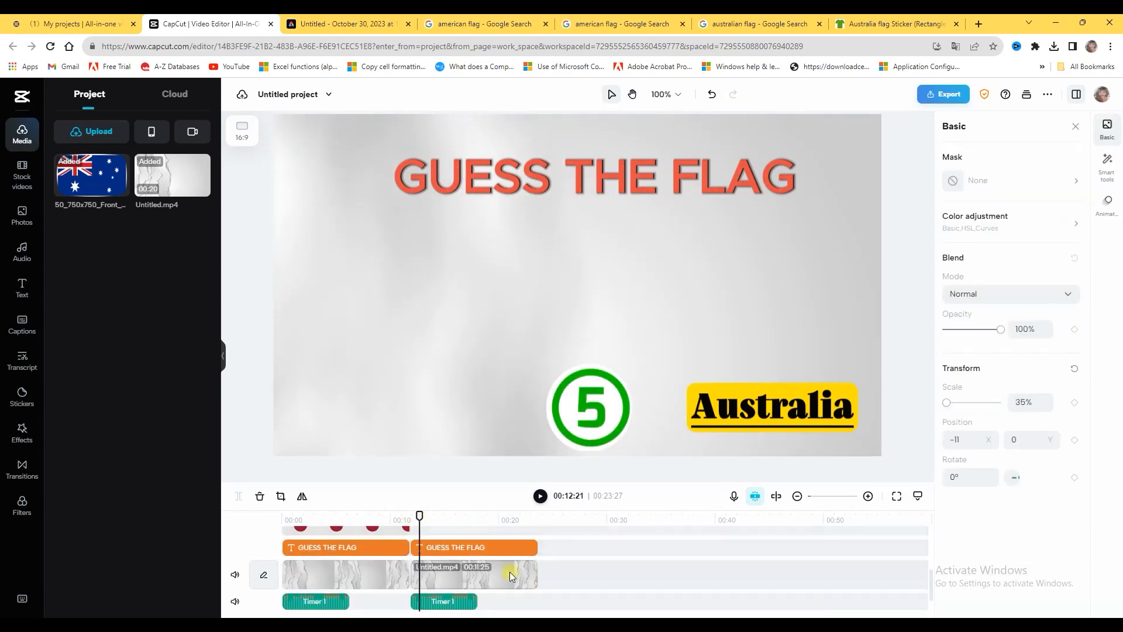
scroll(509, 574, "up", 3)
left_click_drag(418, 517, 410, 516)
scroll(473, 558, "up", 3)
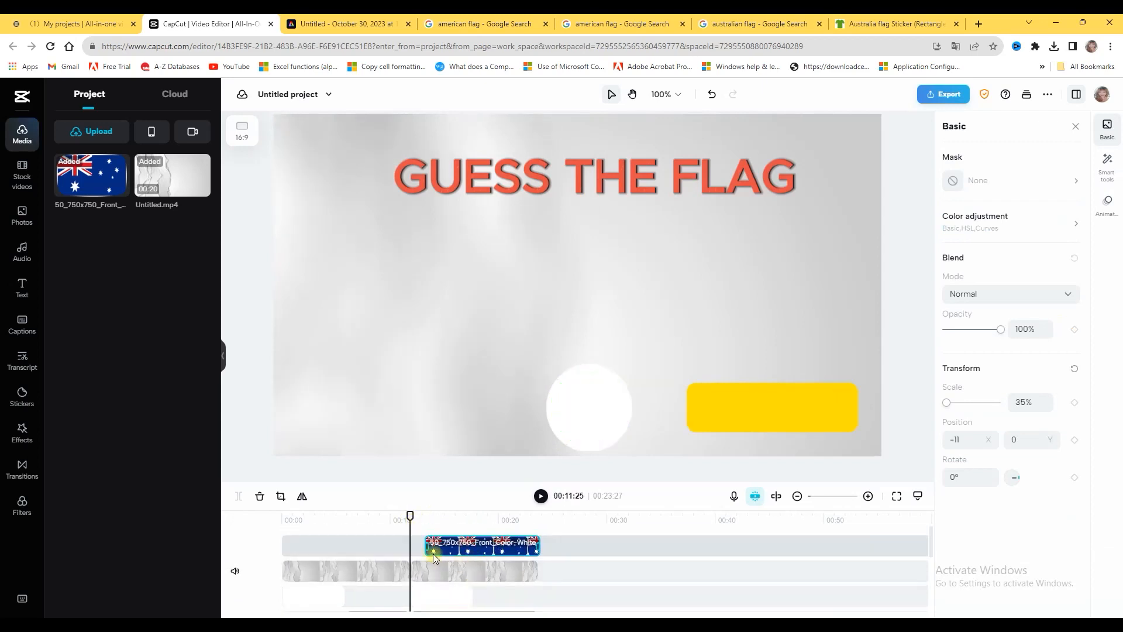
left_click_drag(426, 545, 411, 545)
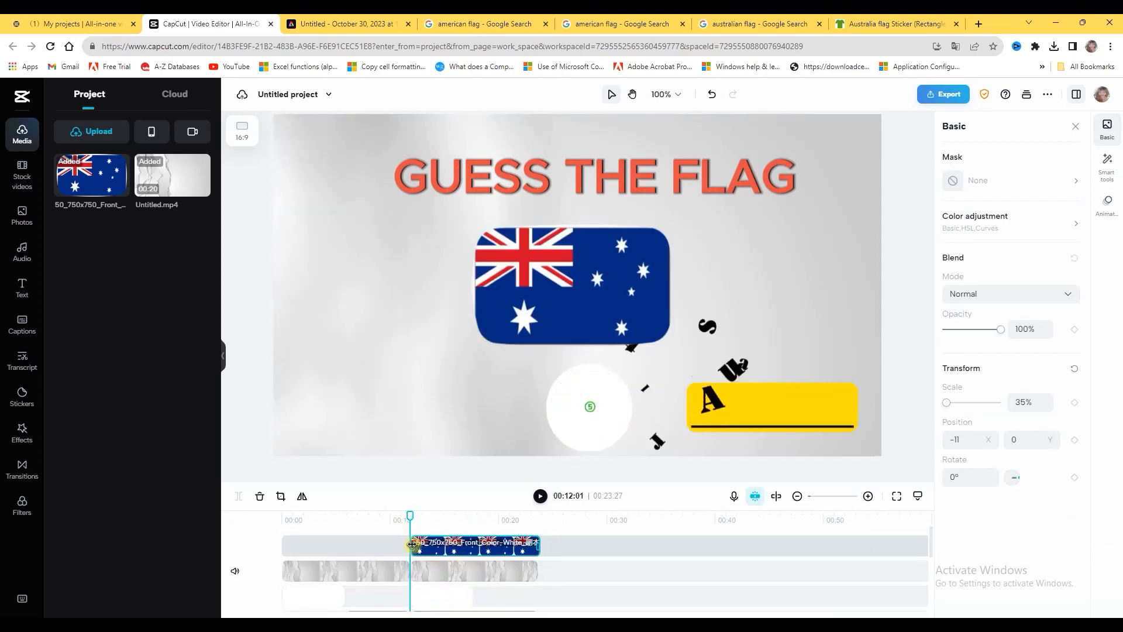
left_click(538, 496)
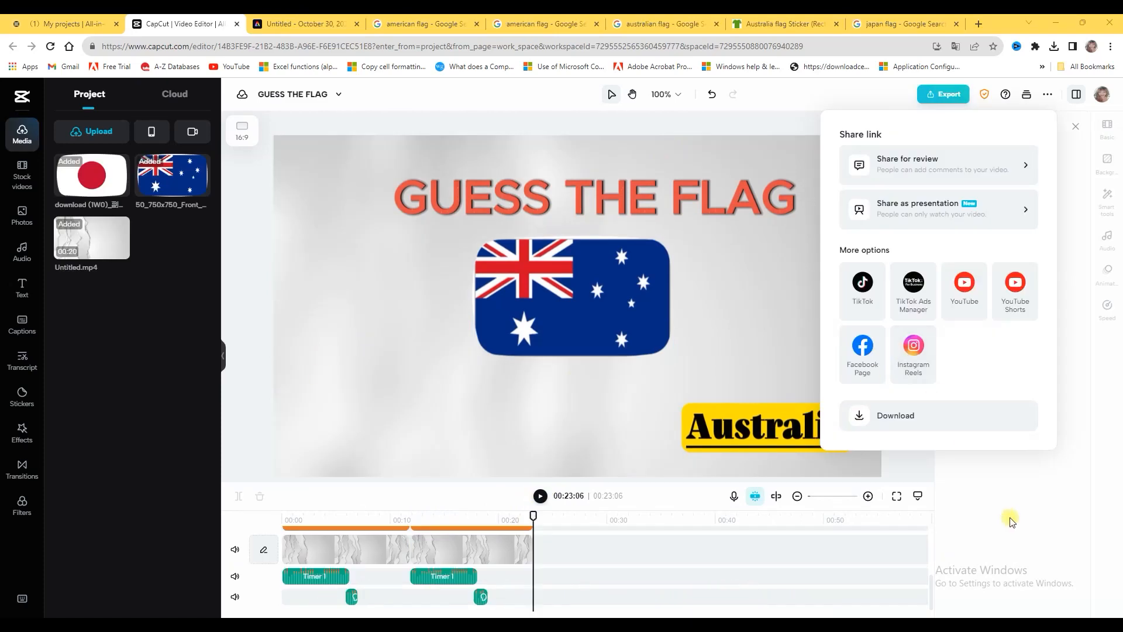
left_click(1011, 519)
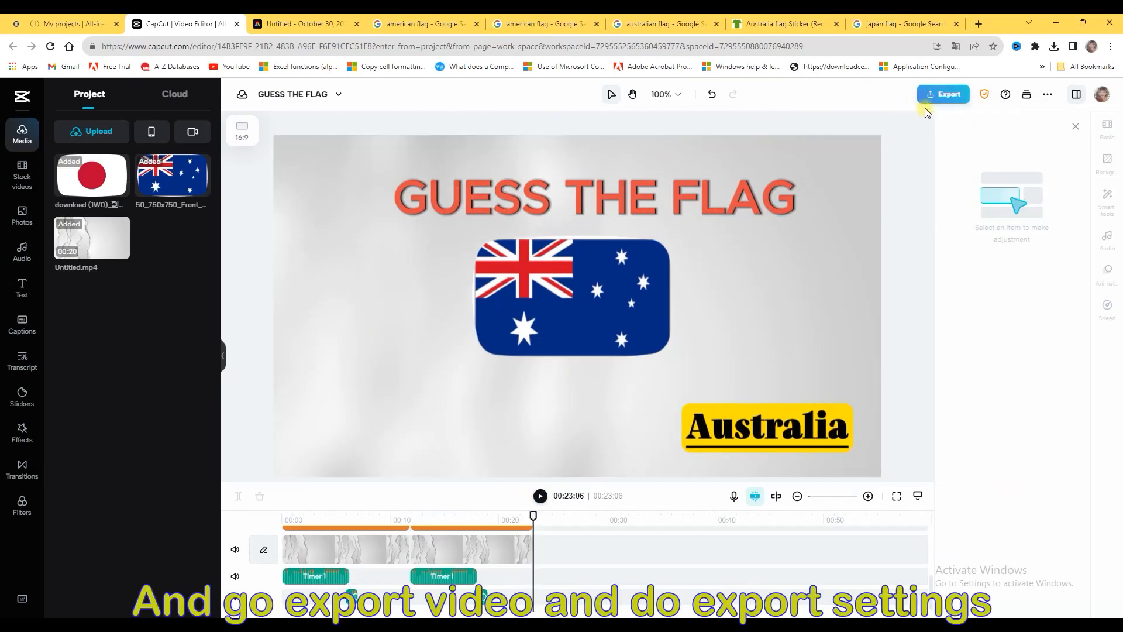
Open the video's export settings and set the resolution to 1080p and the quality to High quality
left_click(945, 101)
left_click(861, 417)
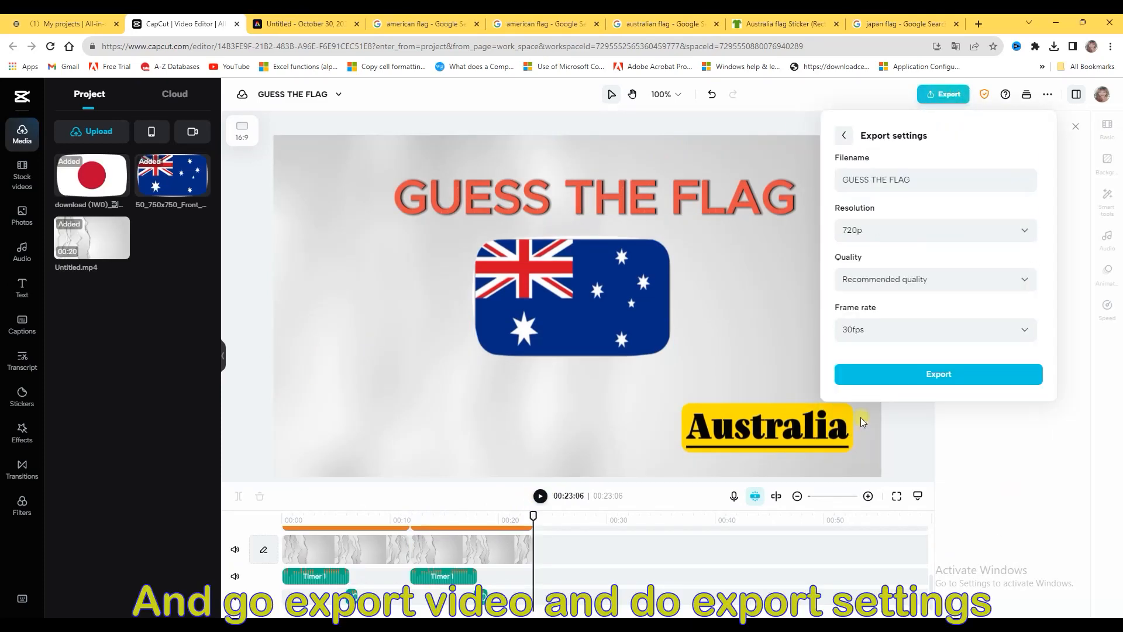
left_click(922, 188)
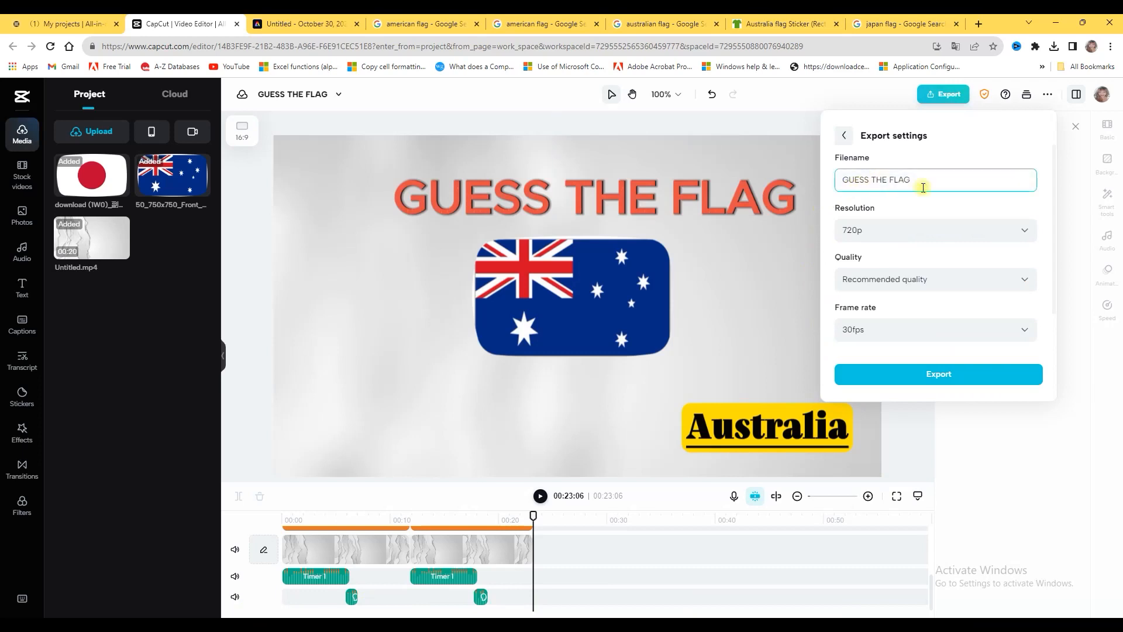
left_click(845, 236)
left_click(1022, 233)
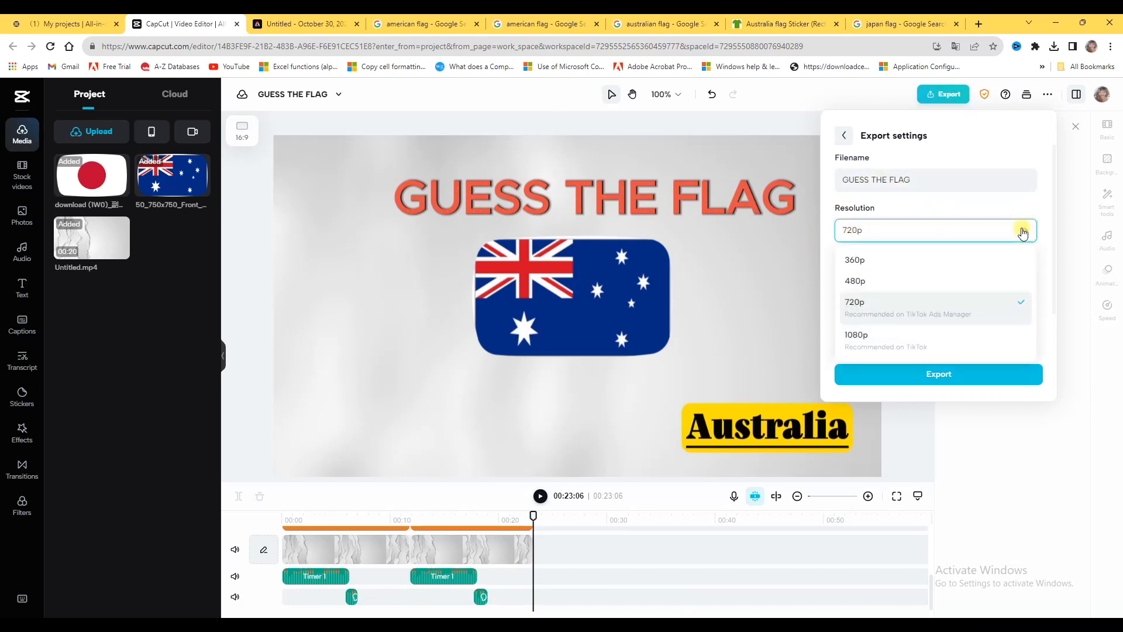
scroll(922, 301, "down", 2)
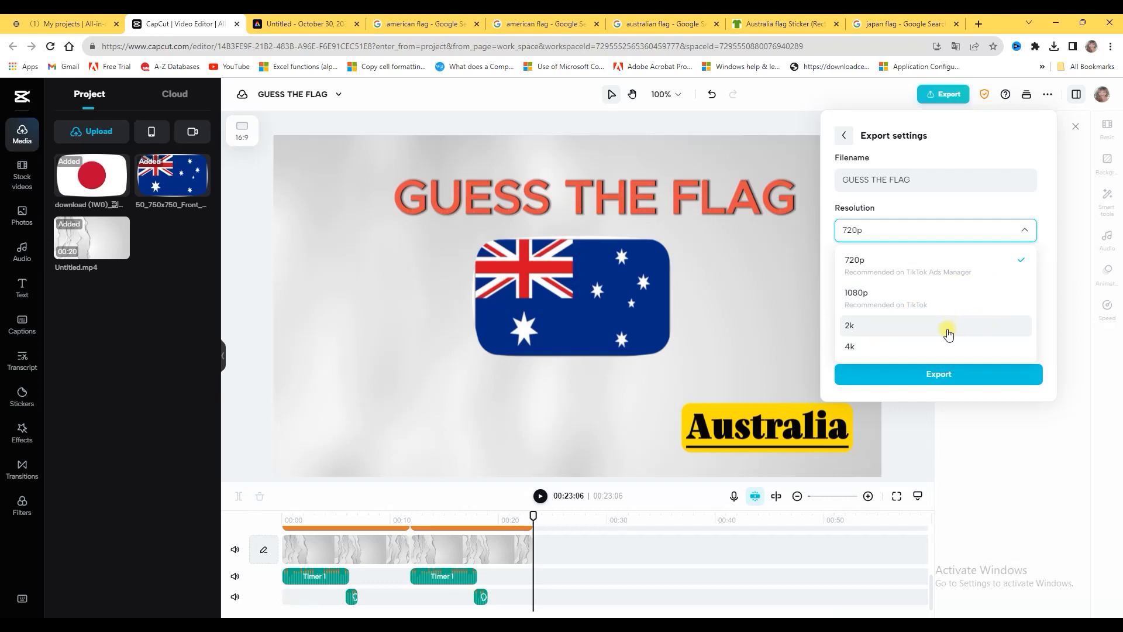
scroll(939, 292, "up", 2)
scroll(884, 286, "down", 2)
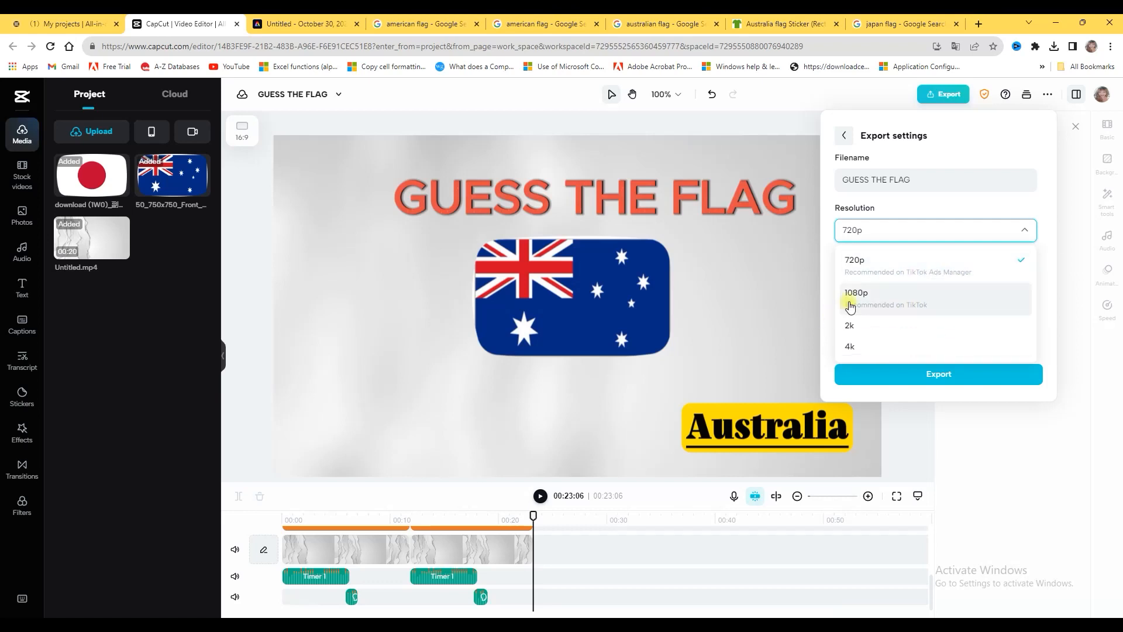
left_click(858, 296)
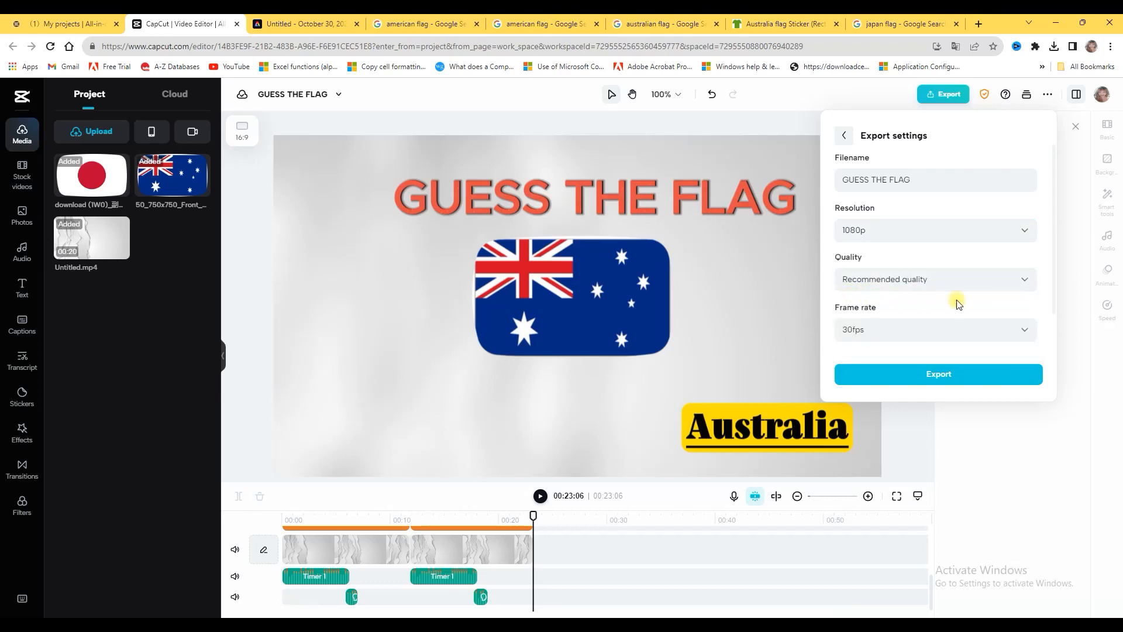
left_click(1003, 285)
left_click(895, 316)
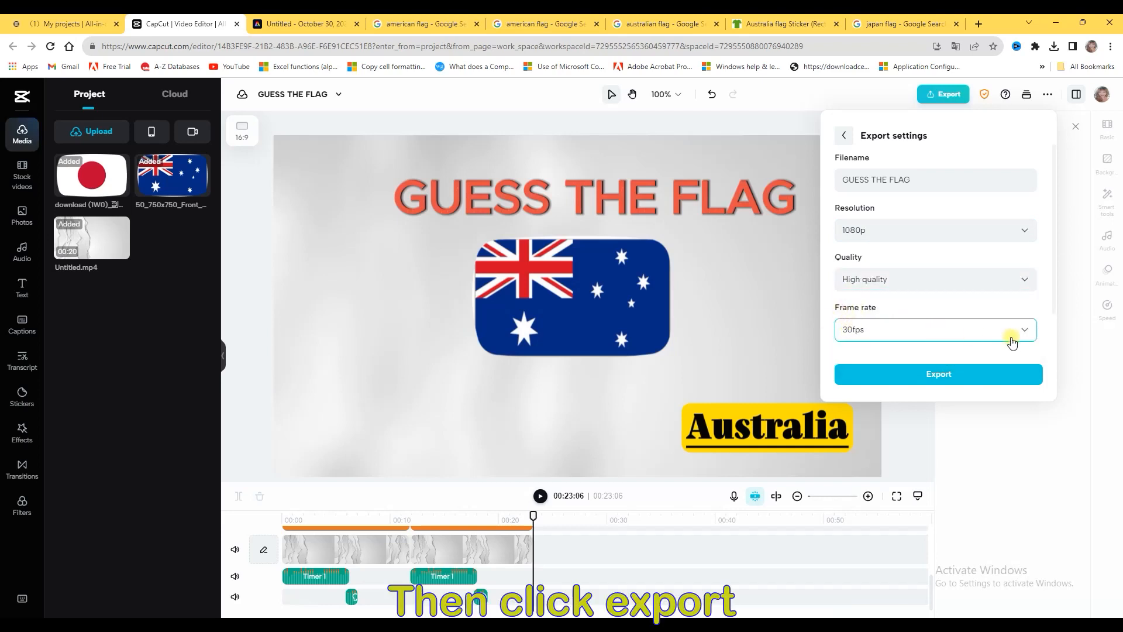
Export the video and download the finished GUESS THE FLAG.mp4 to the computer
left_click(958, 376)
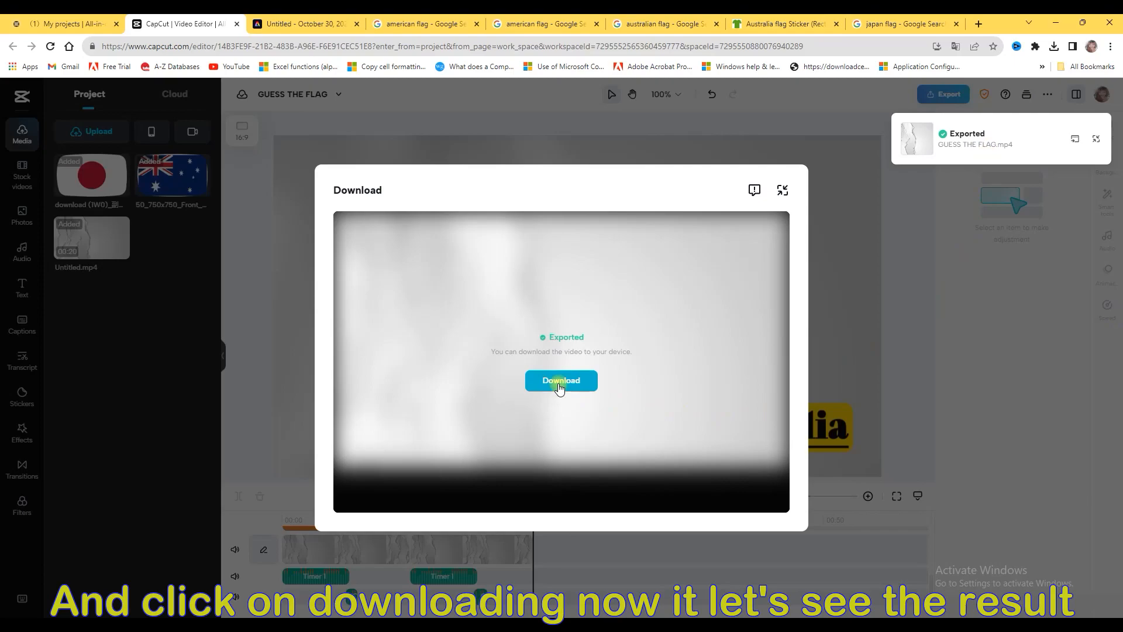
left_click(559, 381)
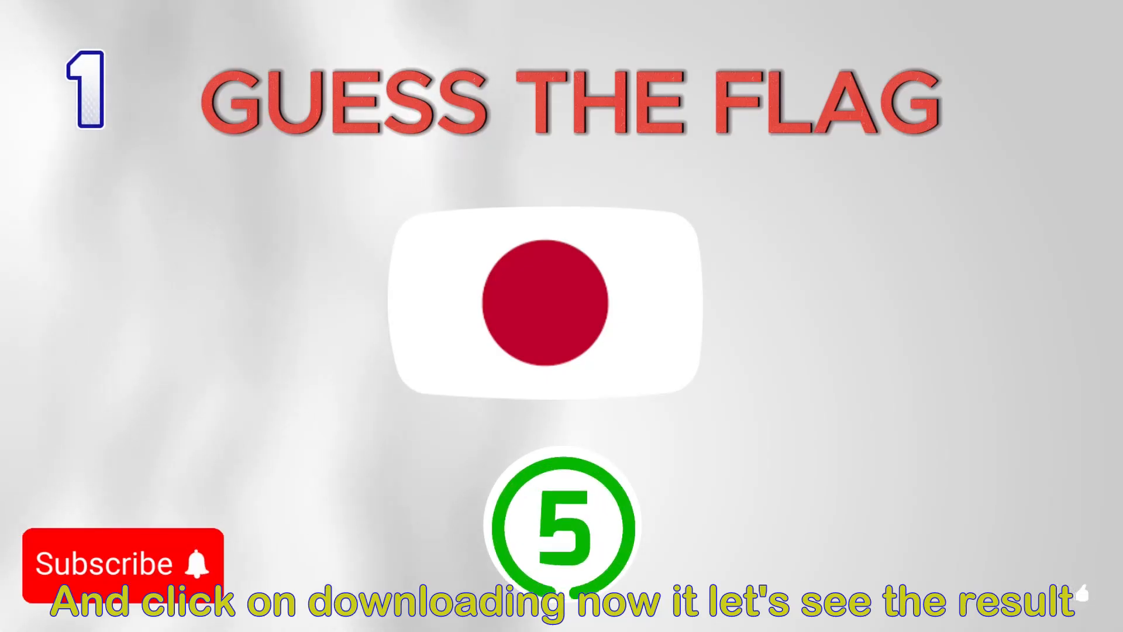